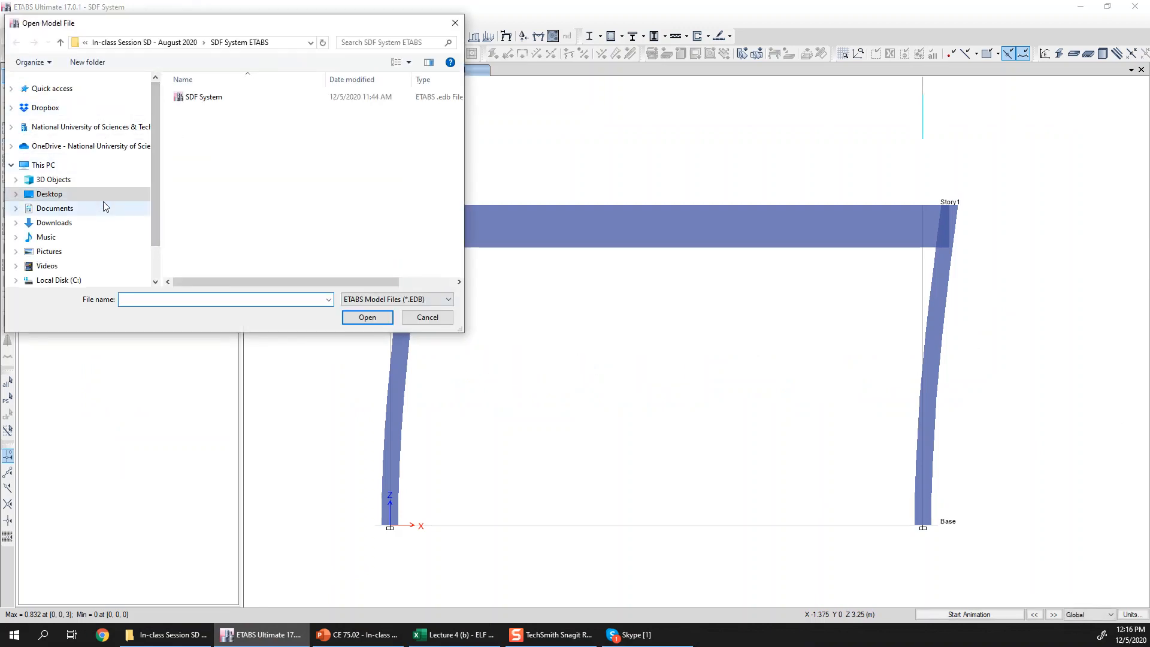
# Open the Example Building model from the In-class Session SD - August 2020 folder and display it in 3-D
pyautogui.click(147, 42)
pyautogui.doubleClick(222, 98)
pyautogui.doubleClick(231, 99)
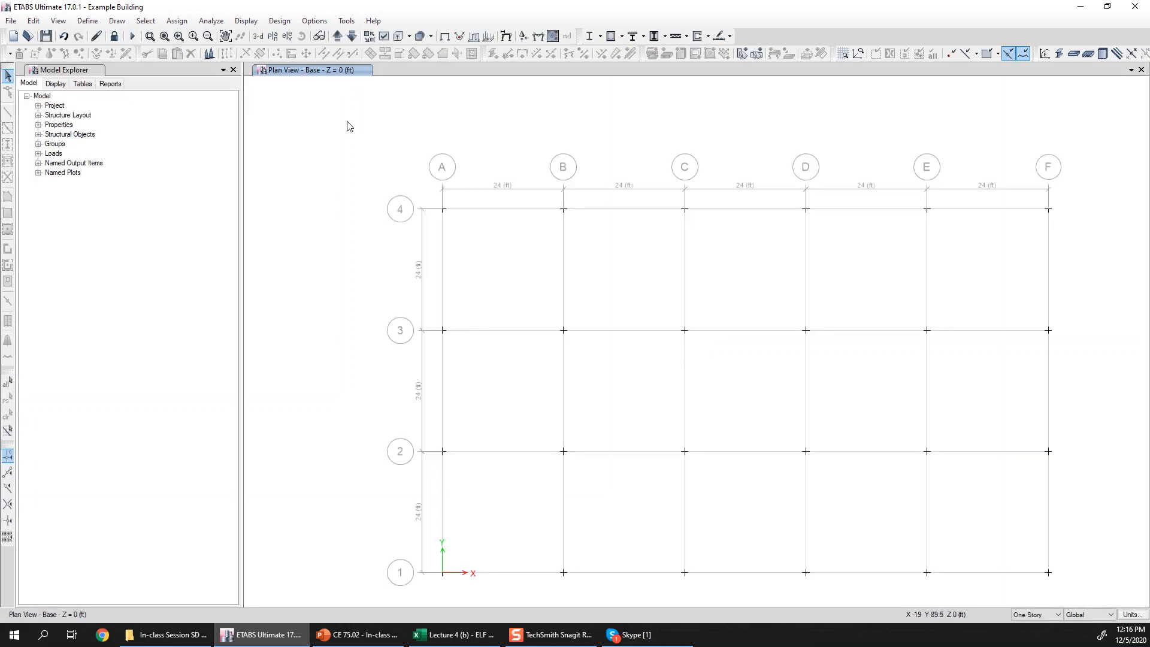
pyautogui.click(258, 37)
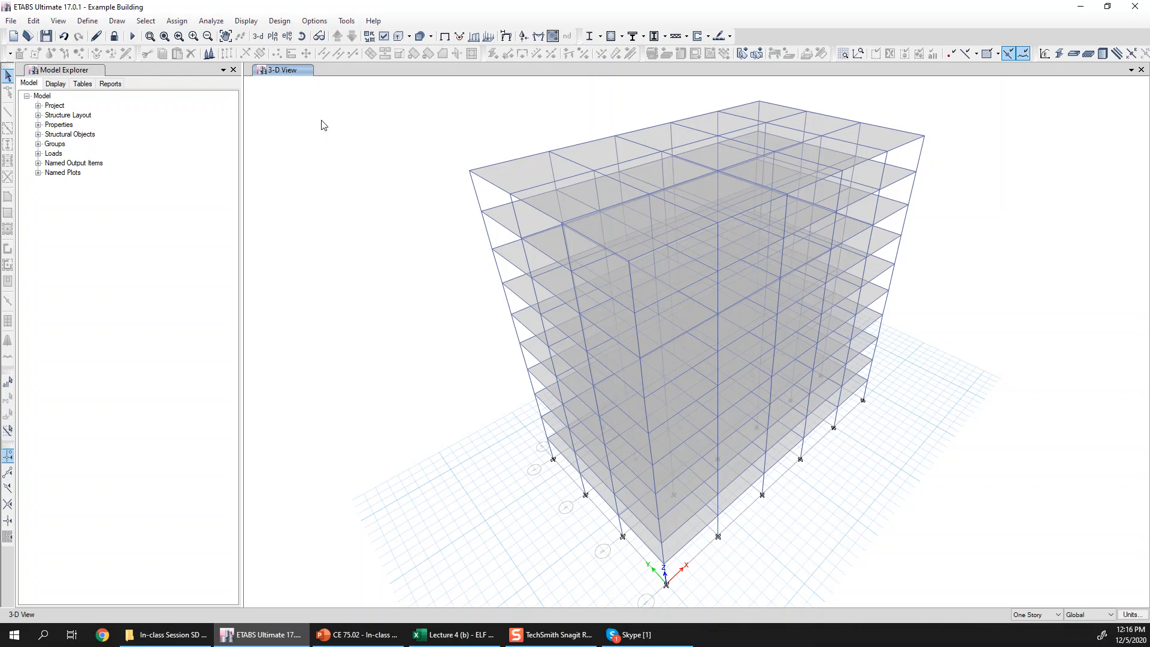
# Review the definition of mass source MsSrc1 in the example building, leaving it without changes
pyautogui.click(88, 21)
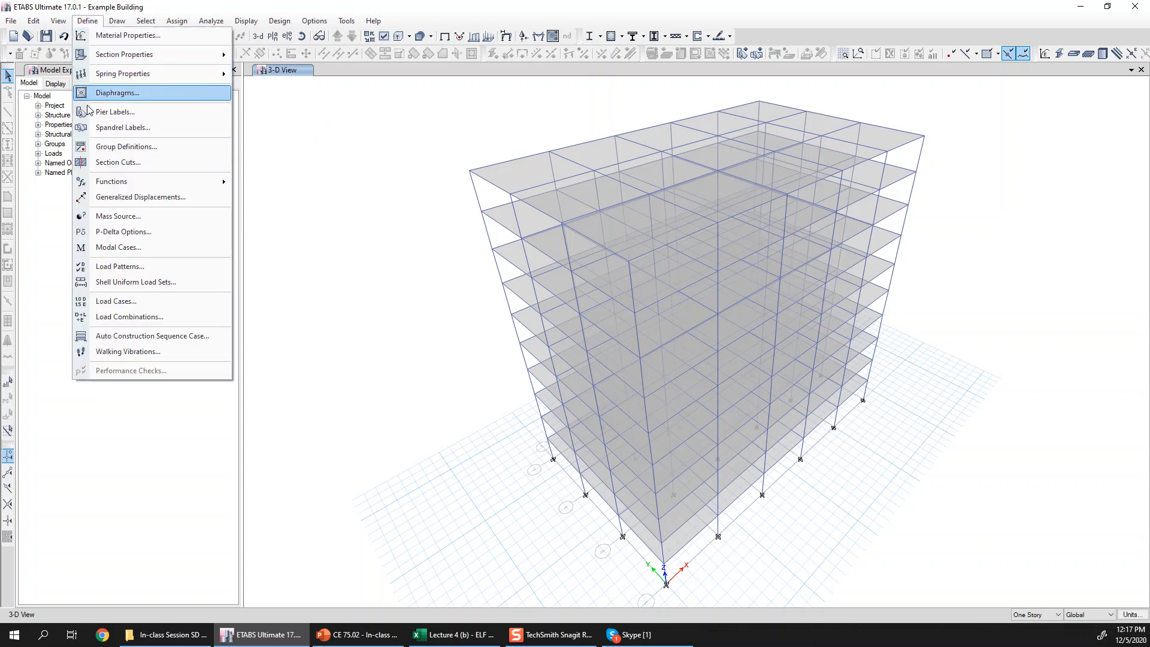
pyautogui.click(130, 219)
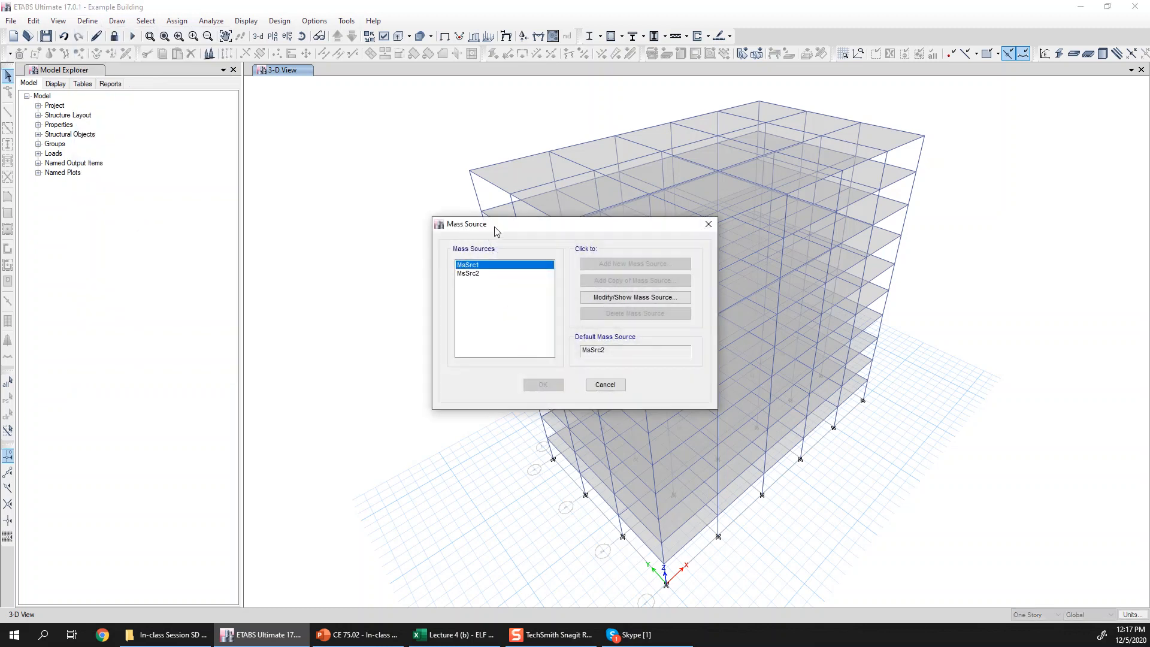
pyautogui.moveTo(497, 232); pyautogui.dragTo(291, 203)
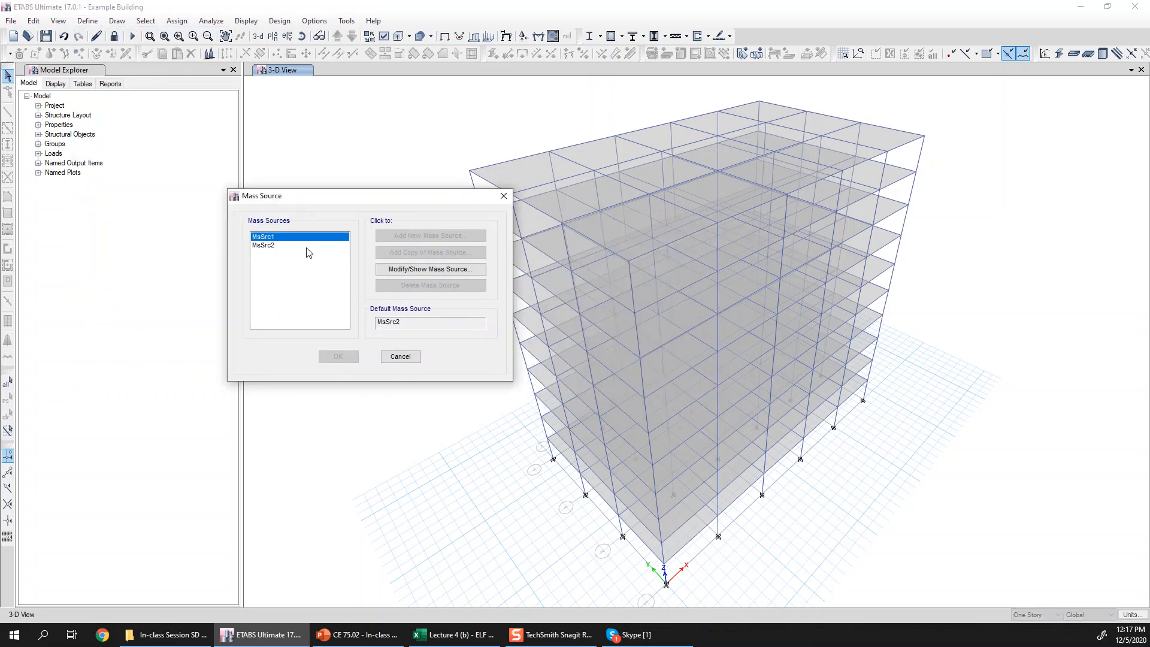
pyautogui.click(395, 271)
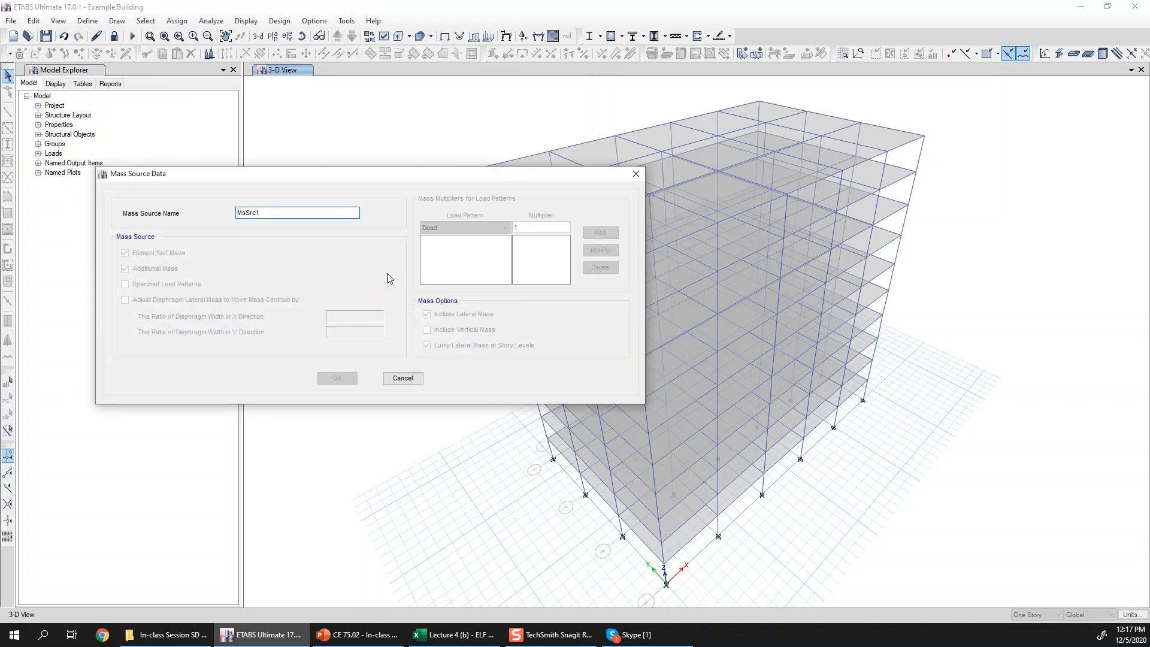
pyautogui.moveTo(393, 177); pyautogui.dragTo(465, 170)
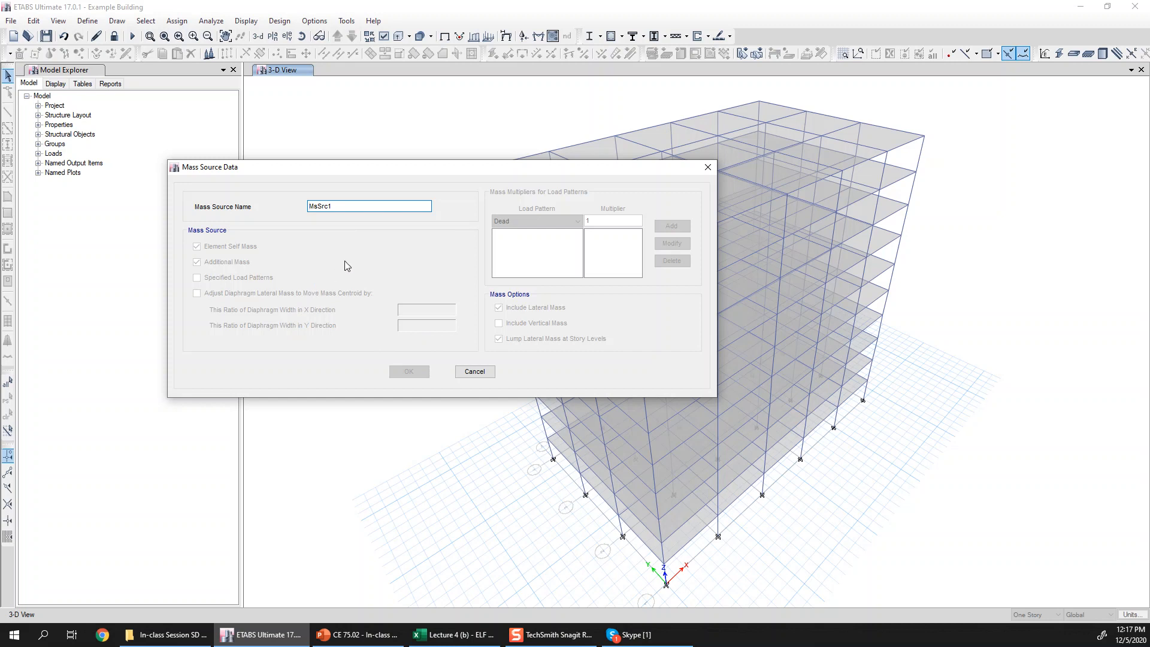
pyautogui.click(481, 374)
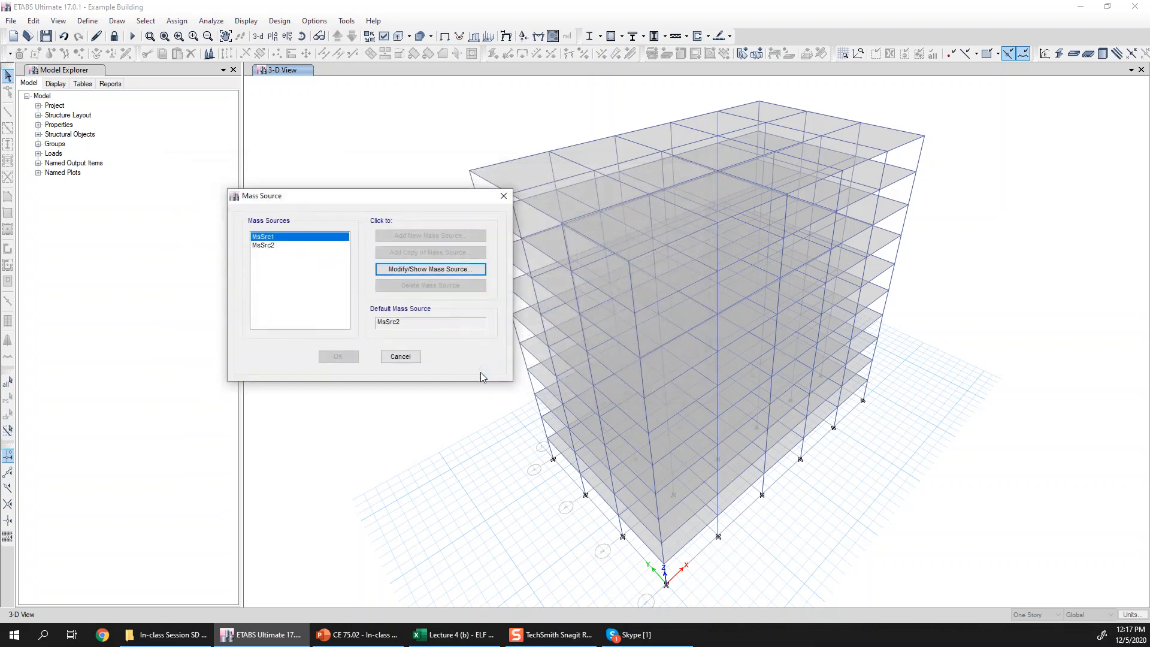
pyautogui.click(400, 357)
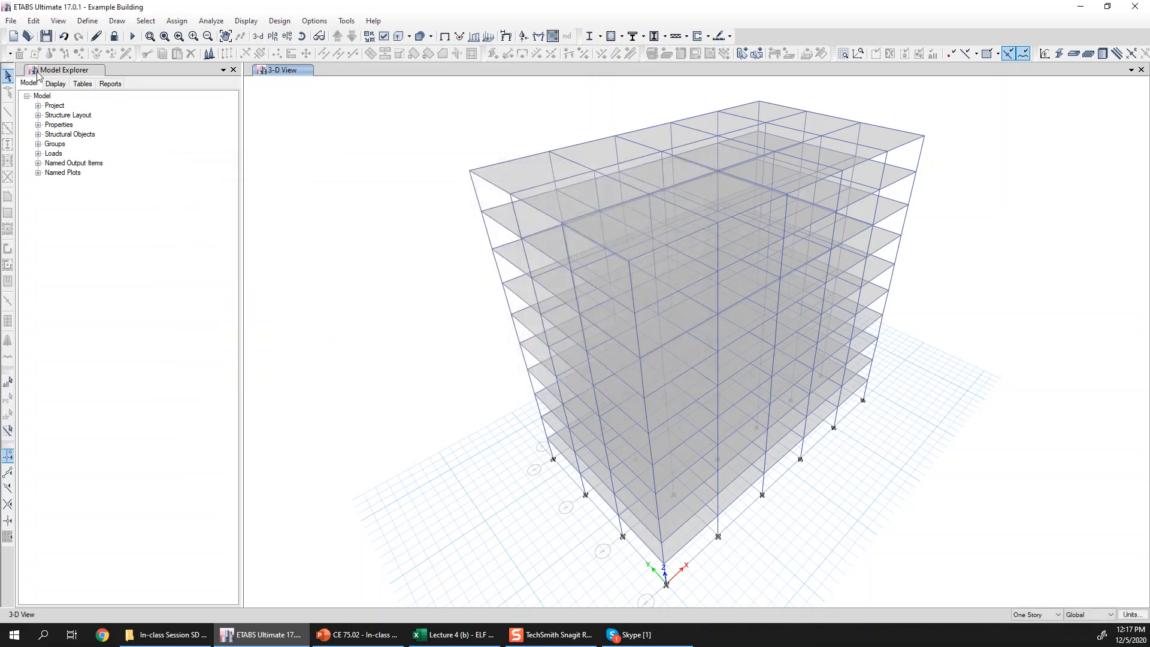
# Start a new grid-only model from the default quick template, discarding changes to the example building
pyautogui.click(11, 22)
pyautogui.click(45, 35)
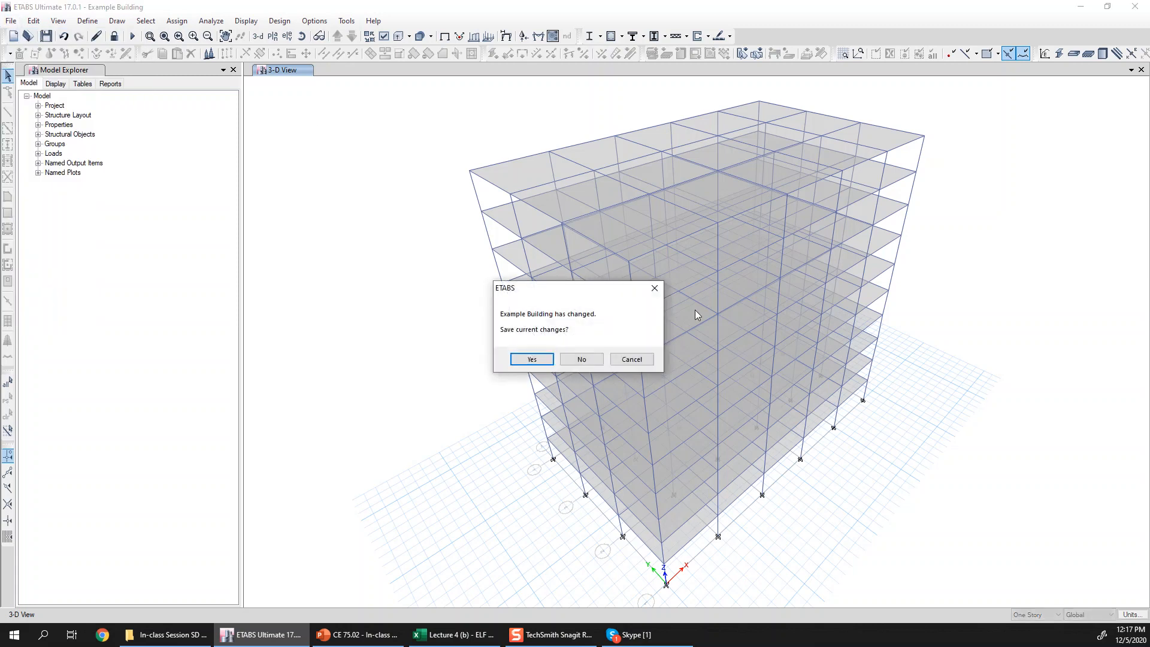
pyautogui.click(594, 363)
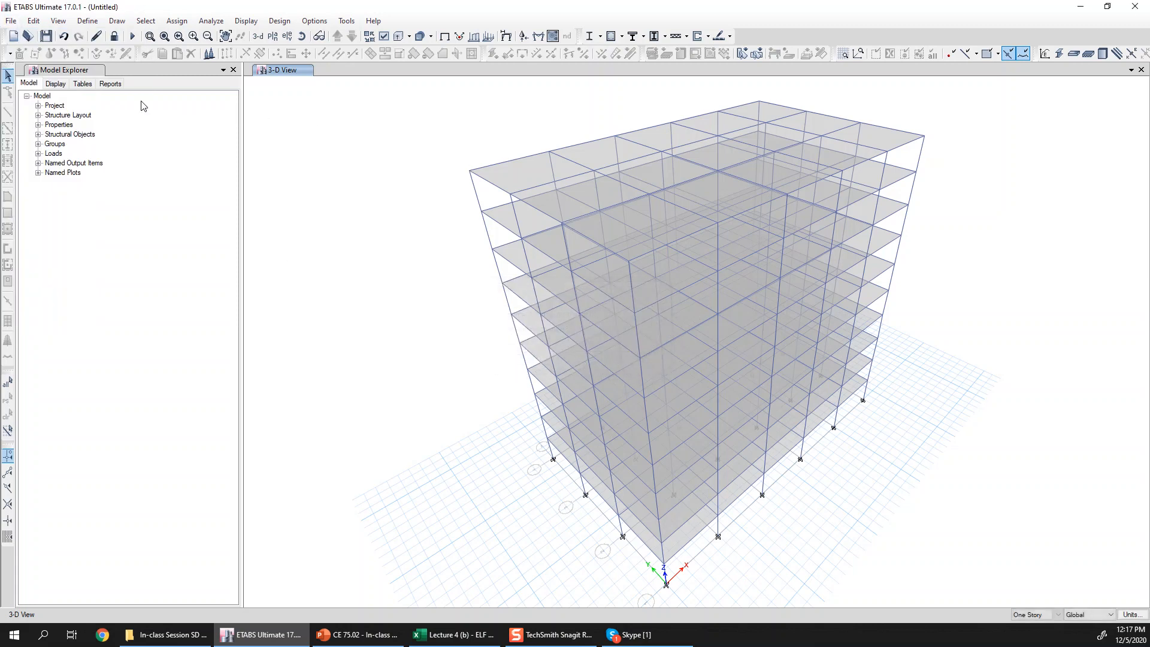
pyautogui.click(539, 396)
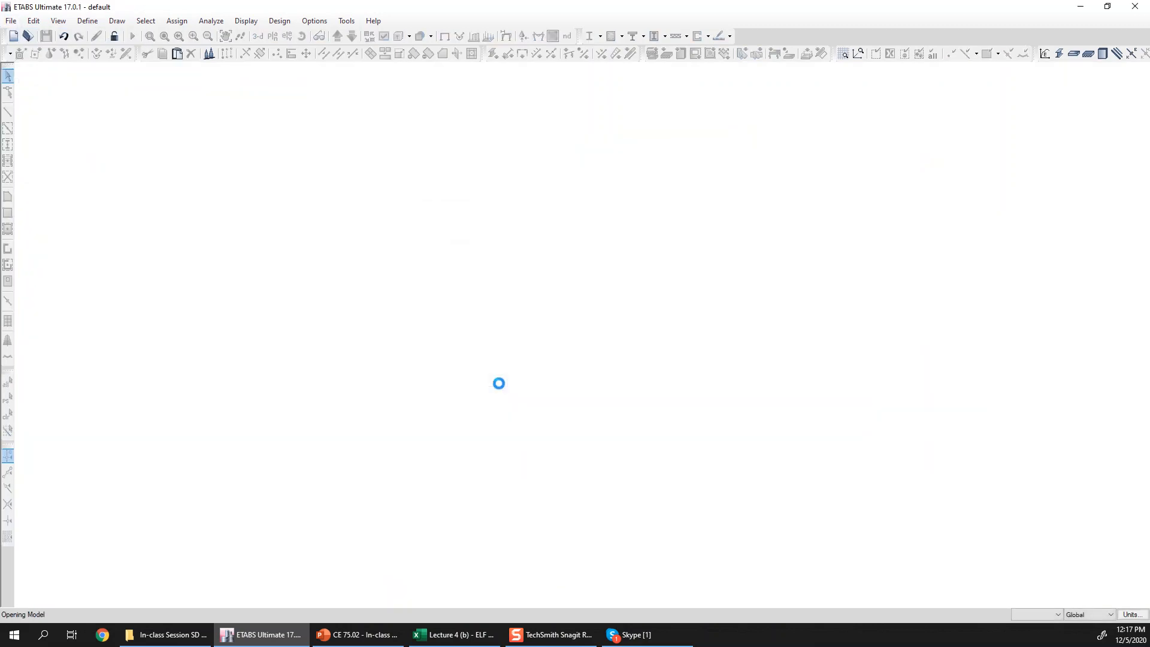
pyautogui.click(542, 448)
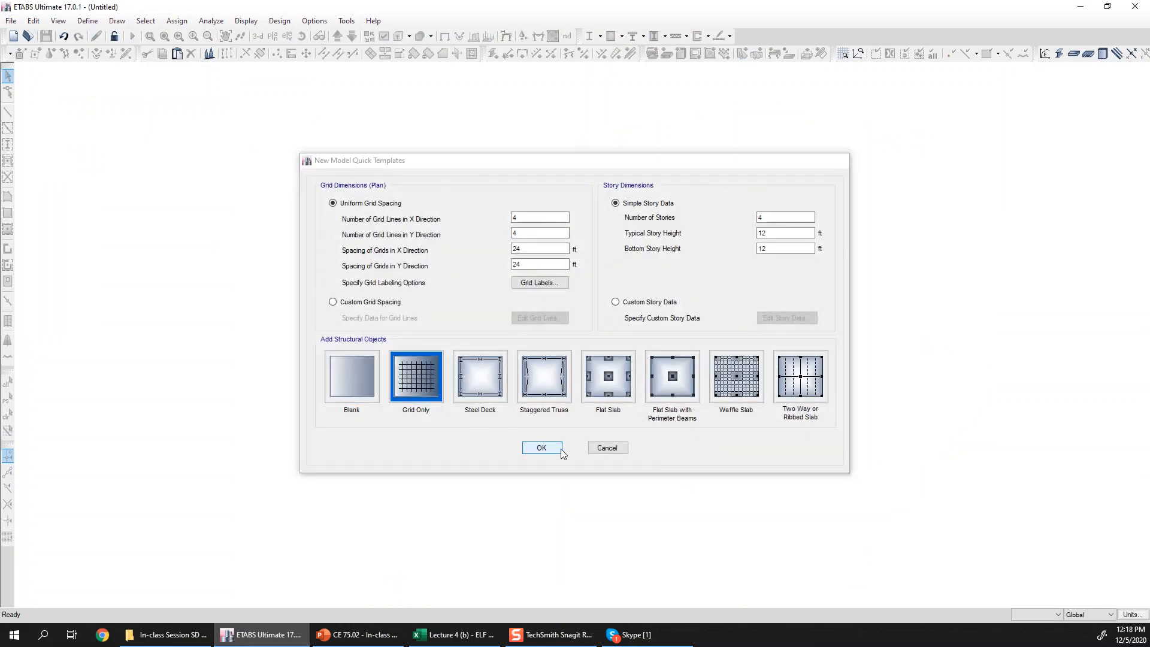
# Set mass source MsSrc1 to use only specified load patterns, excluding element self mass and additional mass
pyautogui.click(87, 20)
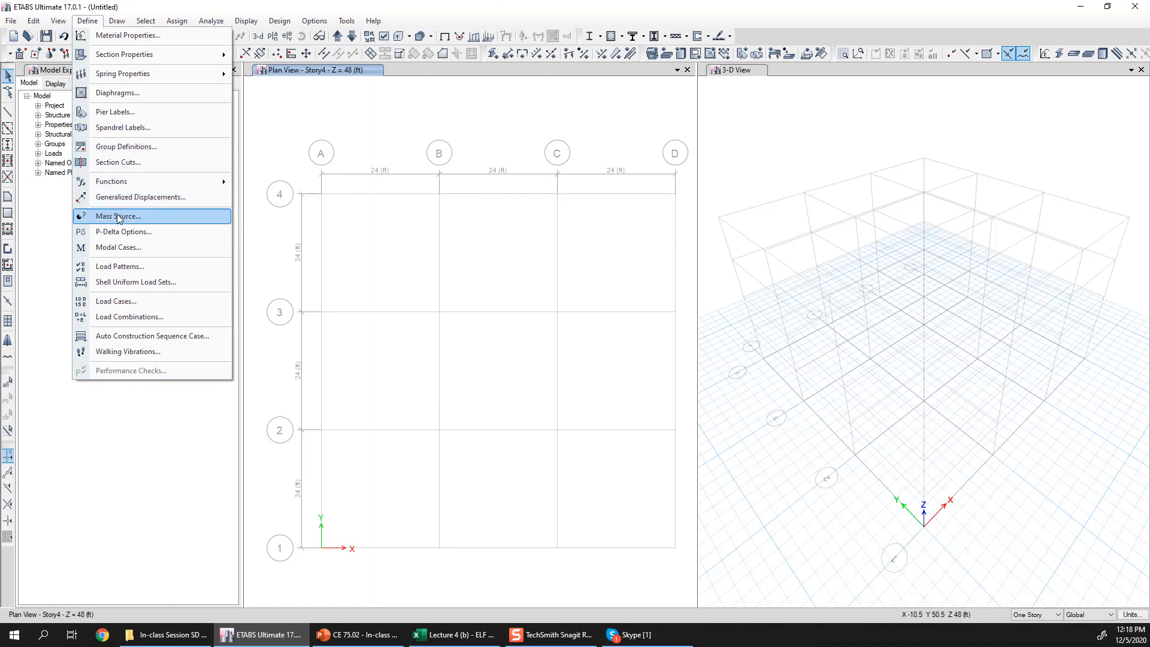
pyautogui.click(150, 216)
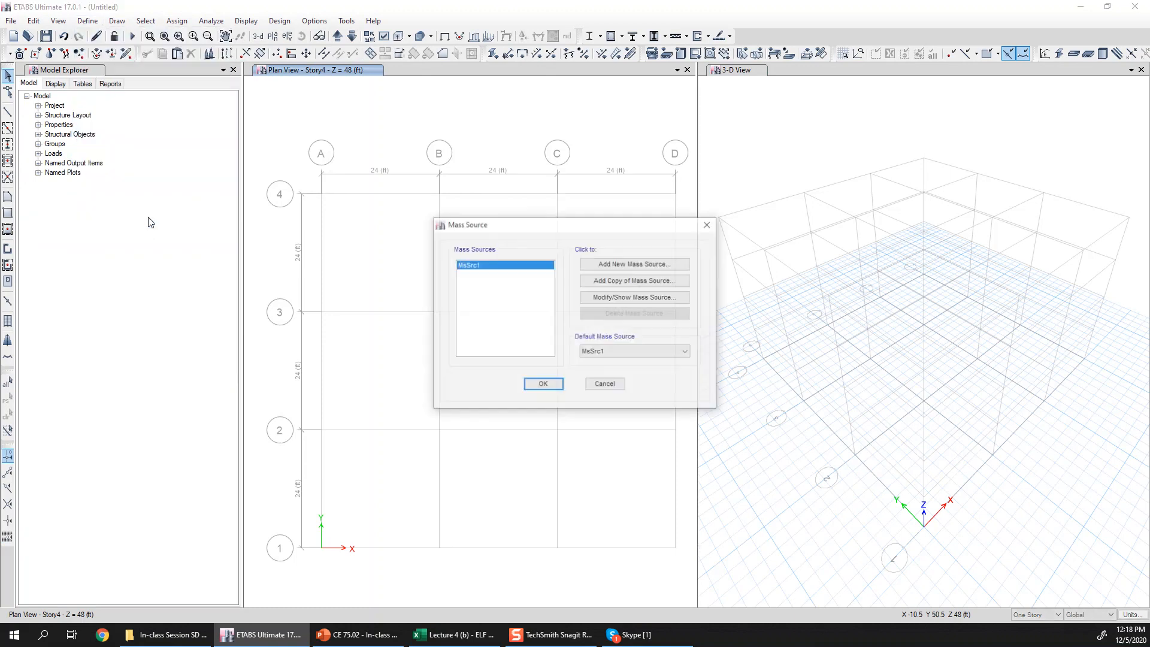
pyautogui.click(626, 299)
pyautogui.moveTo(473, 202); pyautogui.dragTo(427, 180)
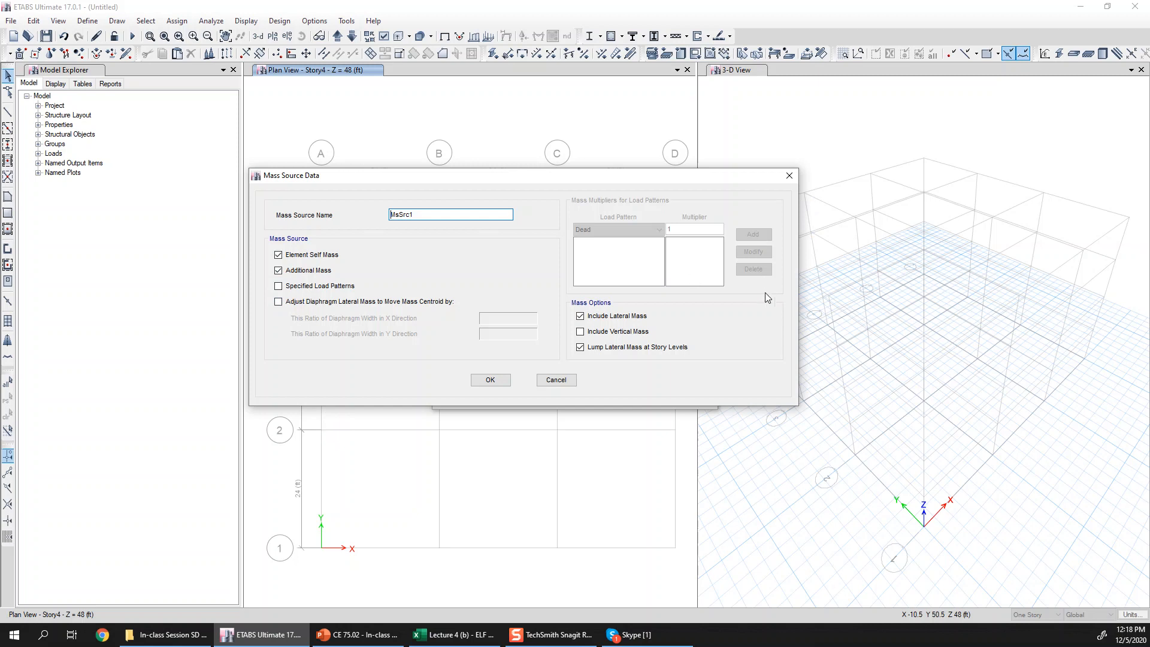
pyautogui.click(278, 271)
pyautogui.click(279, 271)
pyautogui.click(278, 255)
pyautogui.click(278, 255)
pyautogui.click(278, 287)
pyautogui.click(278, 271)
pyautogui.click(278, 255)
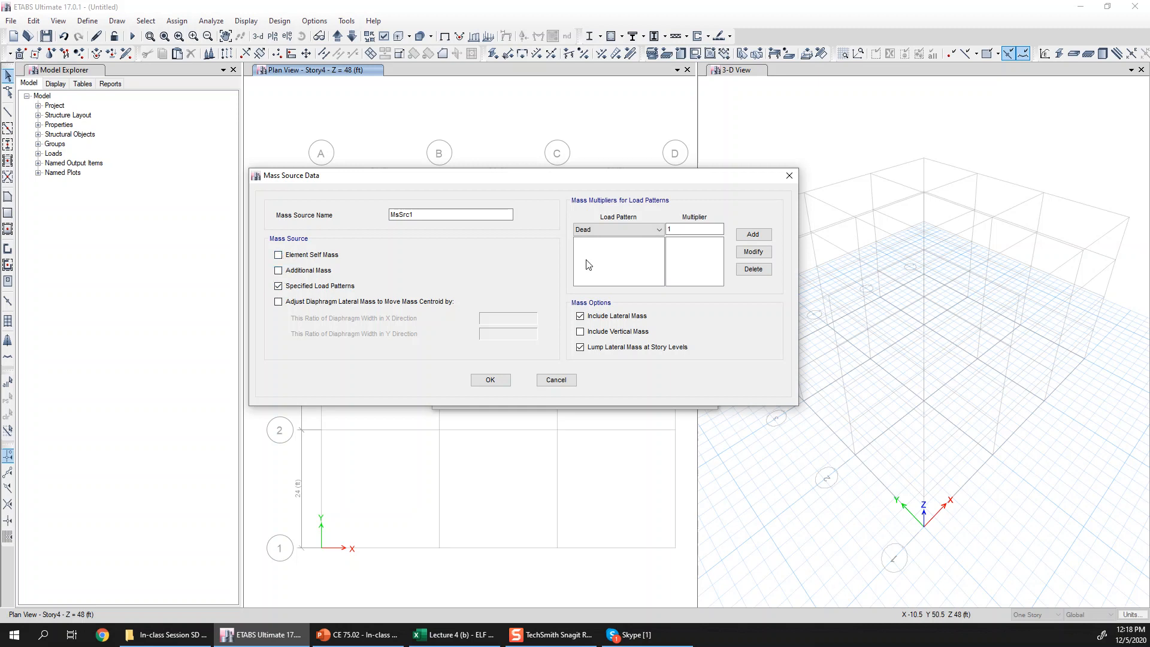
# Try the Dead load pattern with a multiplier of 1, followed by the Live pattern, in the mass multipliers
pyautogui.click(602, 231)
pyautogui.click(602, 232)
pyautogui.click(602, 232)
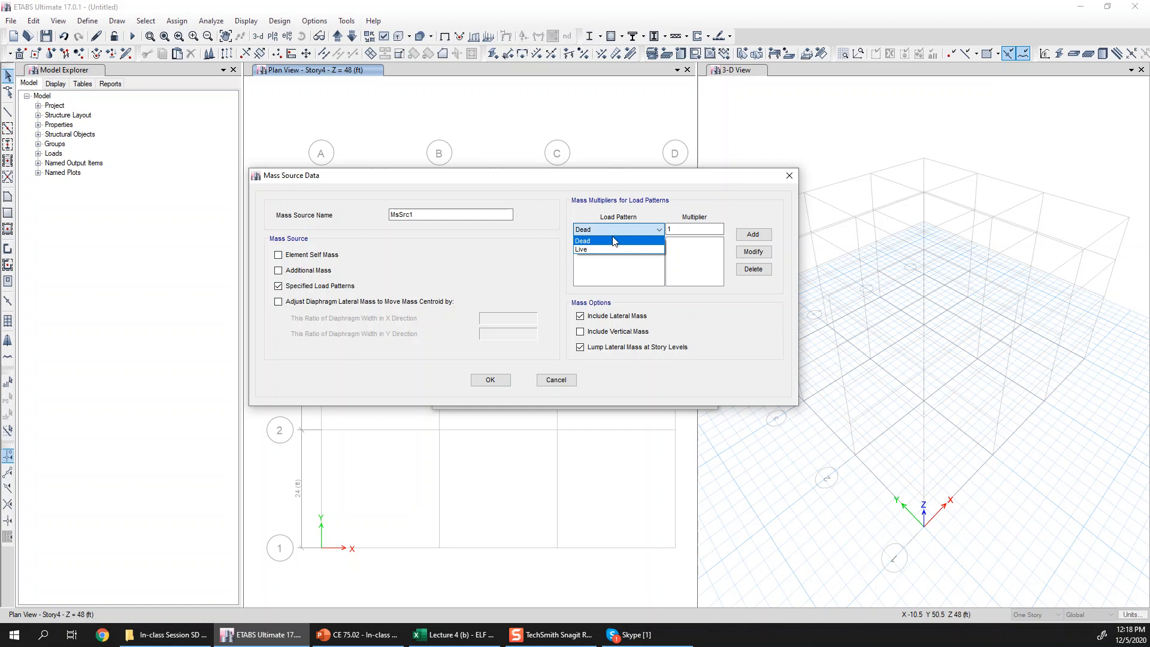
pyautogui.click(614, 241)
pyautogui.click(668, 231)
pyautogui.write('1')
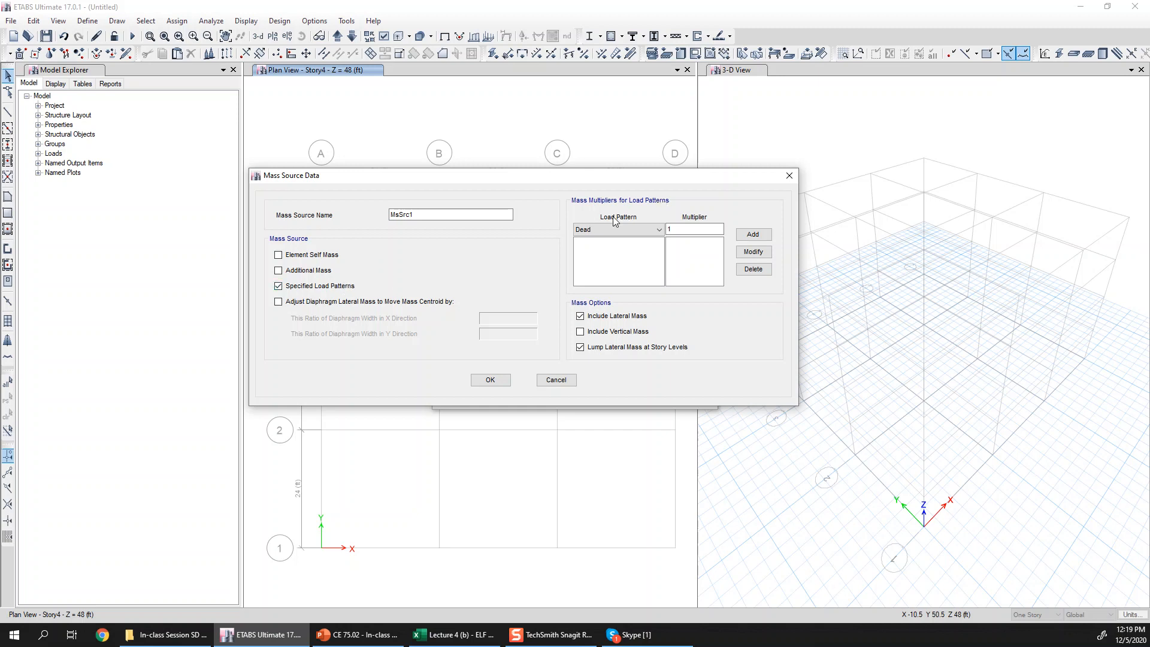
pyautogui.click(602, 230)
pyautogui.click(592, 241)
pyautogui.click(626, 231)
pyautogui.click(603, 250)
pyautogui.press('Tab')
# Try the diaphragm mass centroid adjustment with specified load patterns switched off, and discard all mass source edits
pyautogui.click(278, 302)
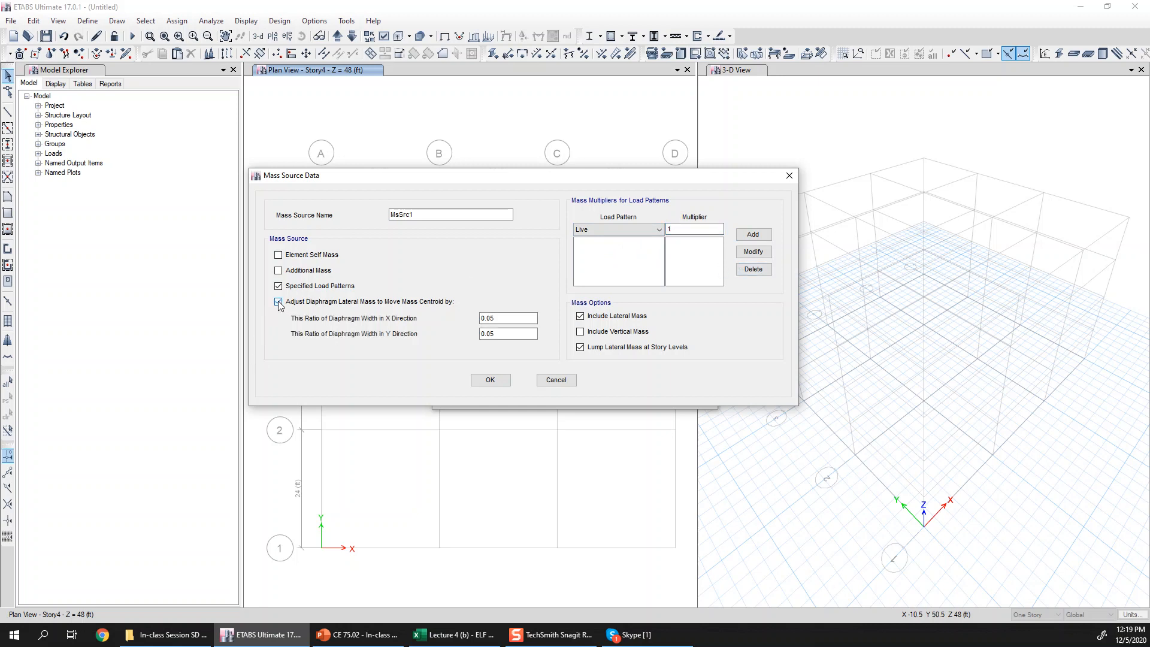
pyautogui.click(278, 286)
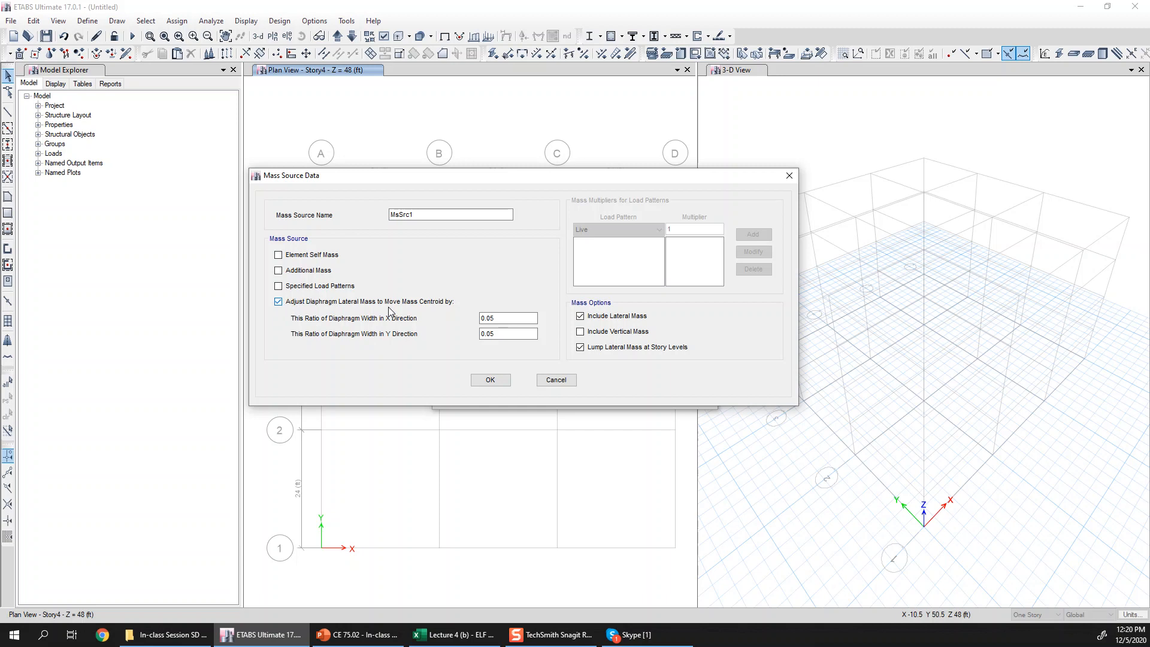
pyautogui.click(501, 317)
pyautogui.doubleClick(500, 318)
pyautogui.click(508, 333)
pyautogui.click(277, 304)
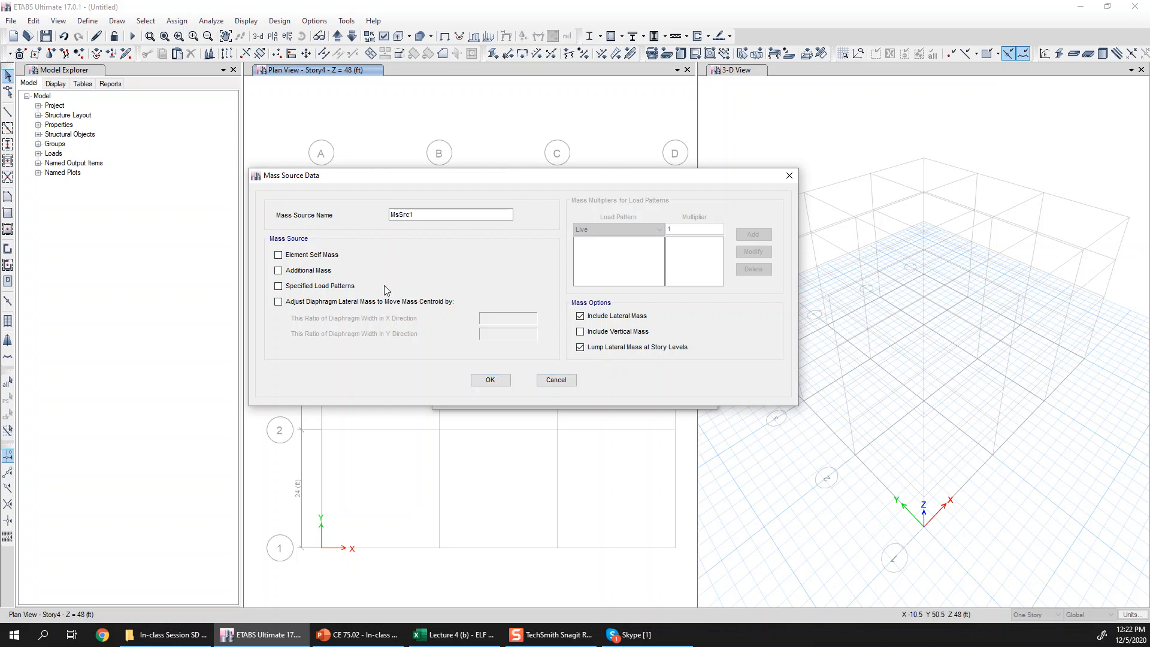
pyautogui.moveTo(510, 177); pyautogui.dragTo(489, 162)
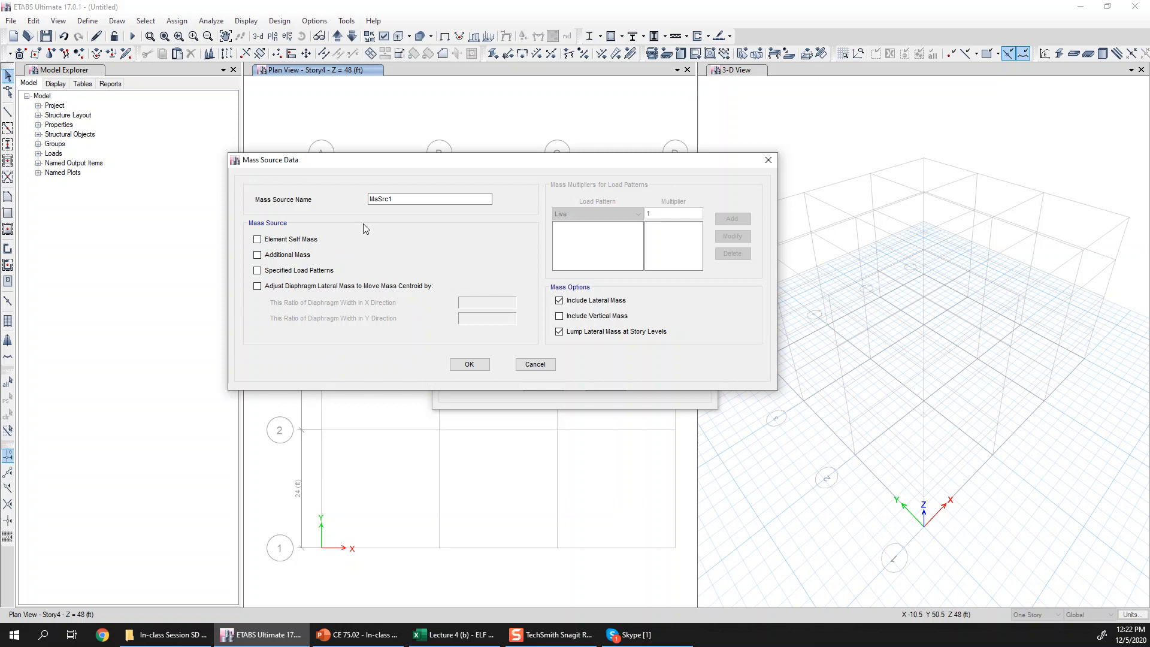
pyautogui.moveTo(437, 167); pyautogui.dragTo(432, 180)
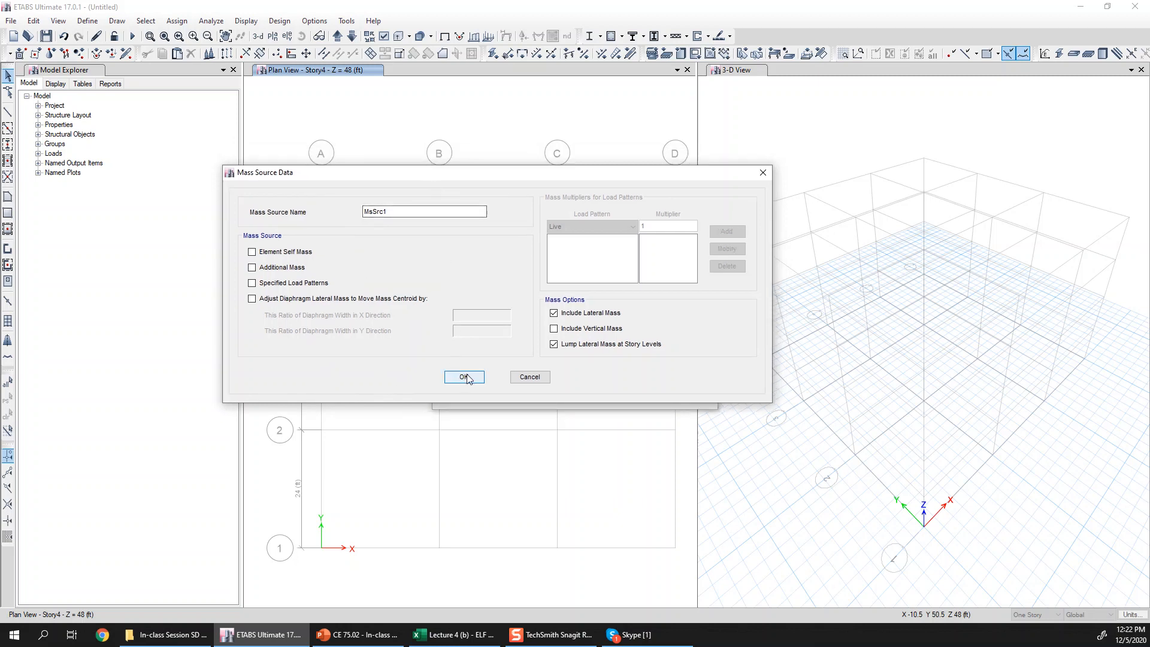
pyautogui.click(515, 379)
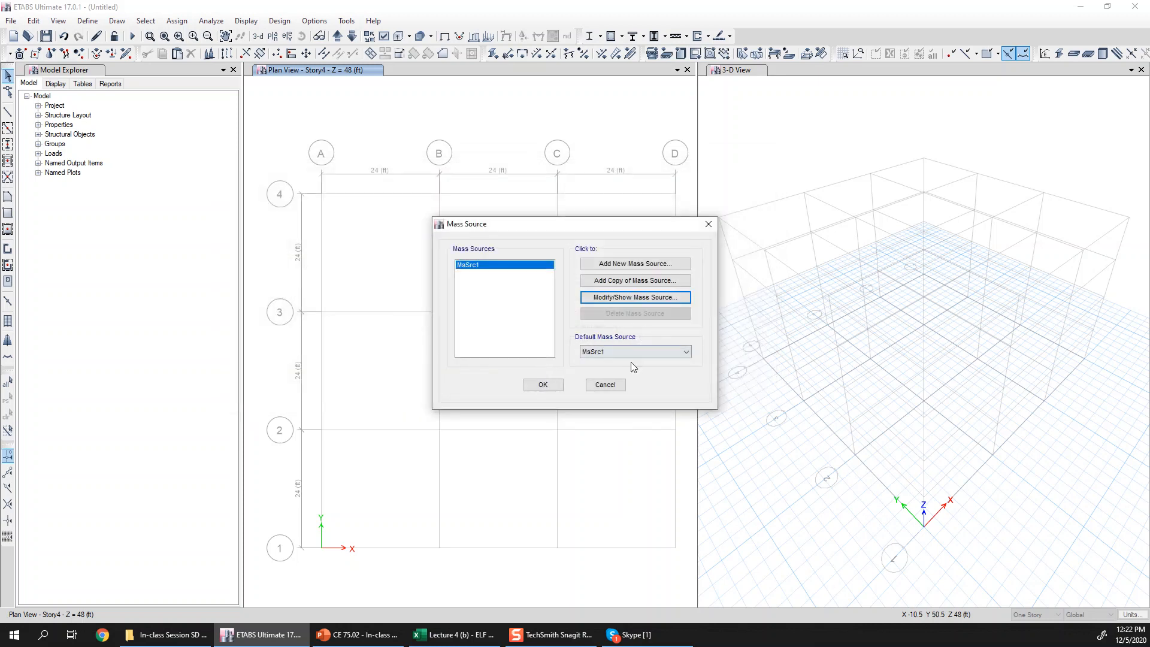
pyautogui.click(599, 383)
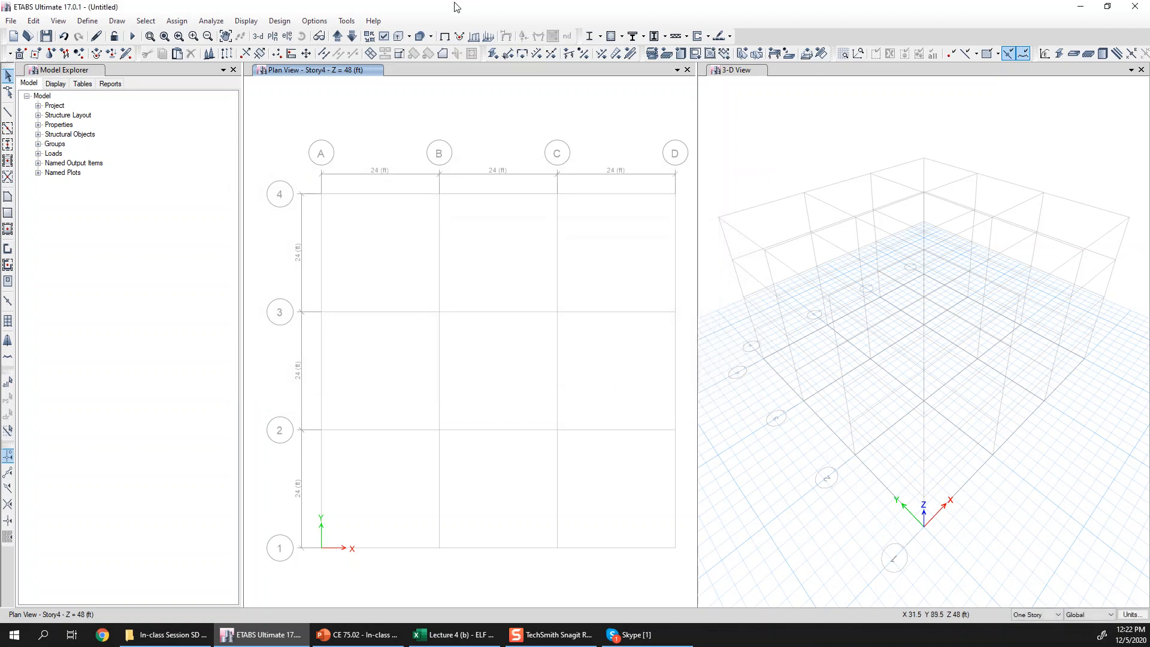
# Examine the Modal case's settings, including its Eigen subtype, mass source and mode parameters, without changing them
pyautogui.click(90, 22)
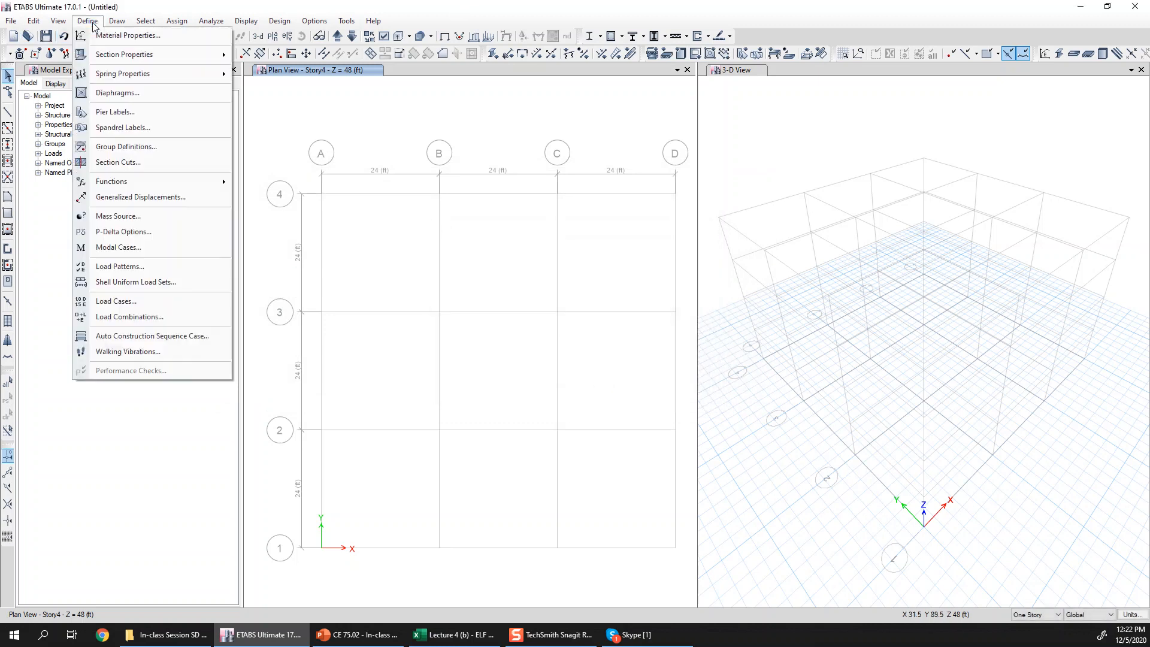
pyautogui.click(142, 248)
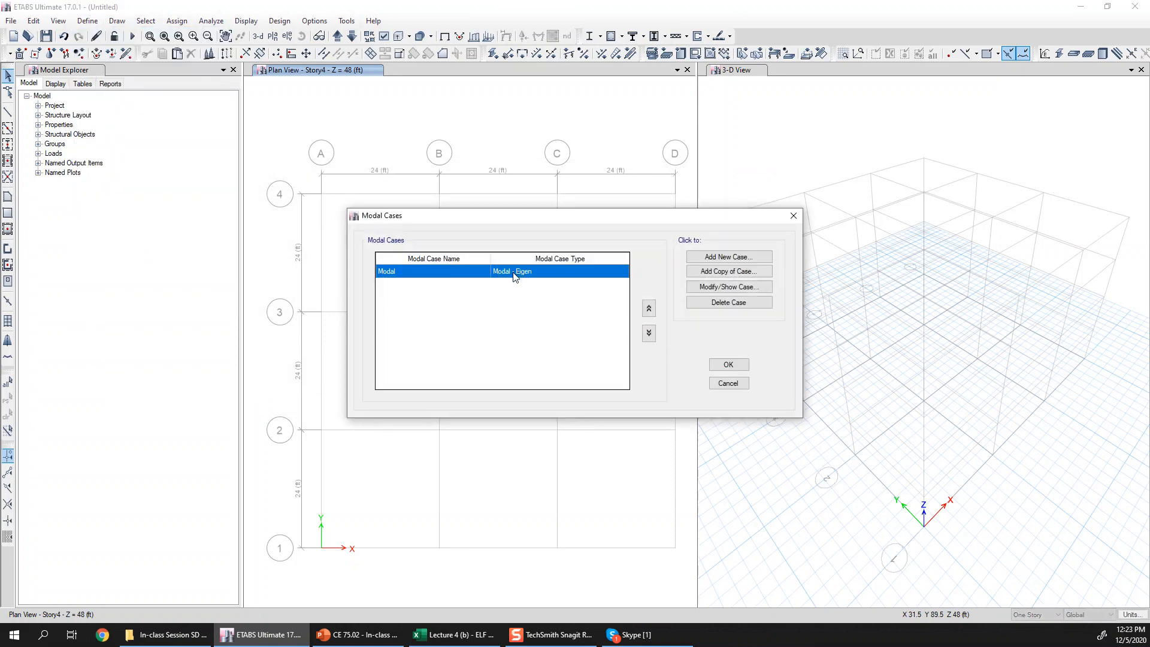
pyautogui.moveTo(563, 218); pyautogui.dragTo(544, 221)
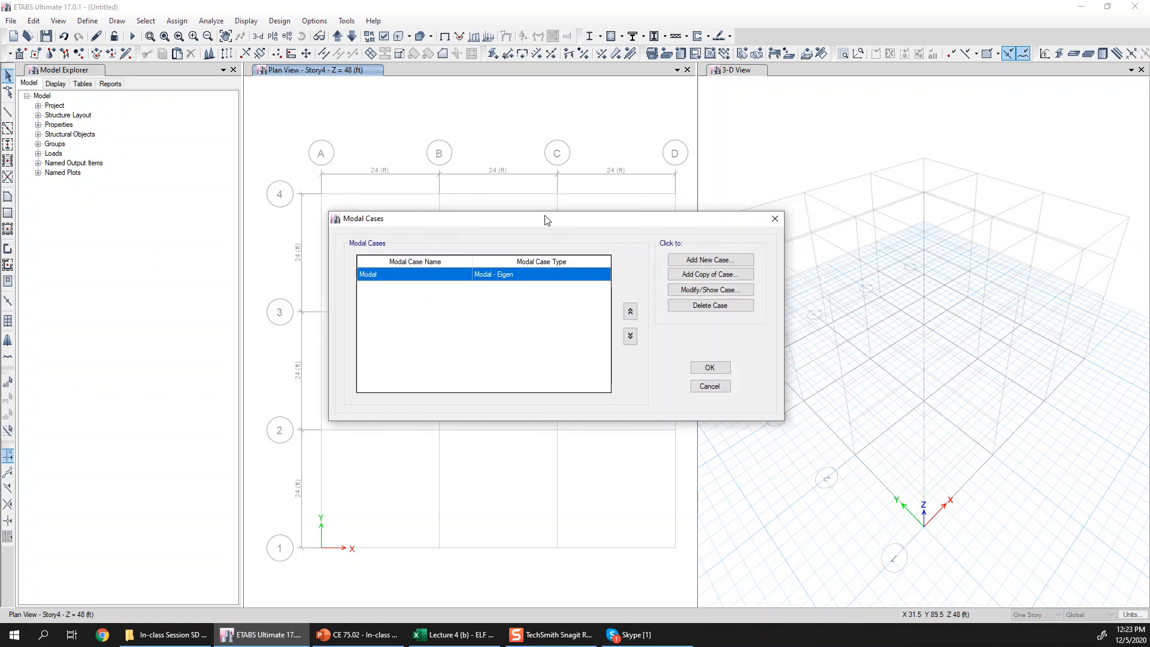
pyautogui.click(724, 291)
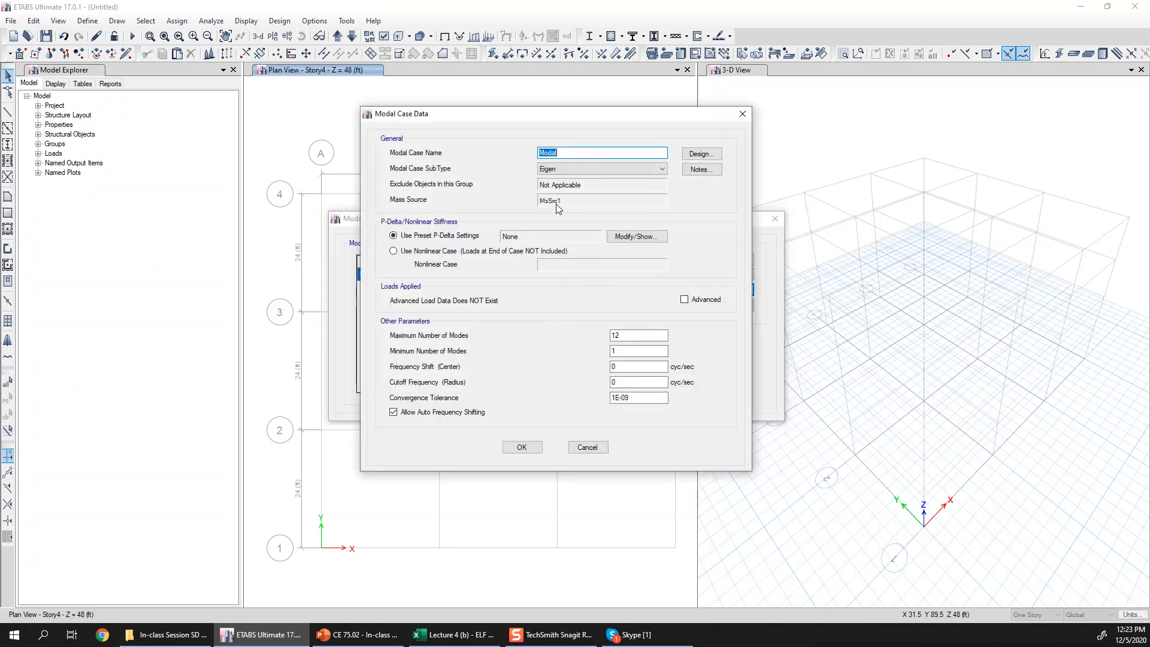
pyautogui.click(576, 170)
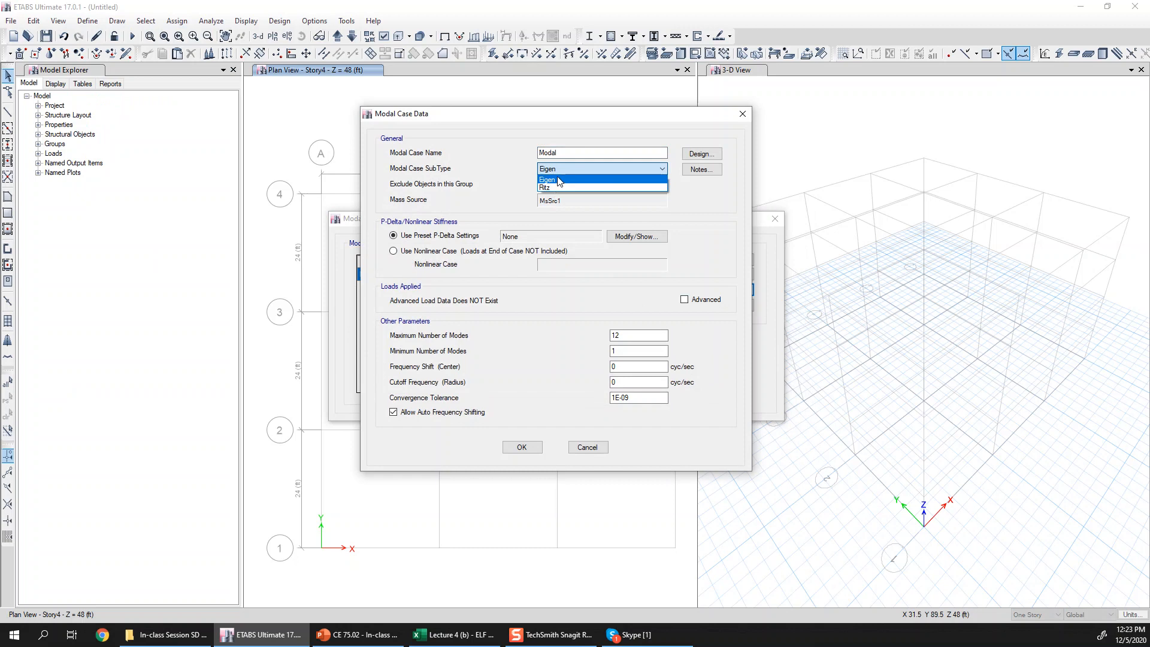
pyautogui.click(562, 180)
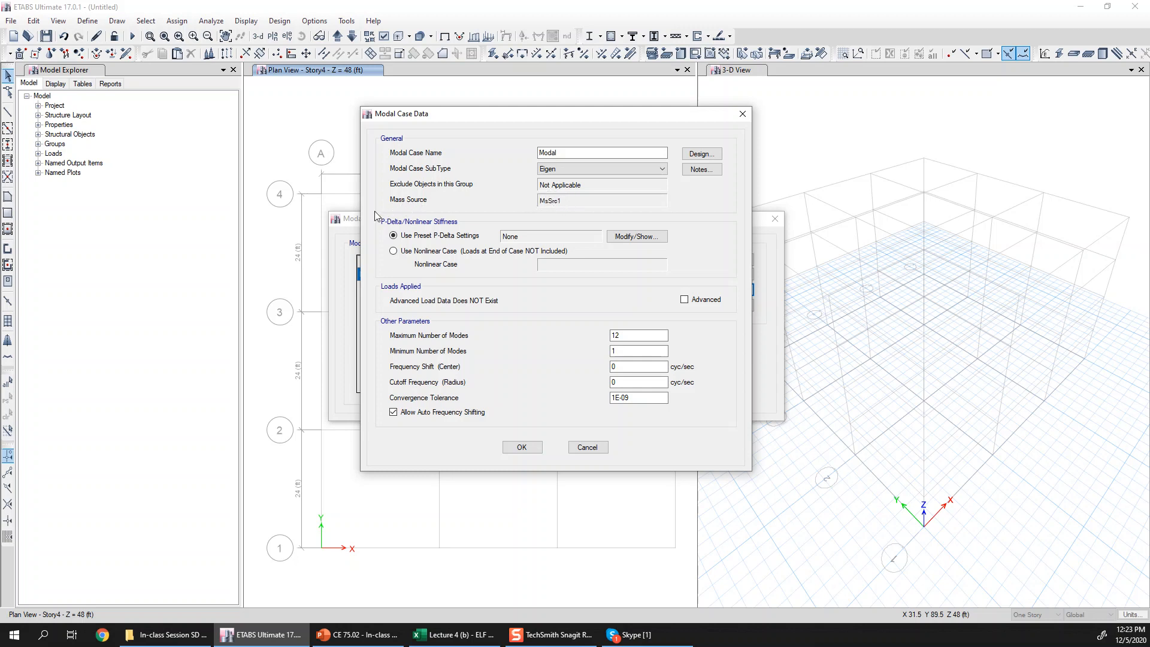
pyautogui.moveTo(469, 117); pyautogui.dragTo(550, 112)
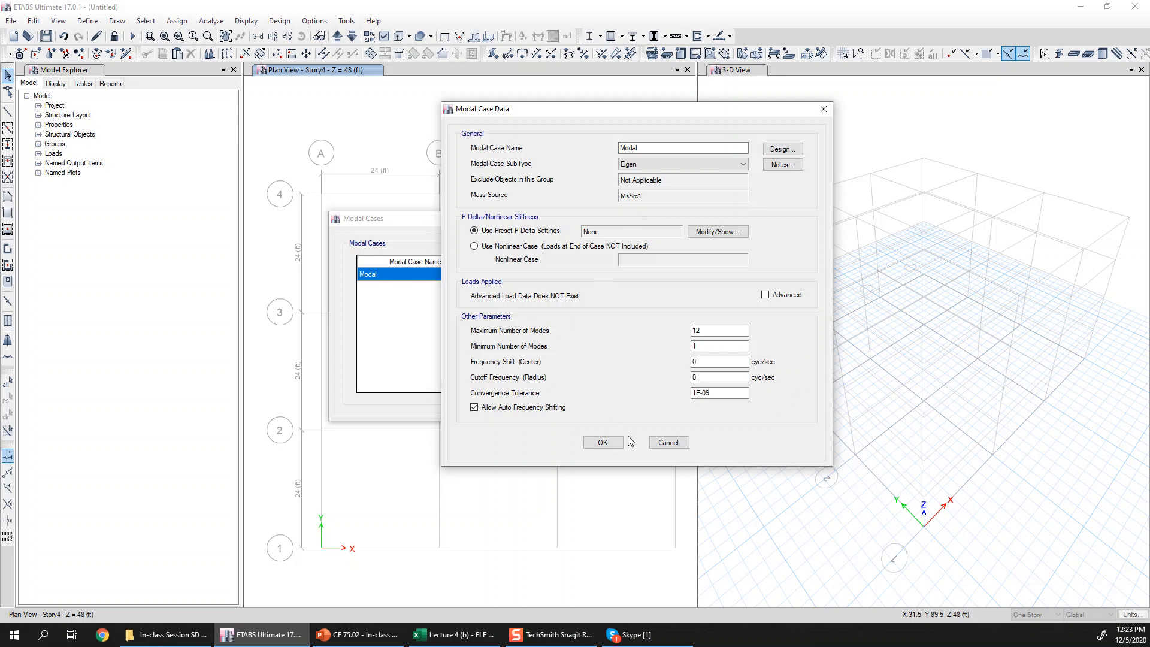
pyautogui.click(658, 444)
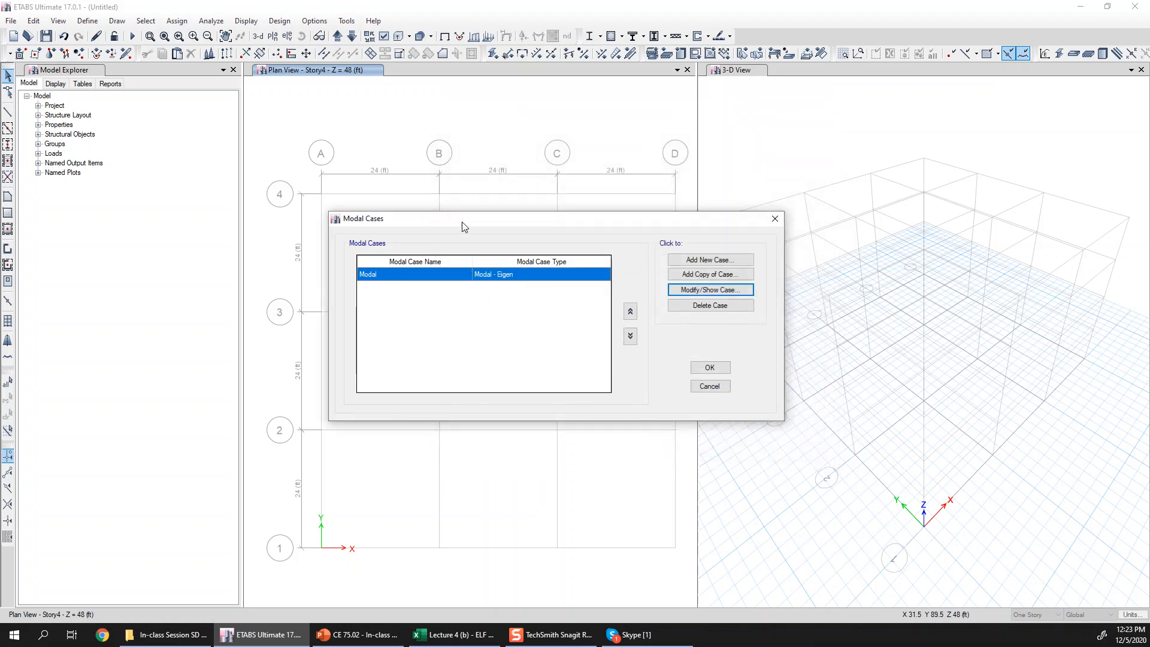
pyautogui.moveTo(462, 222); pyautogui.dragTo(335, 186)
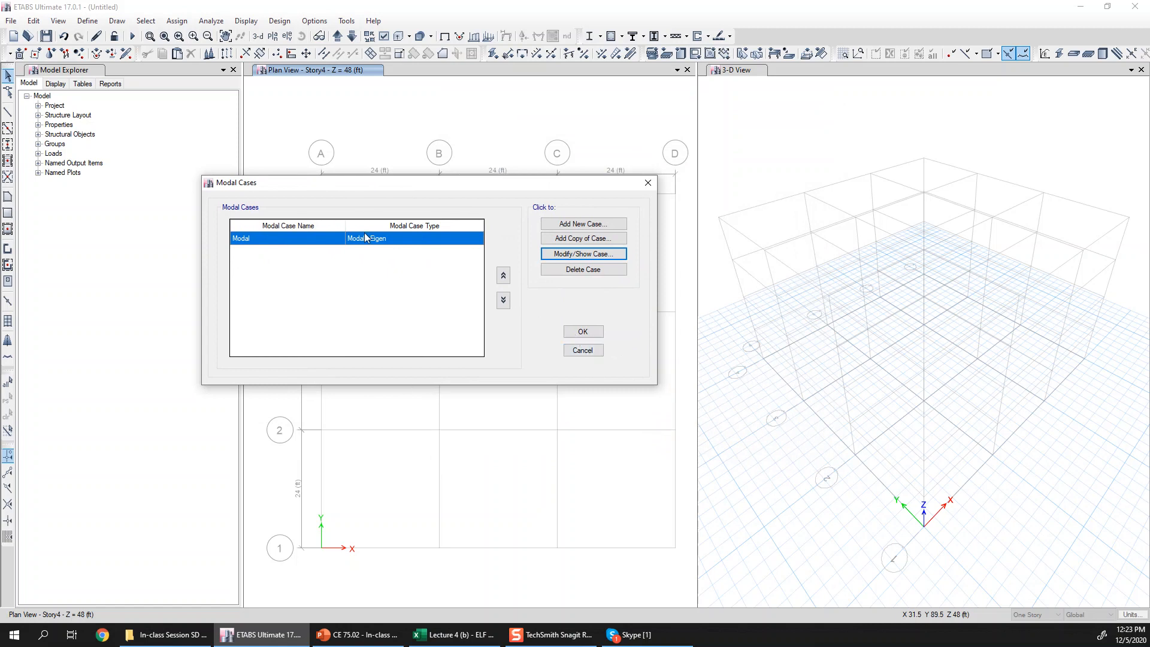
# Close the modal case list and review the load cases set to run, including the Modal case, without running the analysis
pyautogui.click(584, 352)
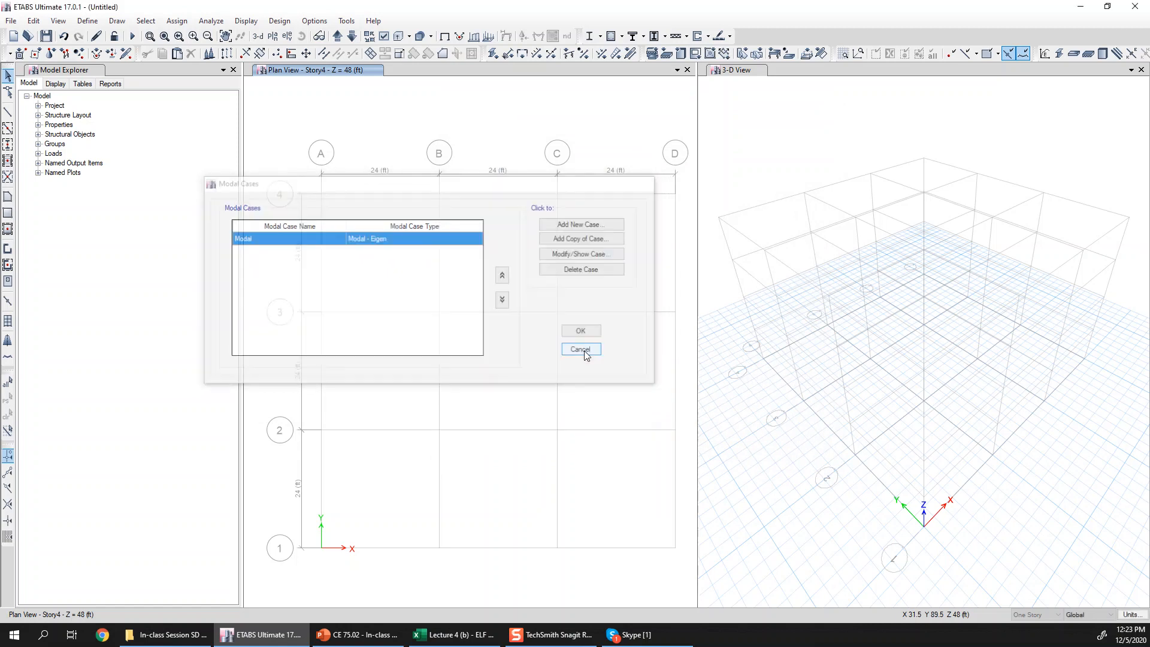
pyautogui.click(91, 22)
pyautogui.click(95, 23)
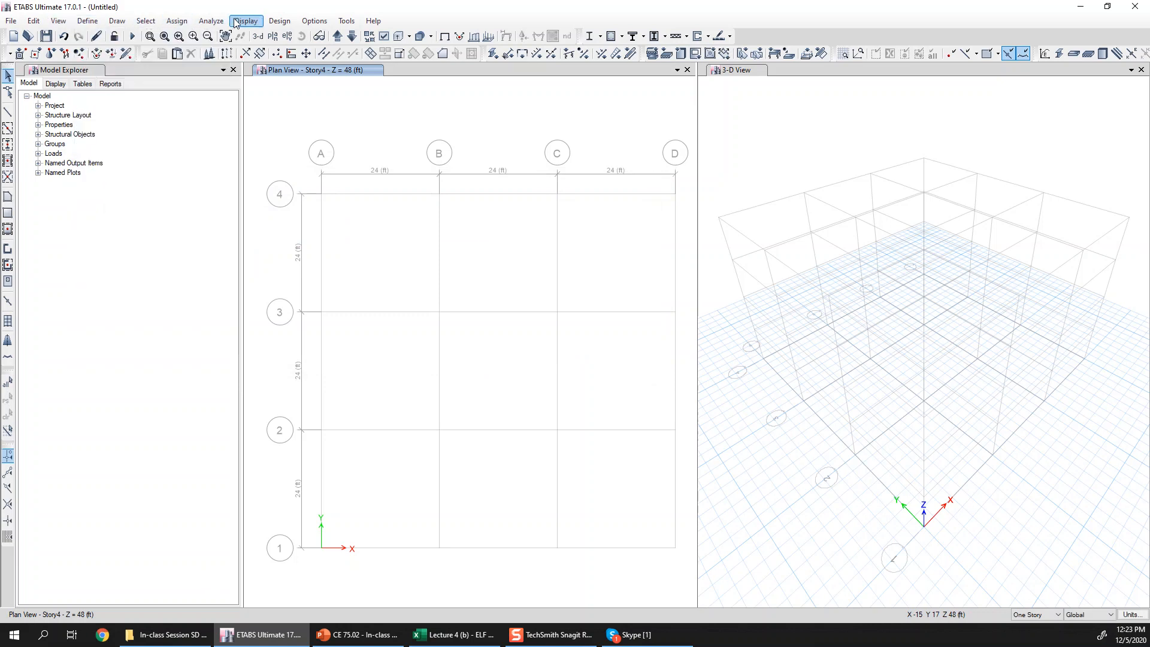
pyautogui.click(204, 22)
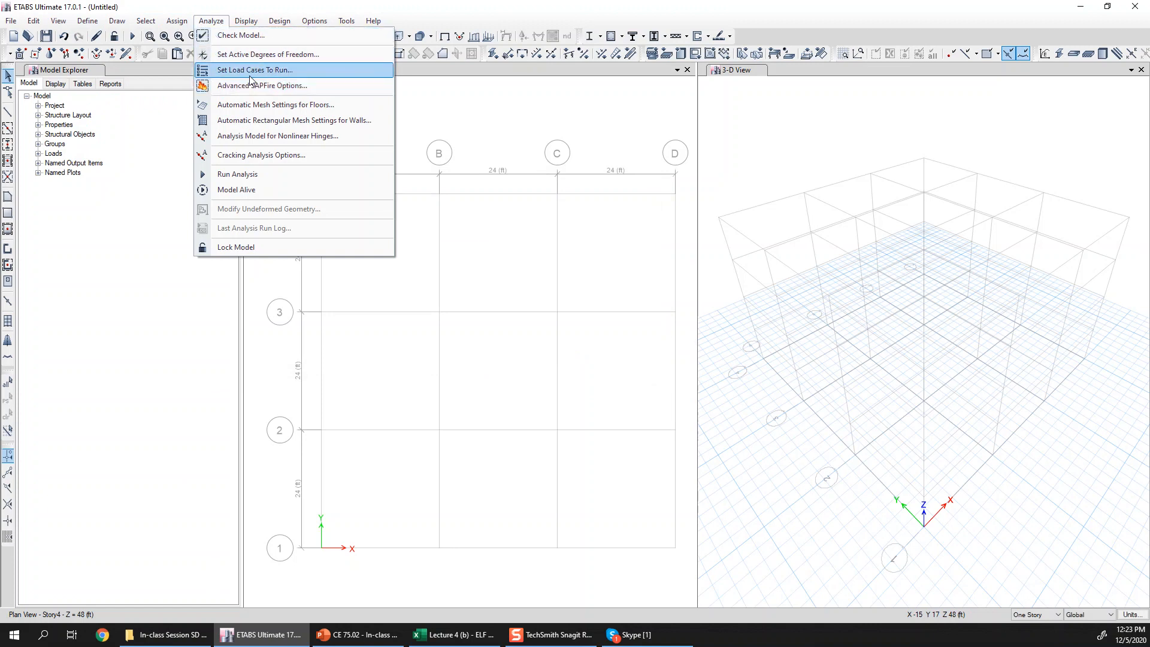
pyautogui.click(279, 72)
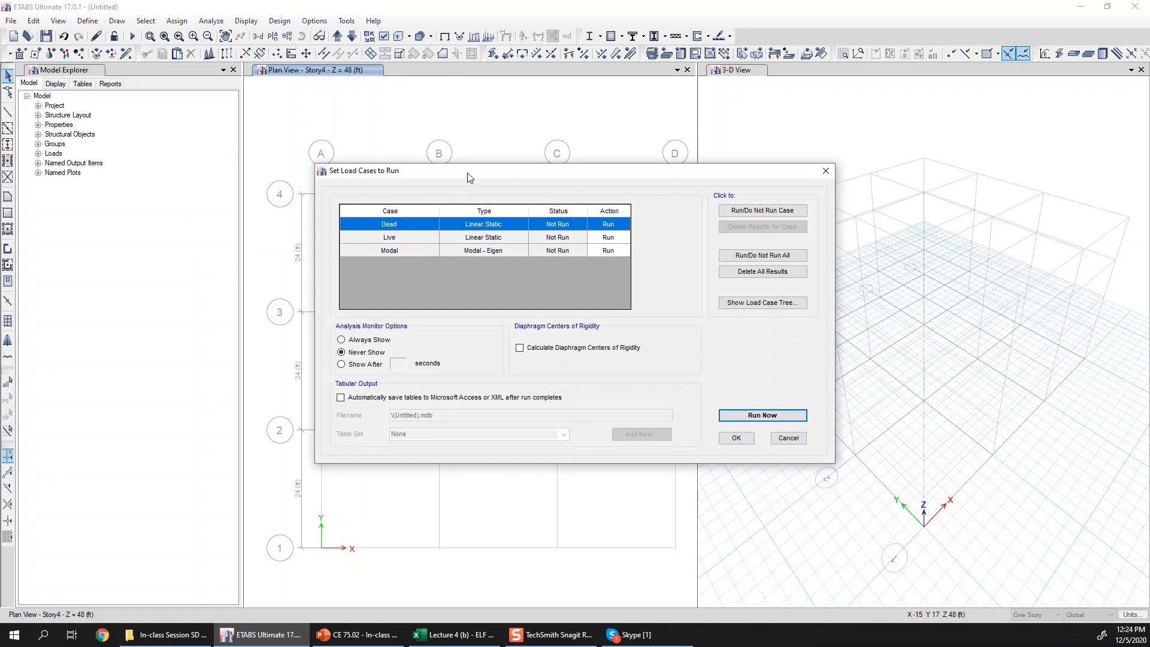
pyautogui.moveTo(468, 176); pyautogui.dragTo(352, 141)
pyautogui.click(281, 217)
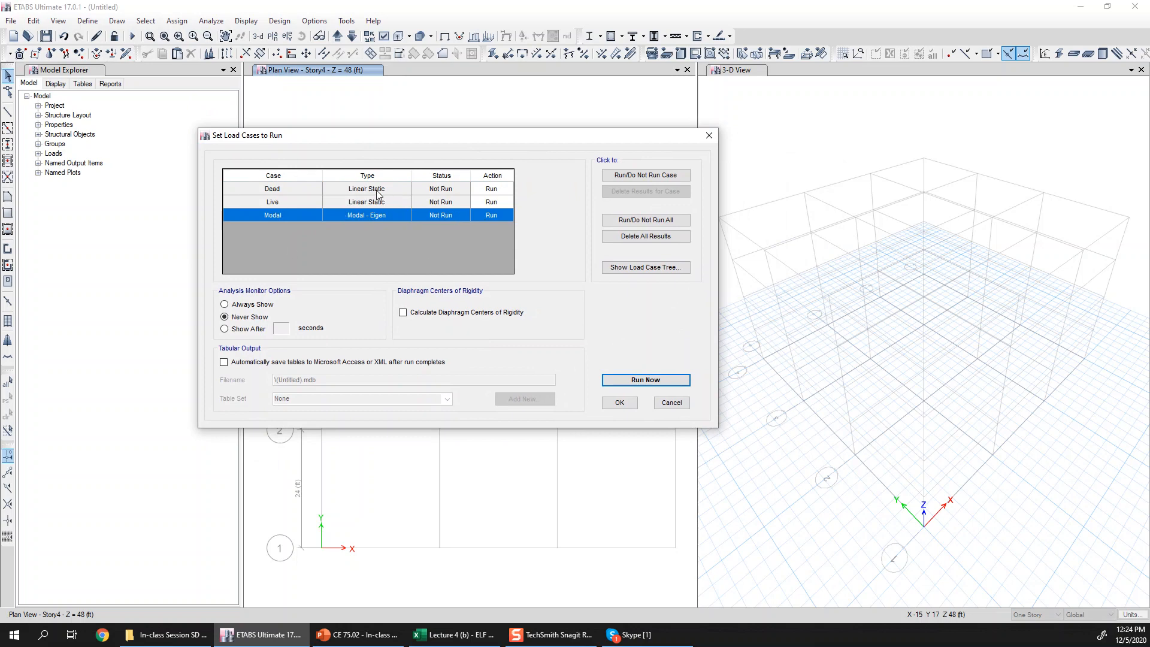
pyautogui.click(665, 403)
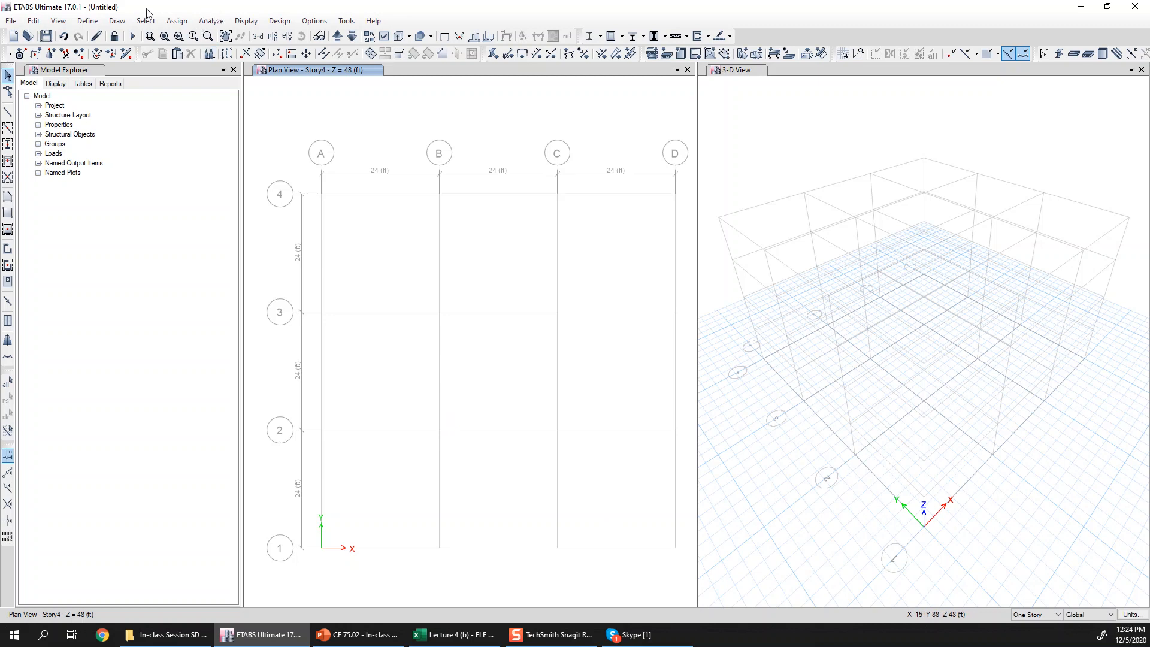
# Open the Example Building model without saving the untitled model, and show it in the default 3D view
pyautogui.click(28, 36)
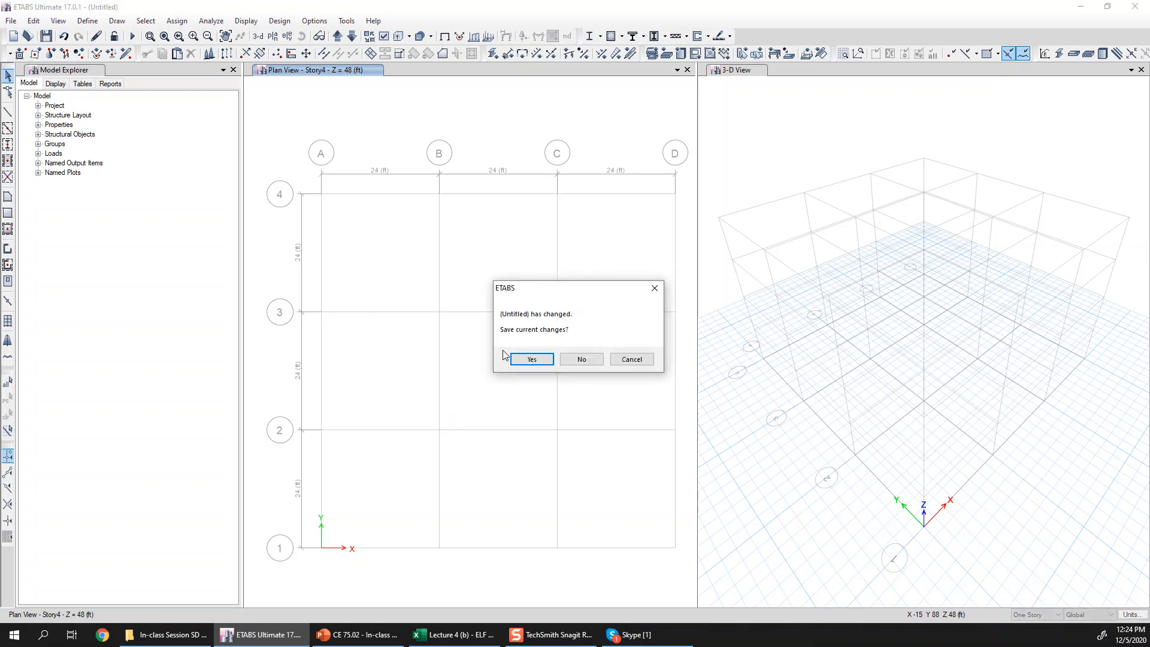
pyautogui.click(597, 360)
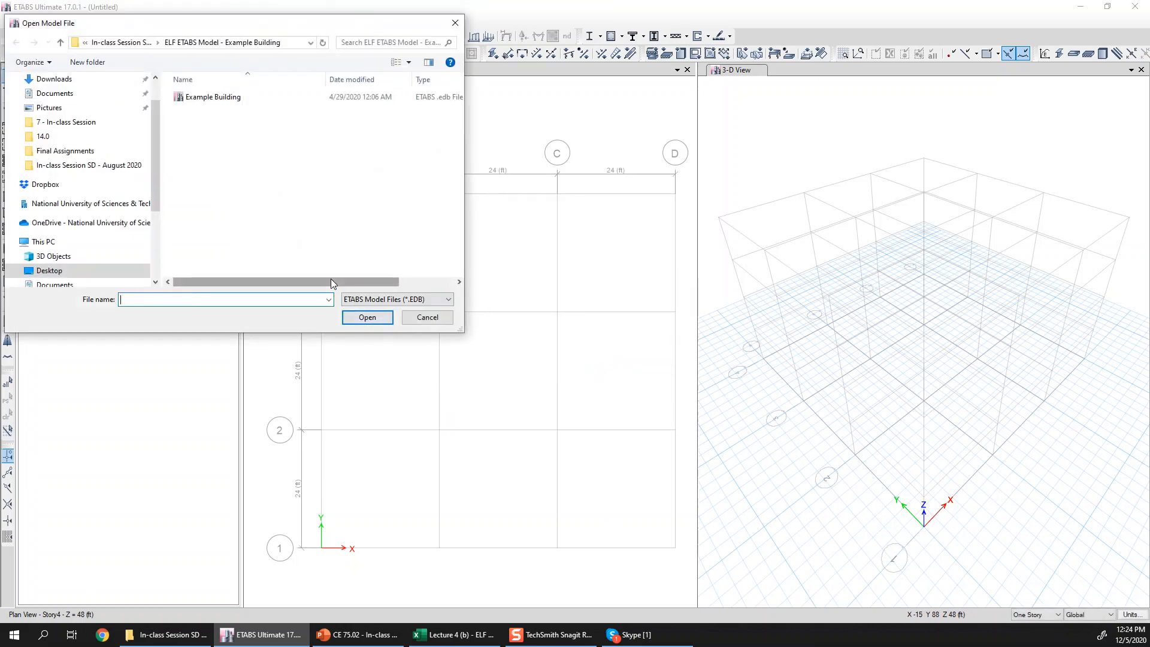
pyautogui.click(219, 98)
pyautogui.click(366, 318)
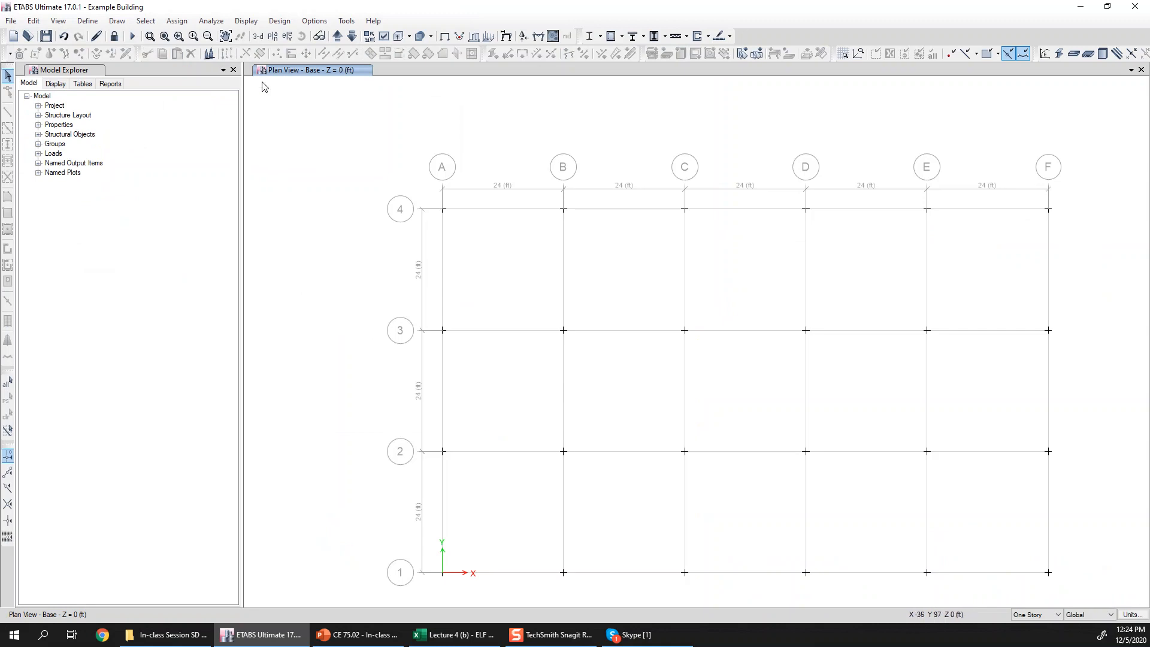
pyautogui.click(257, 36)
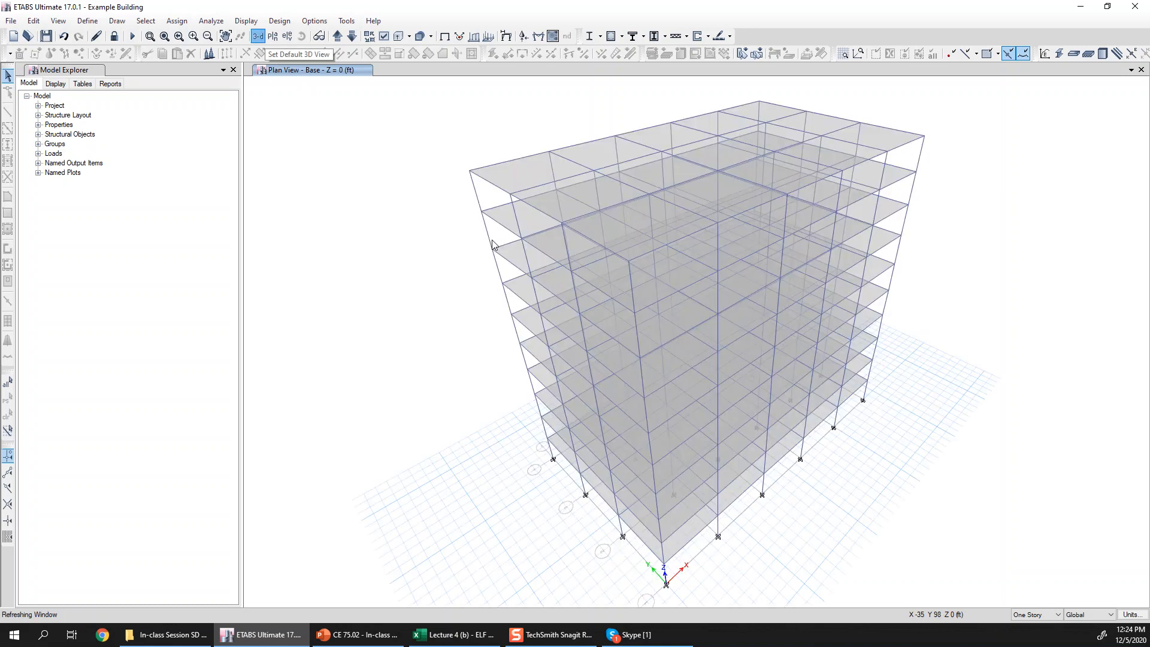
# Review the modal result tables available for the analysis and display them together with the Joint Displacements table
pyautogui.click(245, 22)
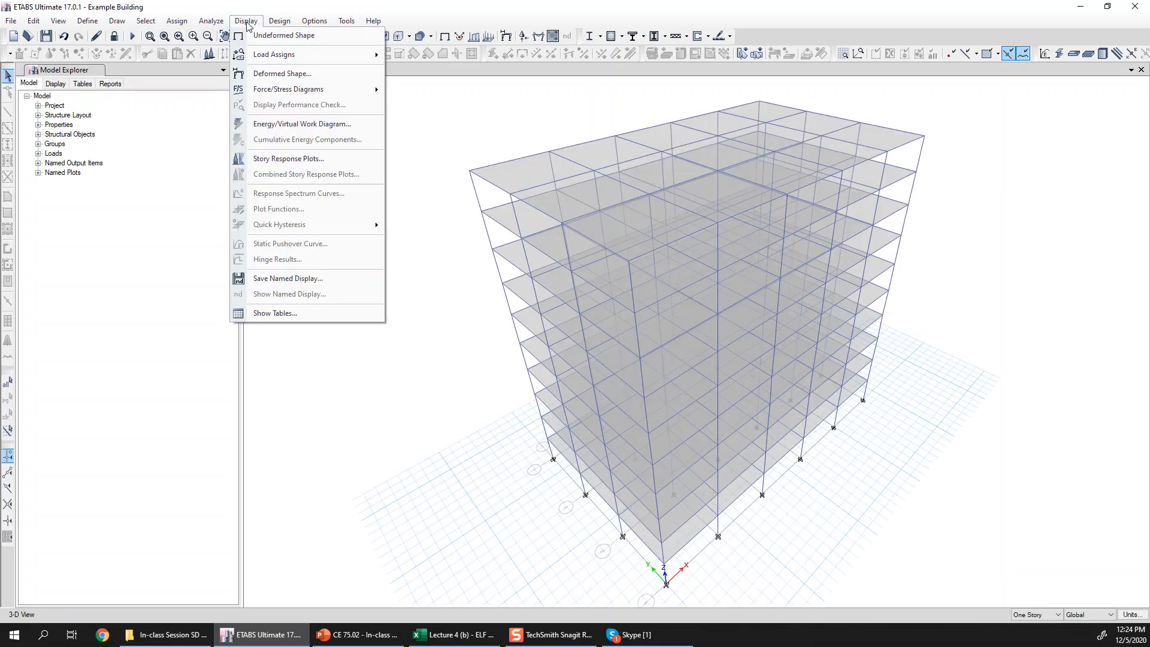
pyautogui.click(314, 315)
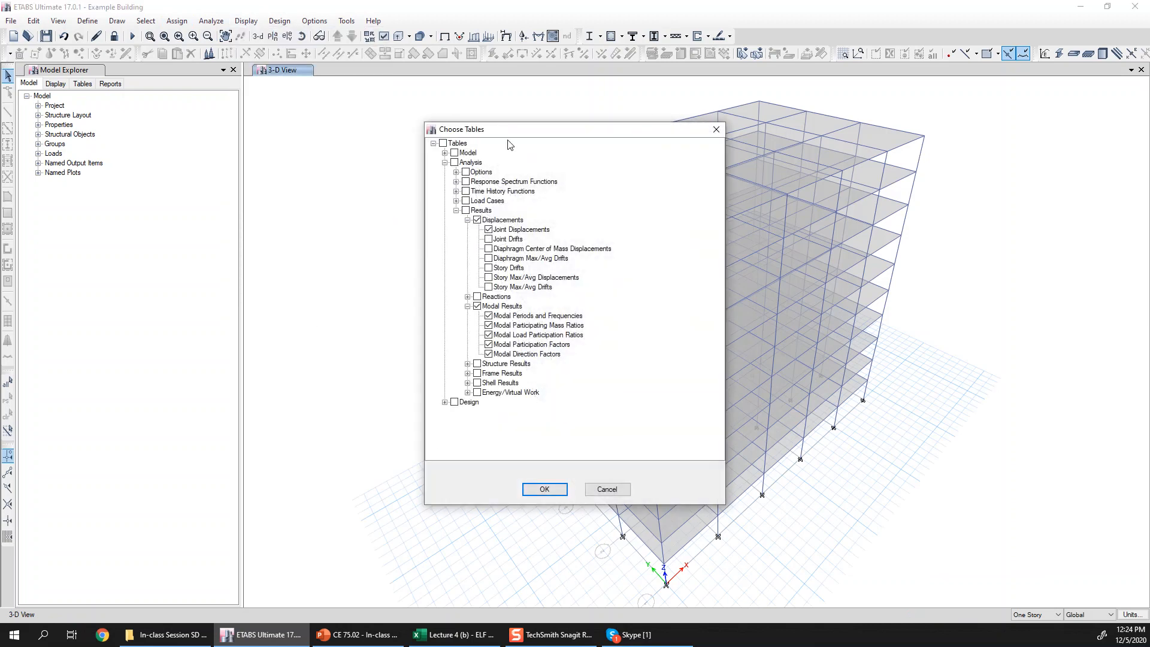
pyautogui.moveTo(519, 132); pyautogui.dragTo(392, 72)
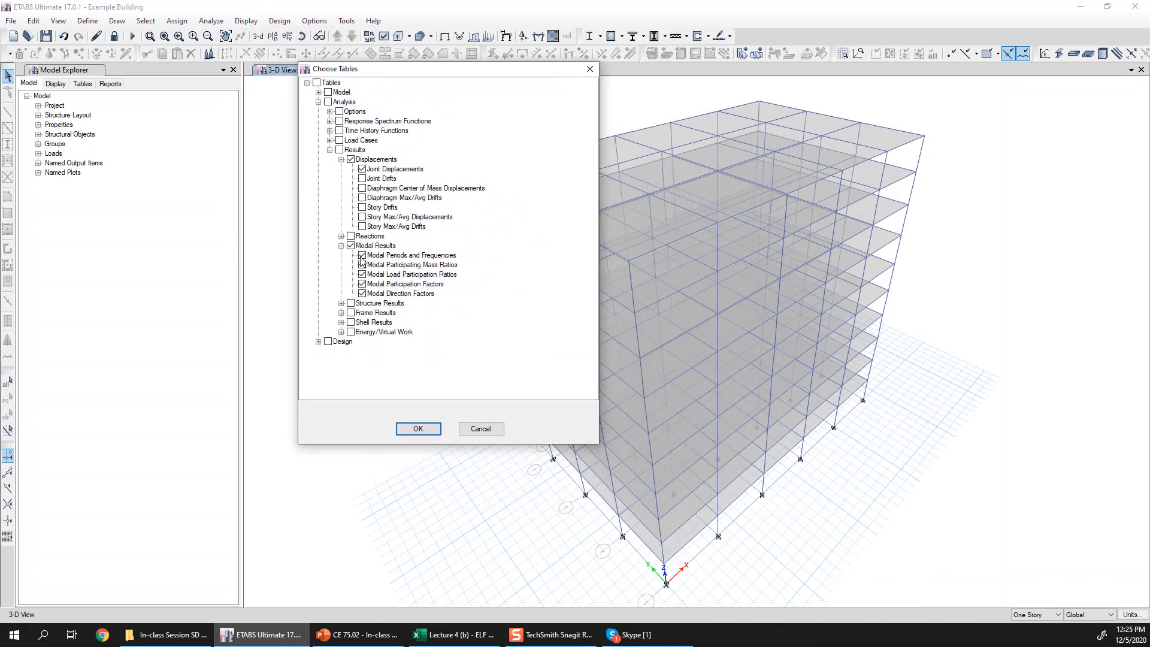
pyautogui.click(429, 258)
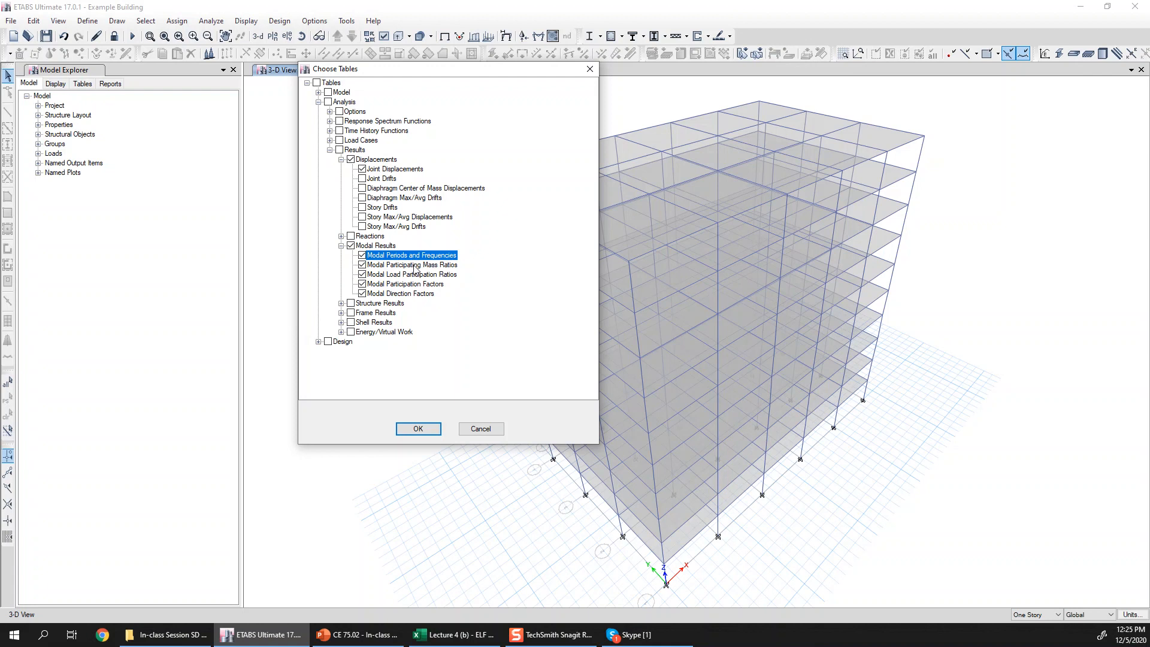
pyautogui.click(443, 265)
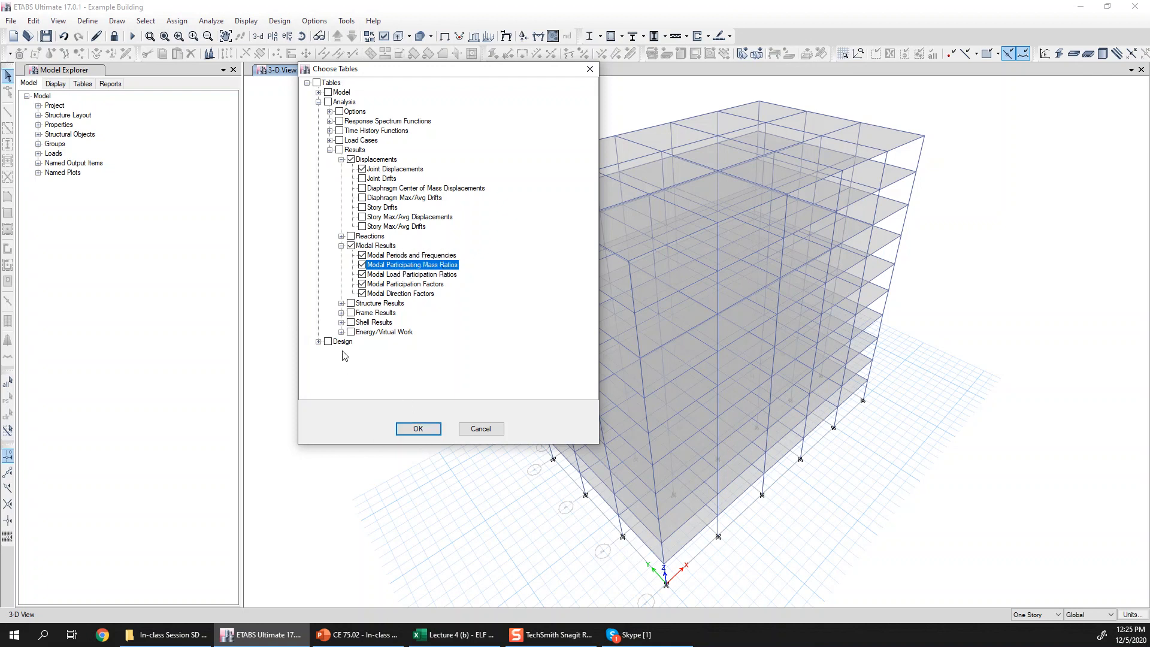
pyautogui.click(399, 275)
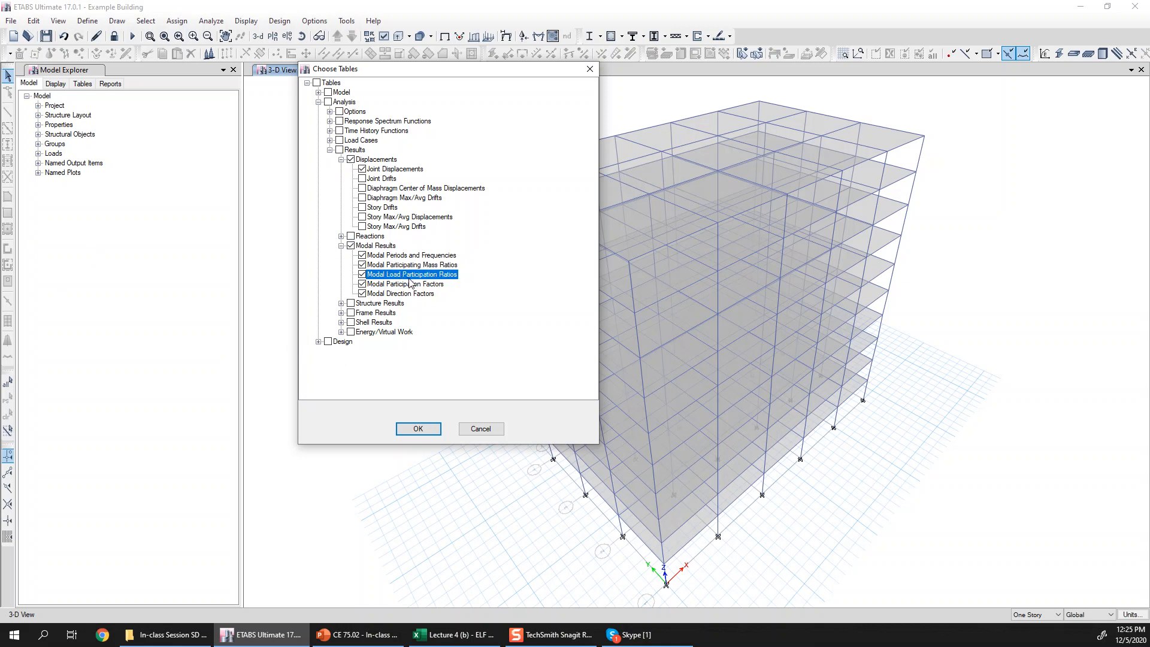
pyautogui.click(412, 286)
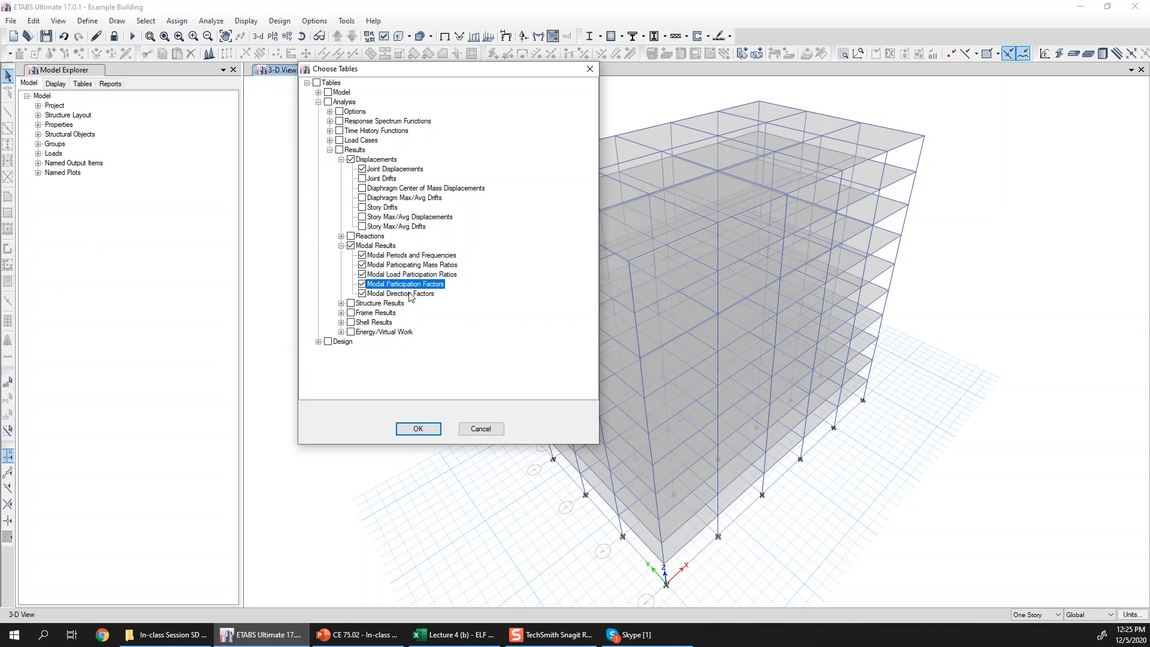
pyautogui.click(414, 294)
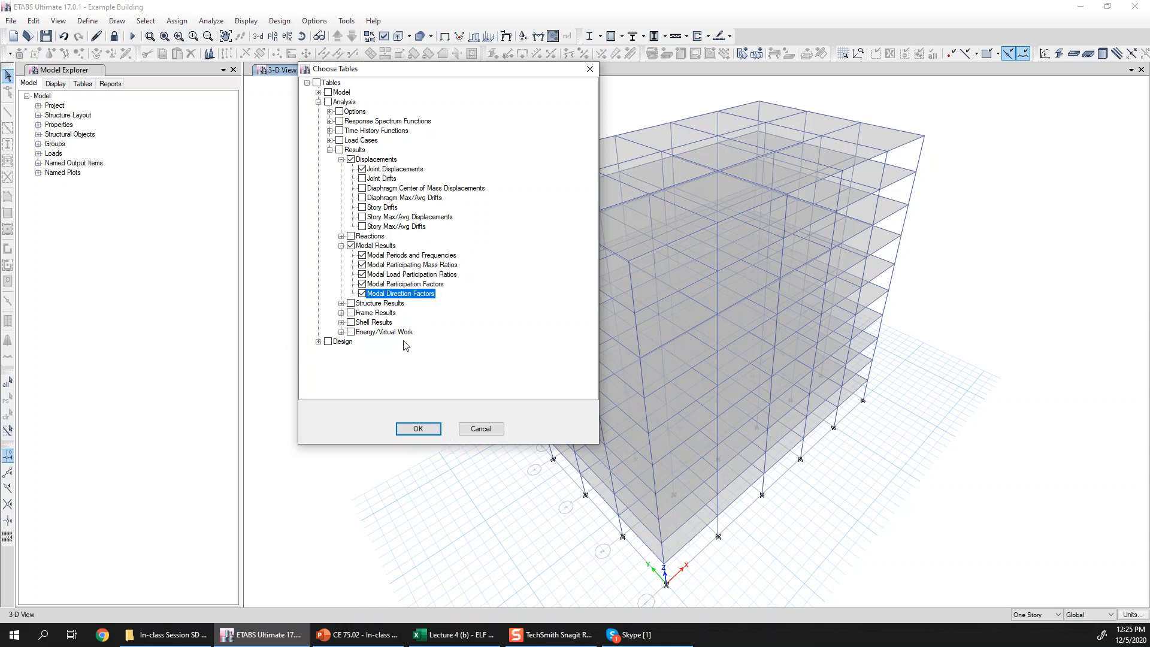
pyautogui.click(446, 258)
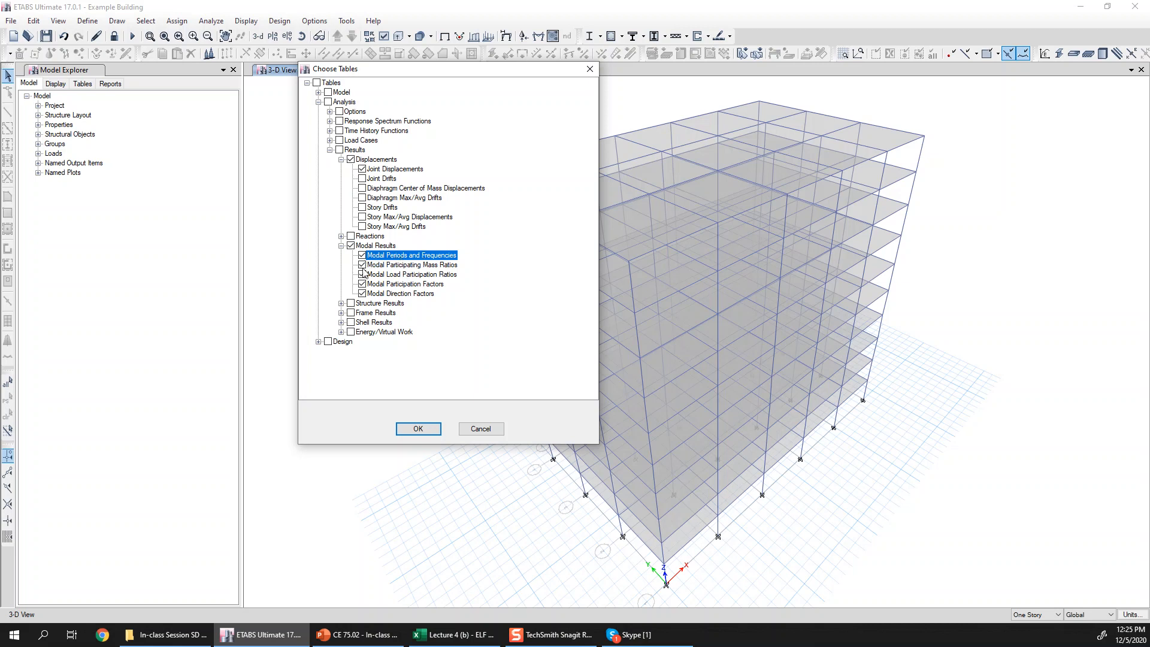
pyautogui.click(419, 428)
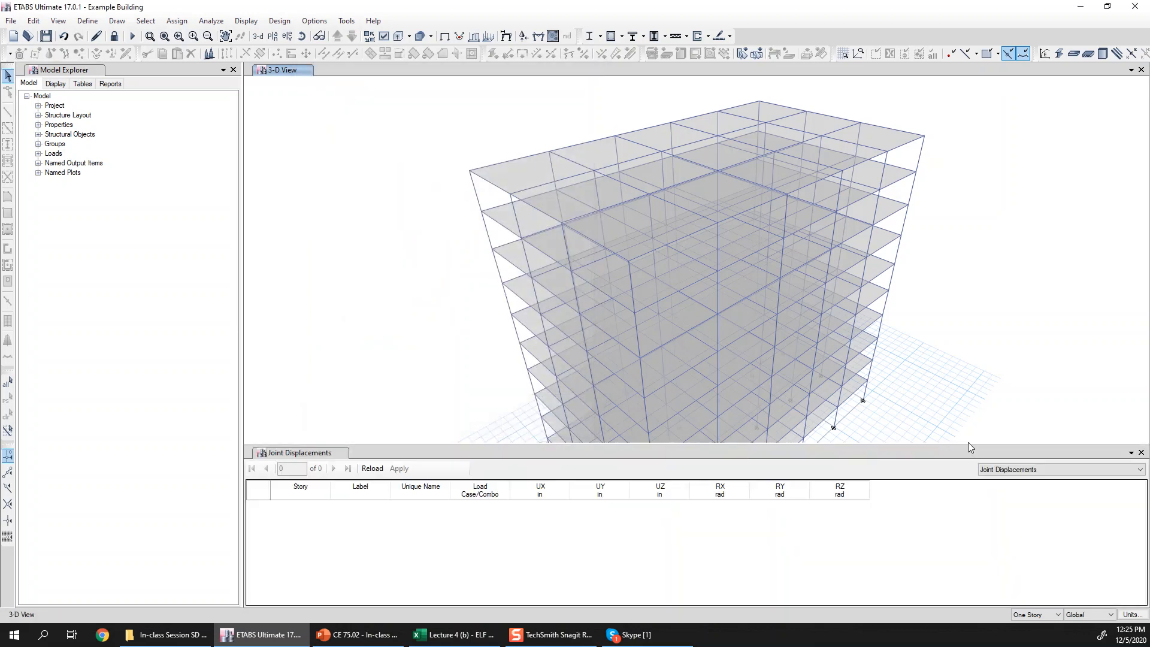
# Enlarge the results table area and switch it to the Modal Periods and Frequencies table
pyautogui.moveTo(968, 446); pyautogui.dragTo(982, 270)
pyautogui.click(1020, 294)
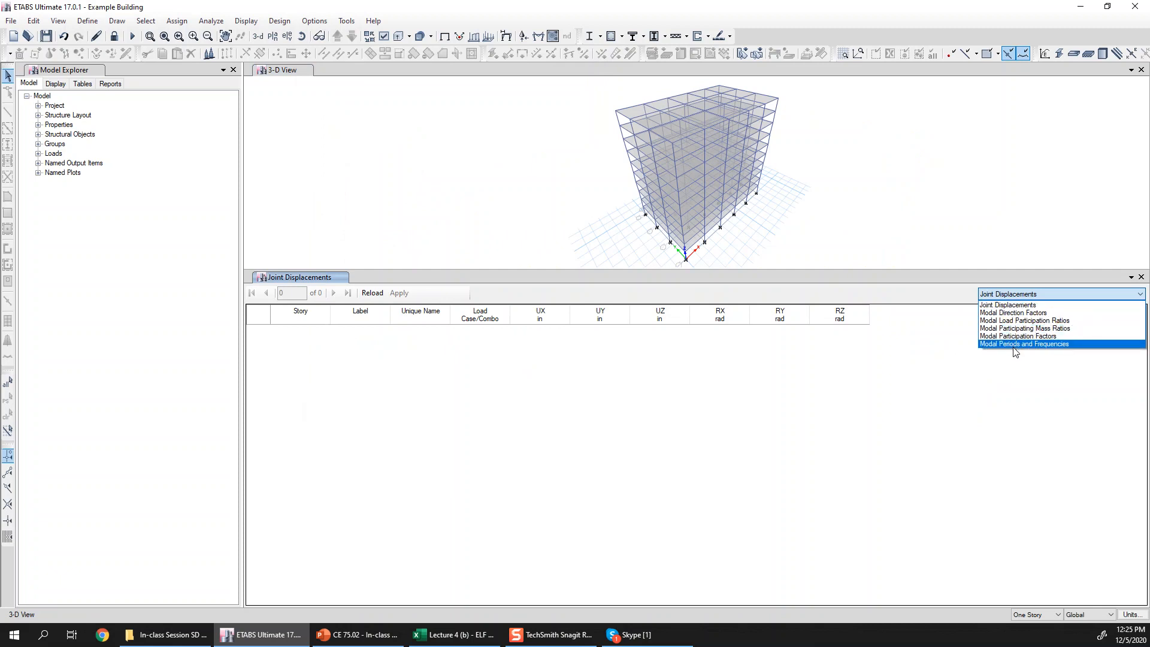
pyautogui.click(999, 344)
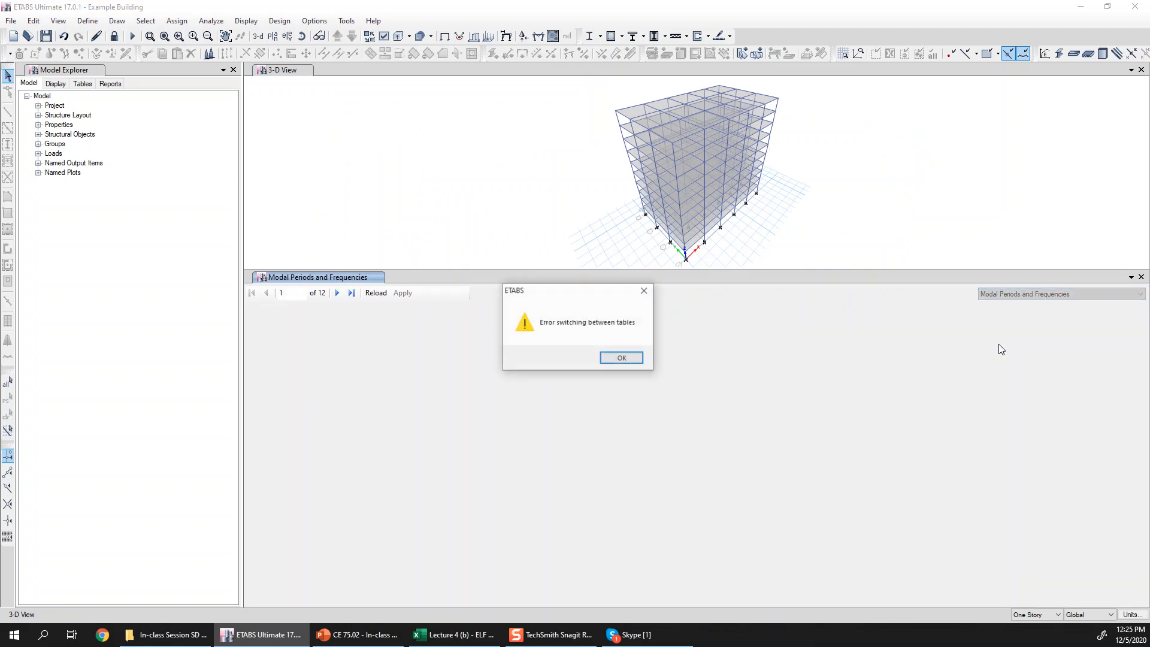
pyautogui.click(622, 358)
pyautogui.click(1053, 294)
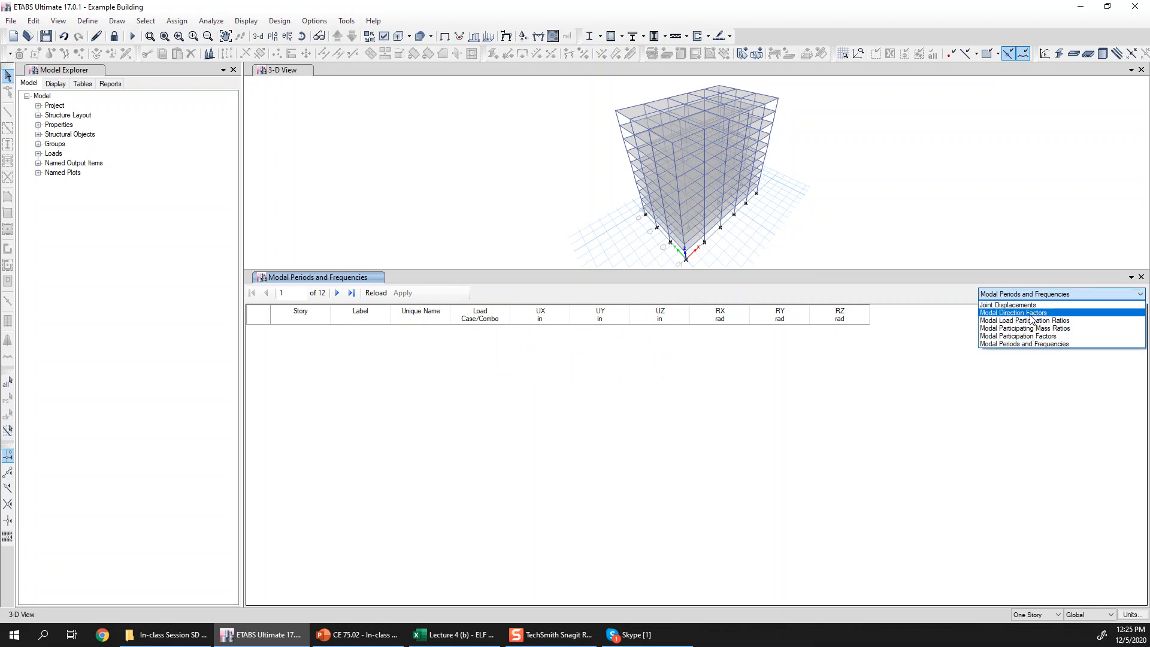
pyautogui.click(1018, 336)
pyautogui.click(1047, 295)
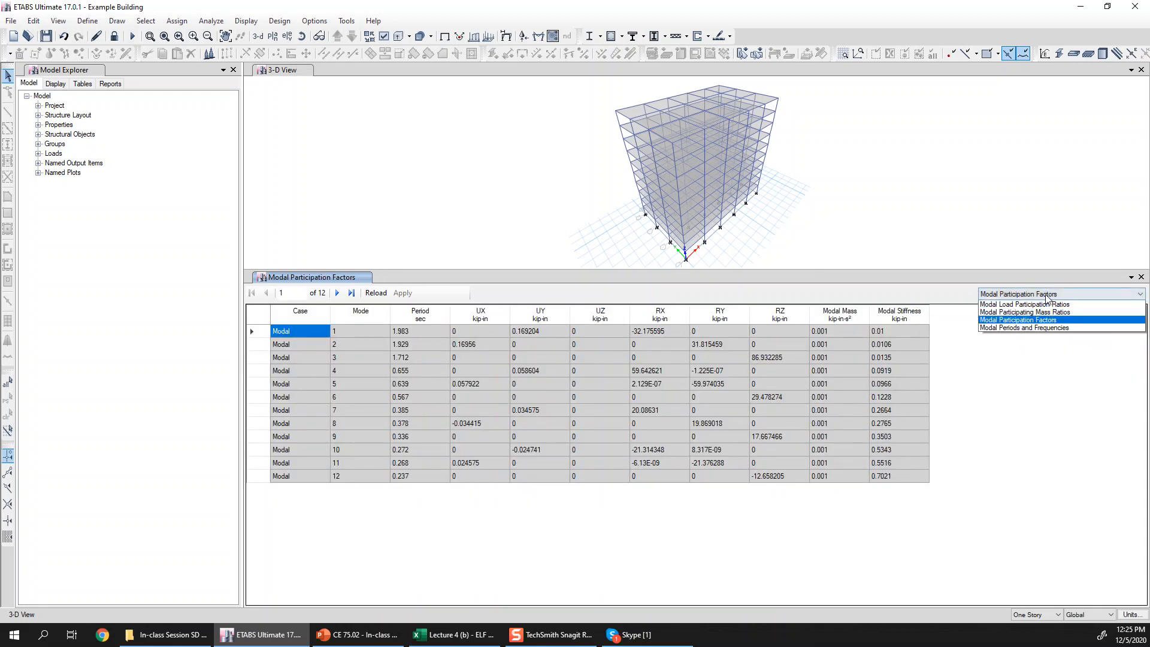
pyautogui.click(994, 345)
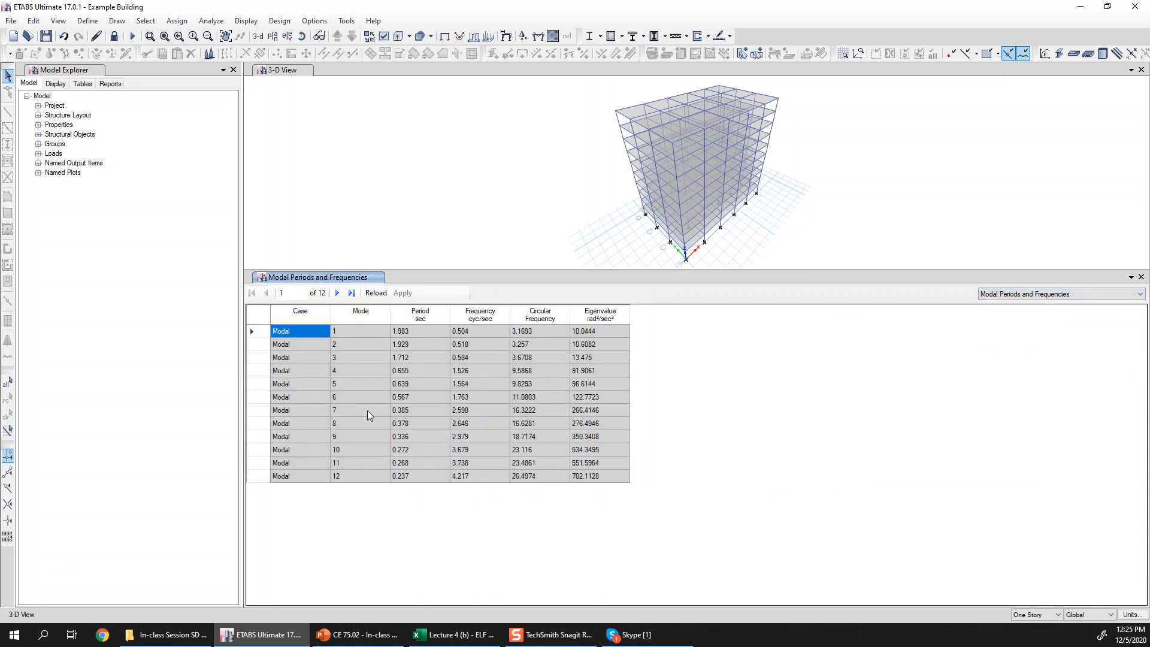
# Examine the case, mode and period columns of the Modal Periods and Frequencies table
pyautogui.moveTo(353, 333); pyautogui.dragTo(343, 490)
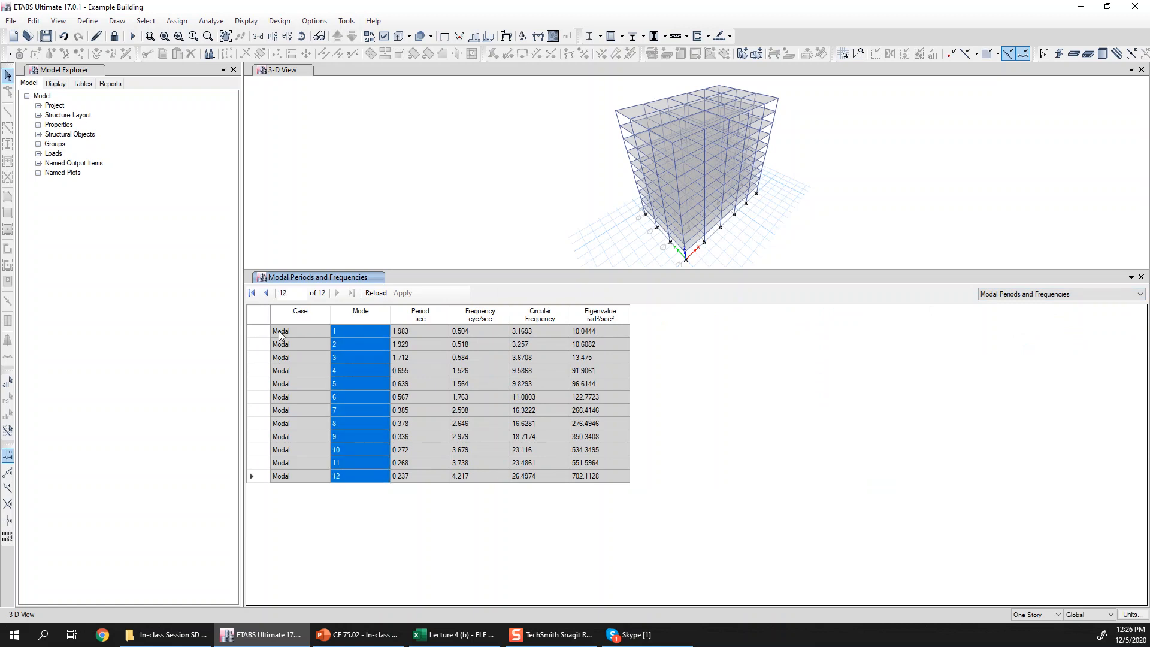
pyautogui.moveTo(294, 331); pyautogui.dragTo(286, 483)
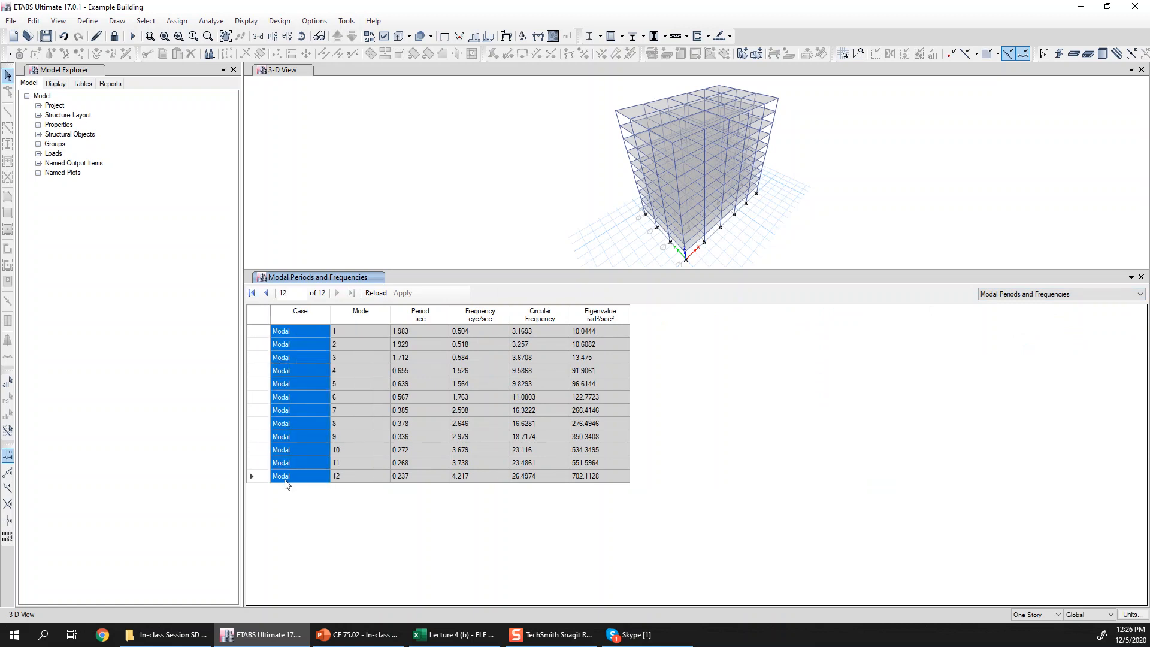
pyautogui.click(373, 438)
pyautogui.click(415, 332)
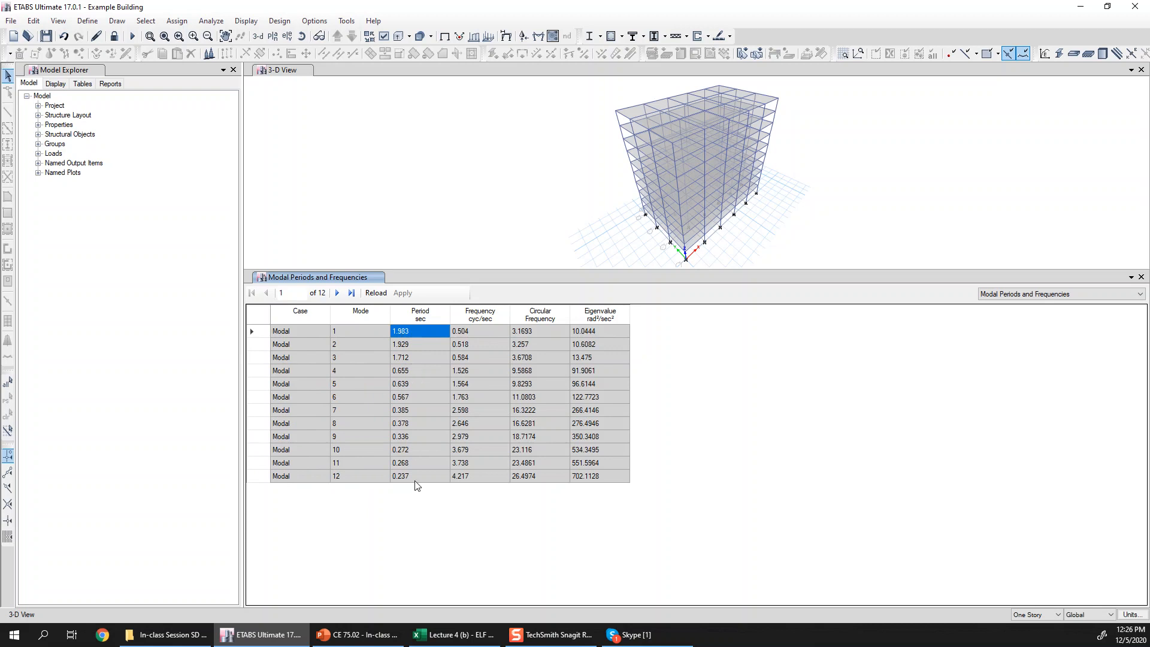
pyautogui.moveTo(412, 446); pyautogui.dragTo(411, 480)
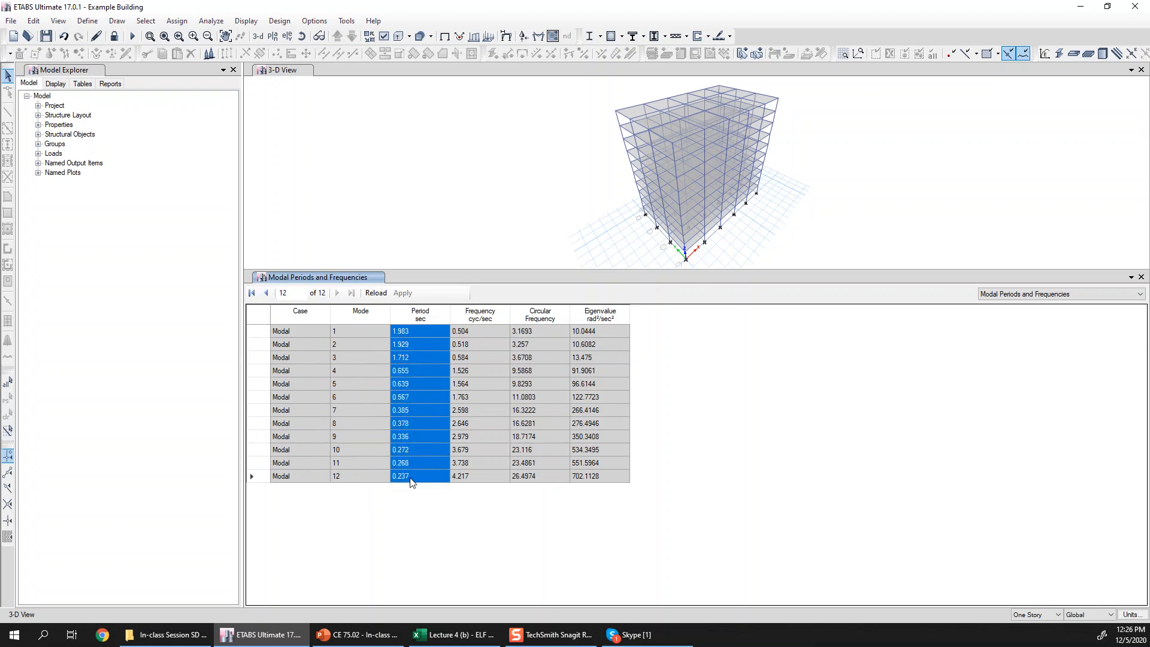
# Examine the frequency, circular frequency and eigenvalue columns, and compare the mode numbers with their periods
pyautogui.moveTo(492, 331); pyautogui.dragTo(482, 479)
pyautogui.click(554, 321)
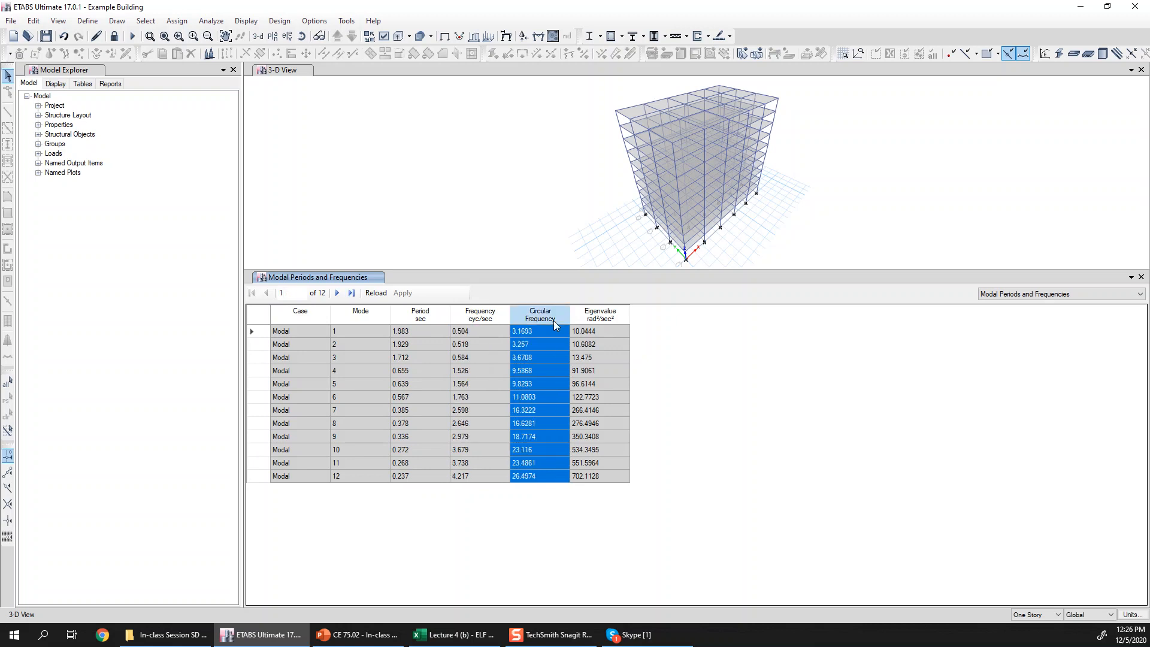
pyautogui.moveTo(549, 329); pyautogui.dragTo(541, 458)
pyautogui.moveTo(598, 333); pyautogui.dragTo(598, 487)
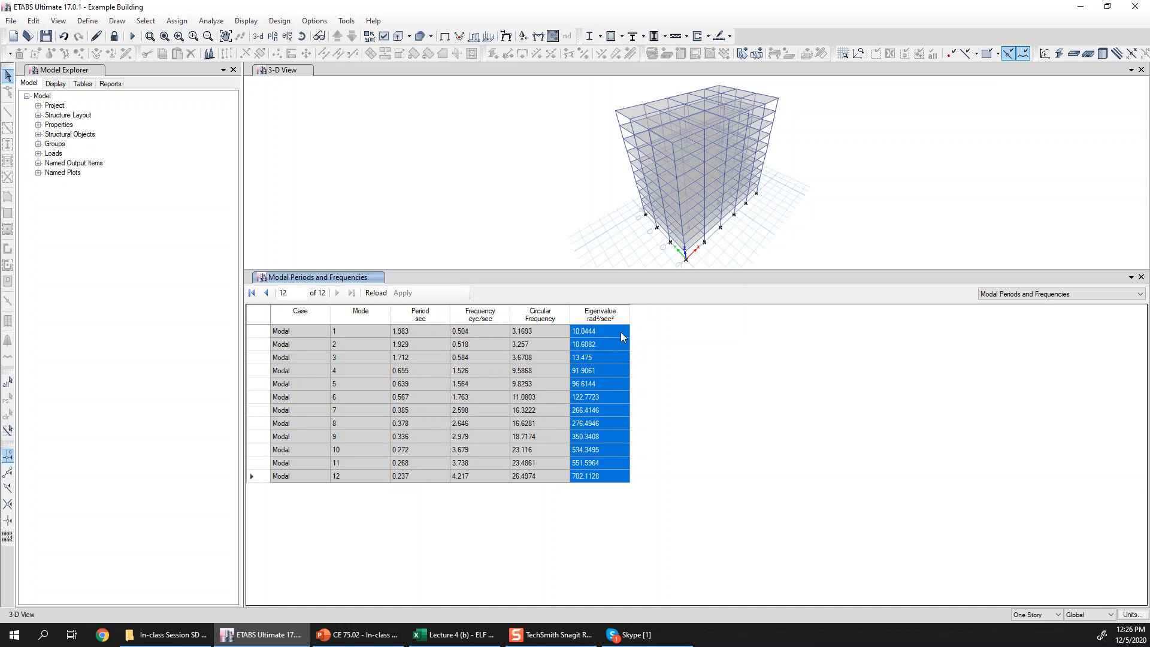
pyautogui.click(593, 329)
pyautogui.click(538, 333)
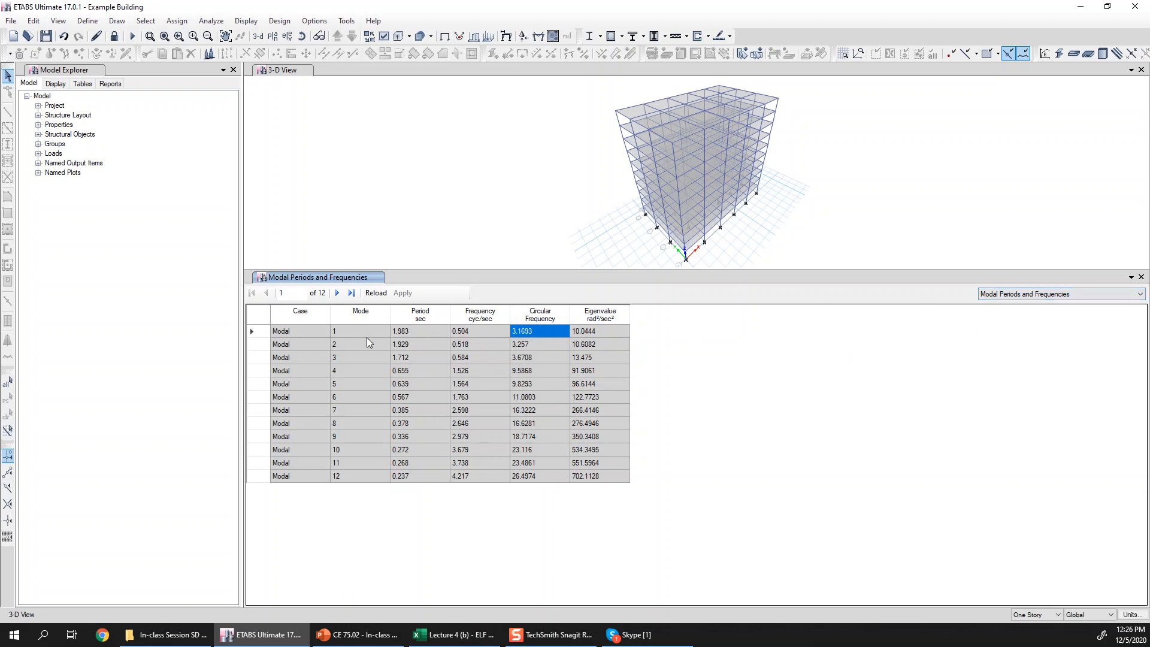
pyautogui.moveTo(363, 330); pyautogui.dragTo(418, 479)
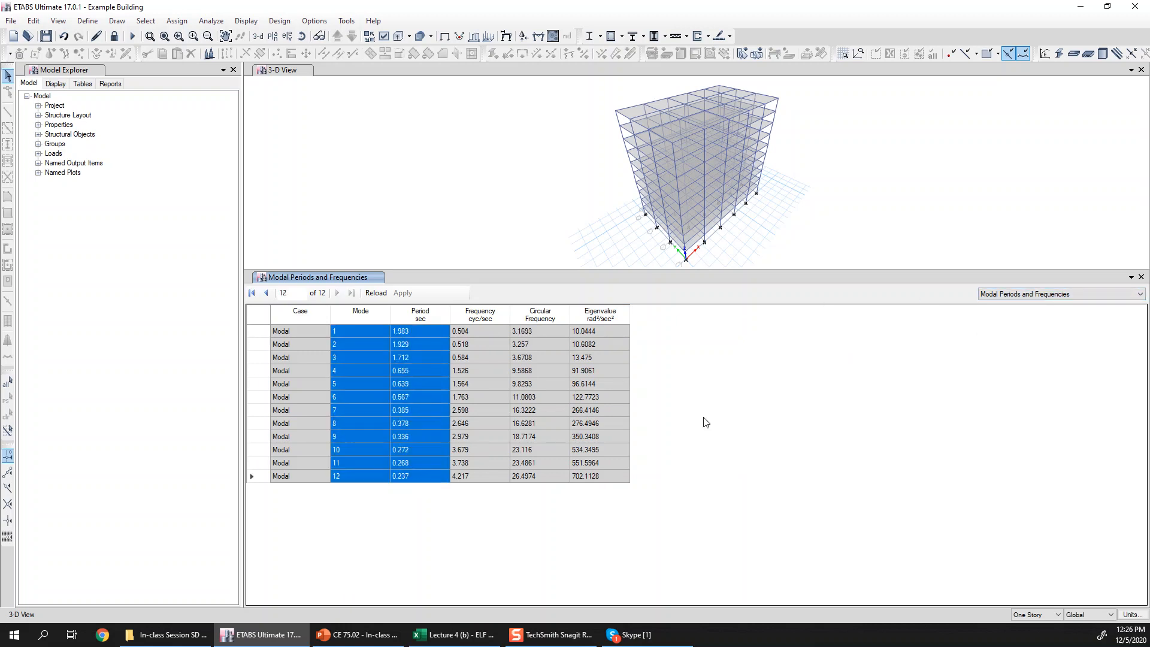
pyautogui.click(440, 331)
# Switch the results table to Modal Participating Mass Ratios
pyautogui.click(1010, 295)
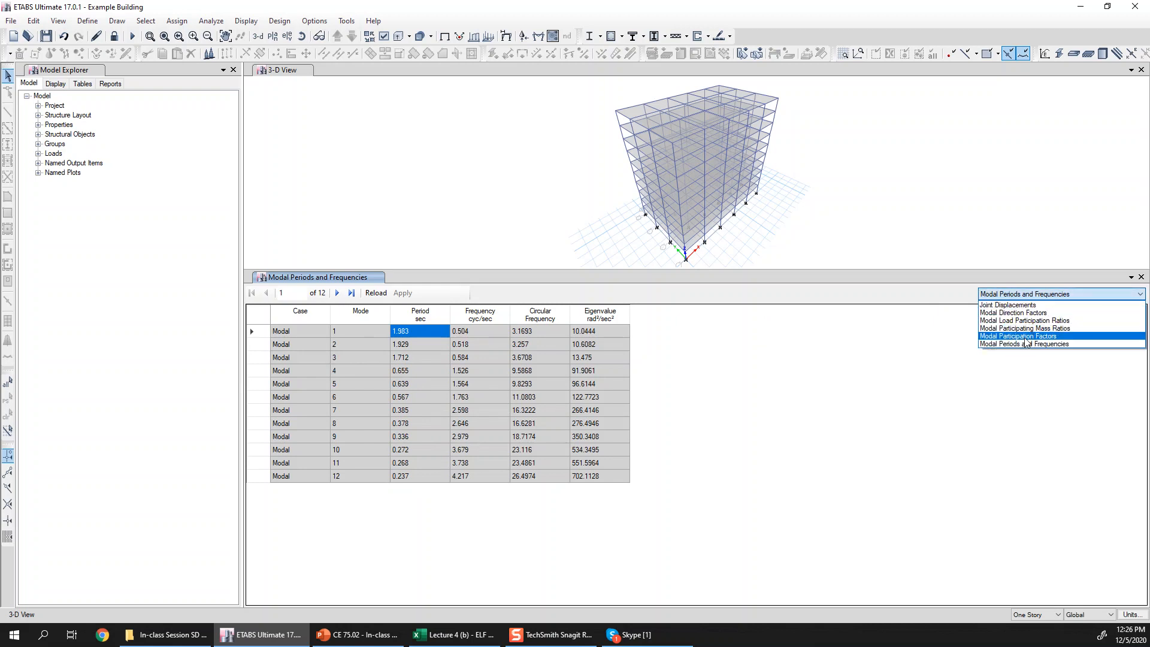
pyautogui.click(1063, 328)
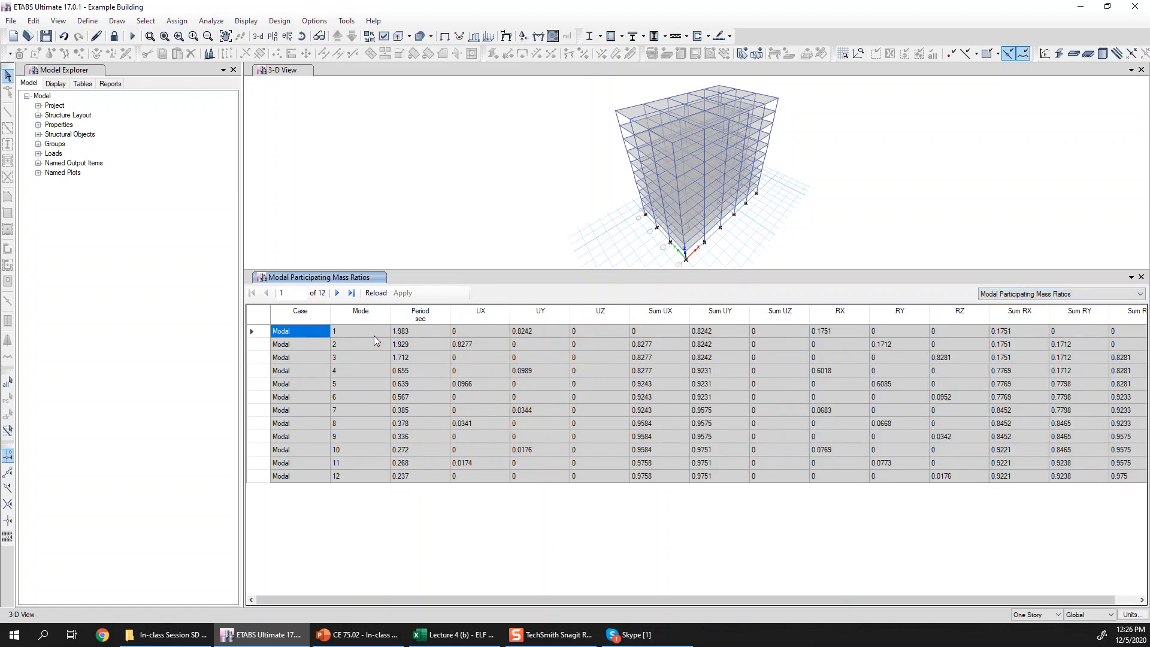
# Examine the mode 1 and mode 2 rows of the Modal Participating Mass Ratios table, including mode 2's UX ratio
pyautogui.click(259, 331)
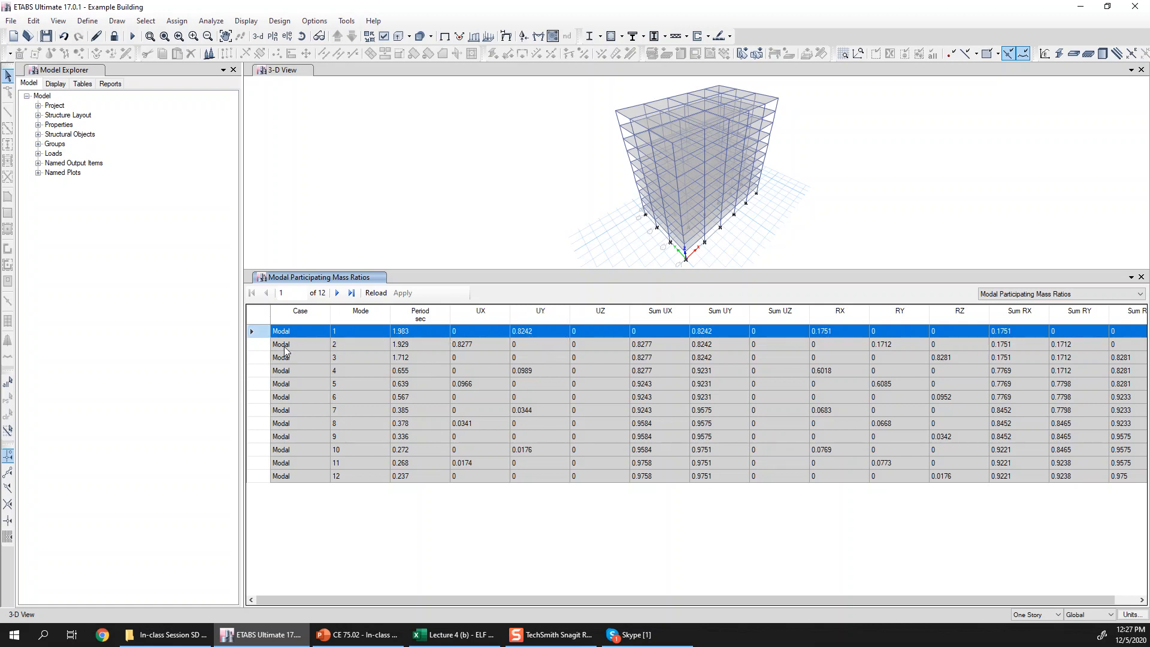
pyautogui.click(487, 346)
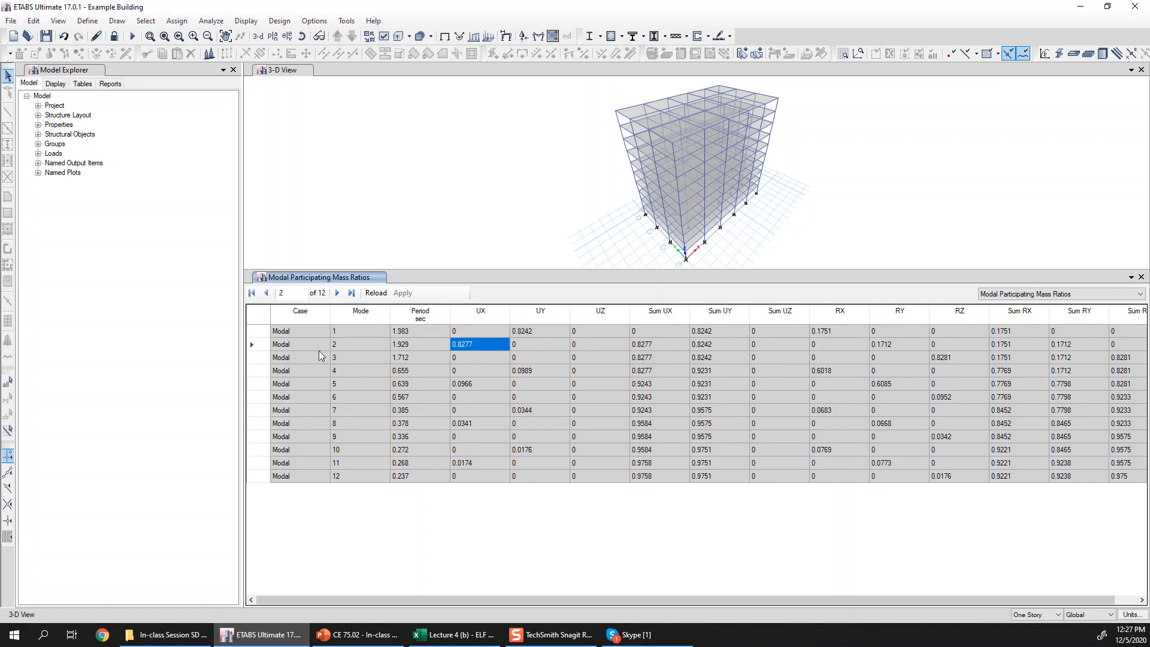
pyautogui.click(266, 346)
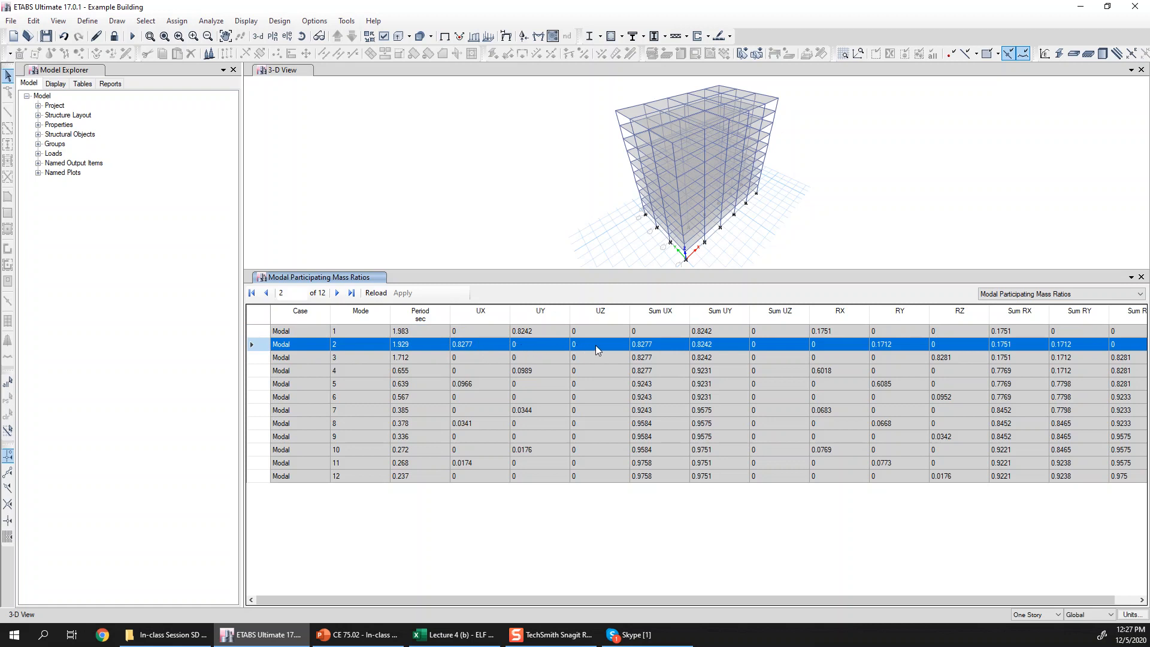
# Examine the UZ, UX, UY and RZ mass ratio columns, and inspect the full mode 3 row
pyautogui.moveTo(600, 333); pyautogui.dragTo(599, 486)
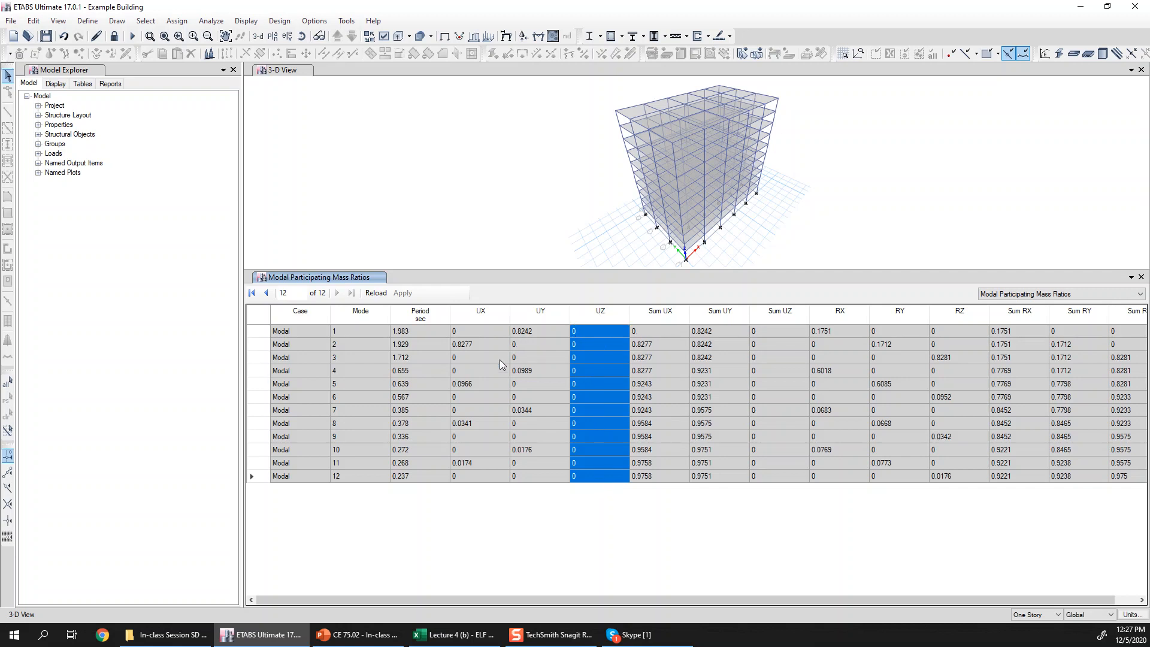
pyautogui.moveTo(483, 331); pyautogui.dragTo(552, 476)
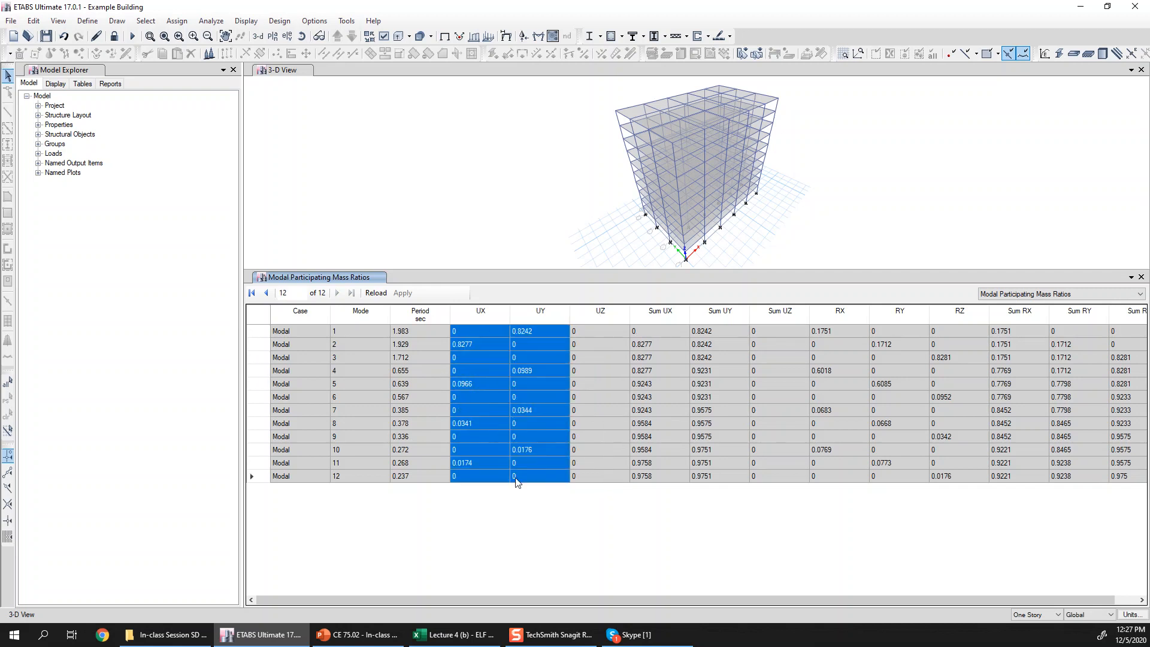
pyautogui.click(491, 451)
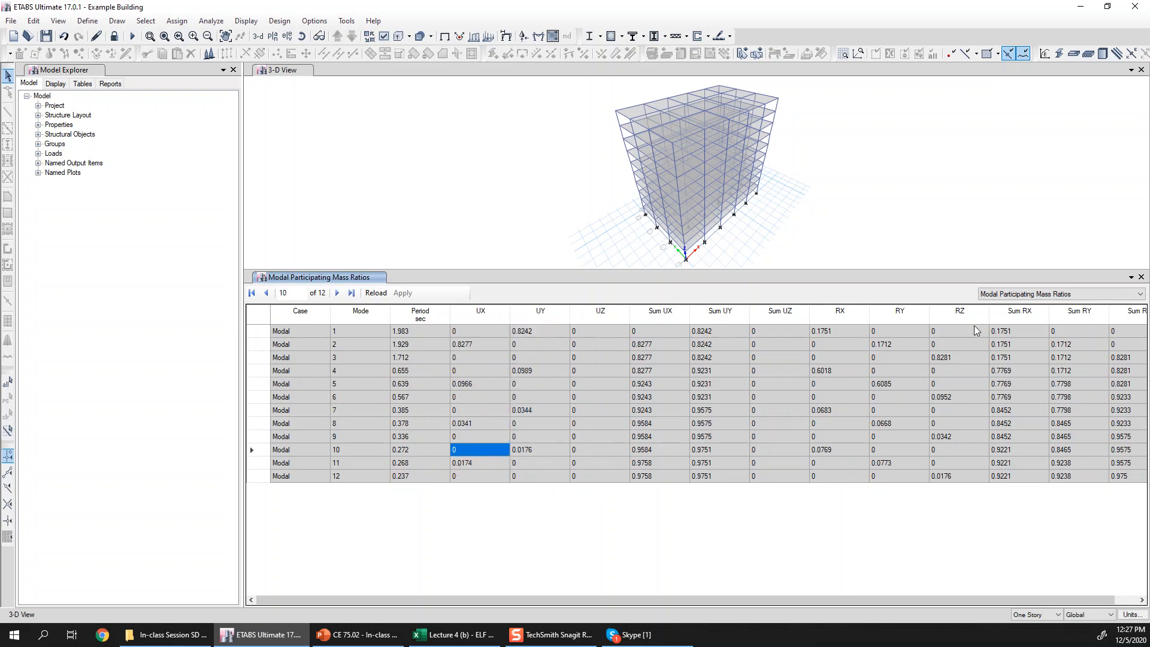
pyautogui.moveTo(976, 332); pyautogui.dragTo(961, 477)
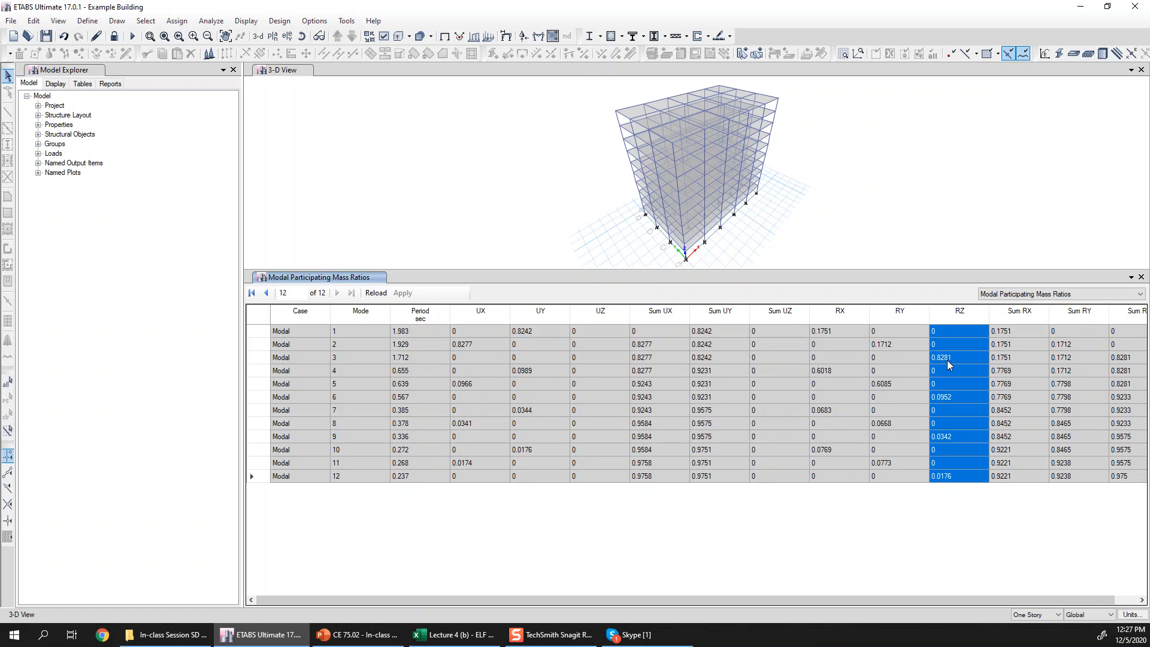
pyautogui.moveTo(293, 358); pyautogui.dragTo(1116, 363)
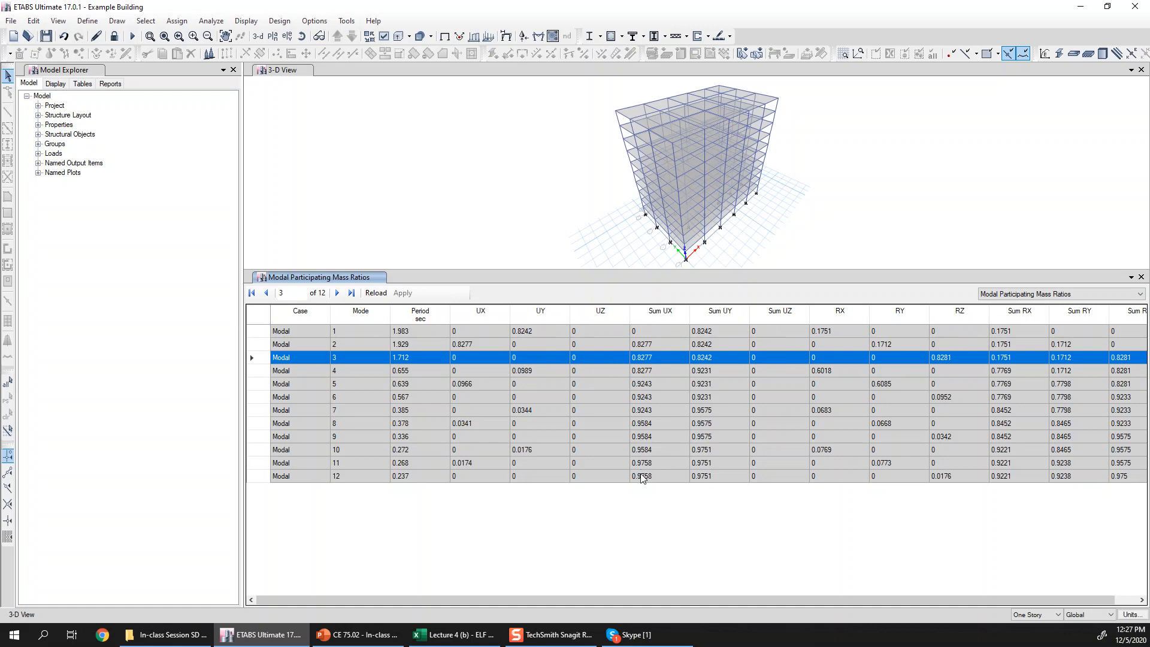
# Examine the cumulative Sum UX column, checking the entries for modes 9, 6 and 5
pyautogui.moveTo(642, 333); pyautogui.dragTo(652, 471)
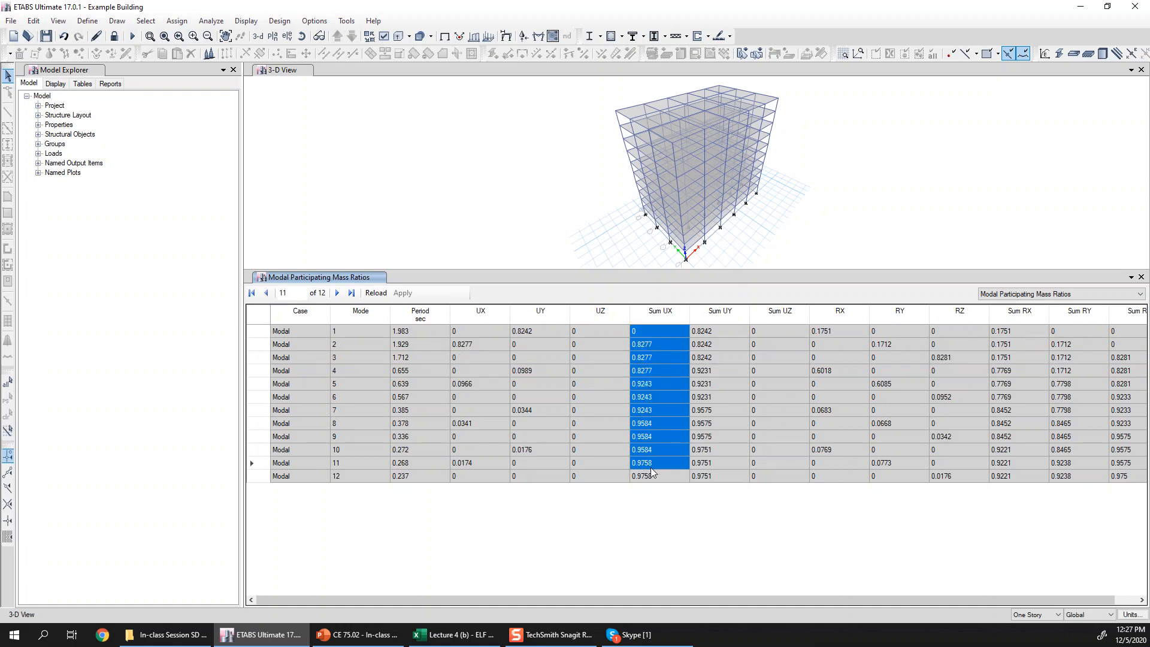
pyautogui.click(652, 438)
pyautogui.moveTo(284, 442); pyautogui.dragTo(581, 437)
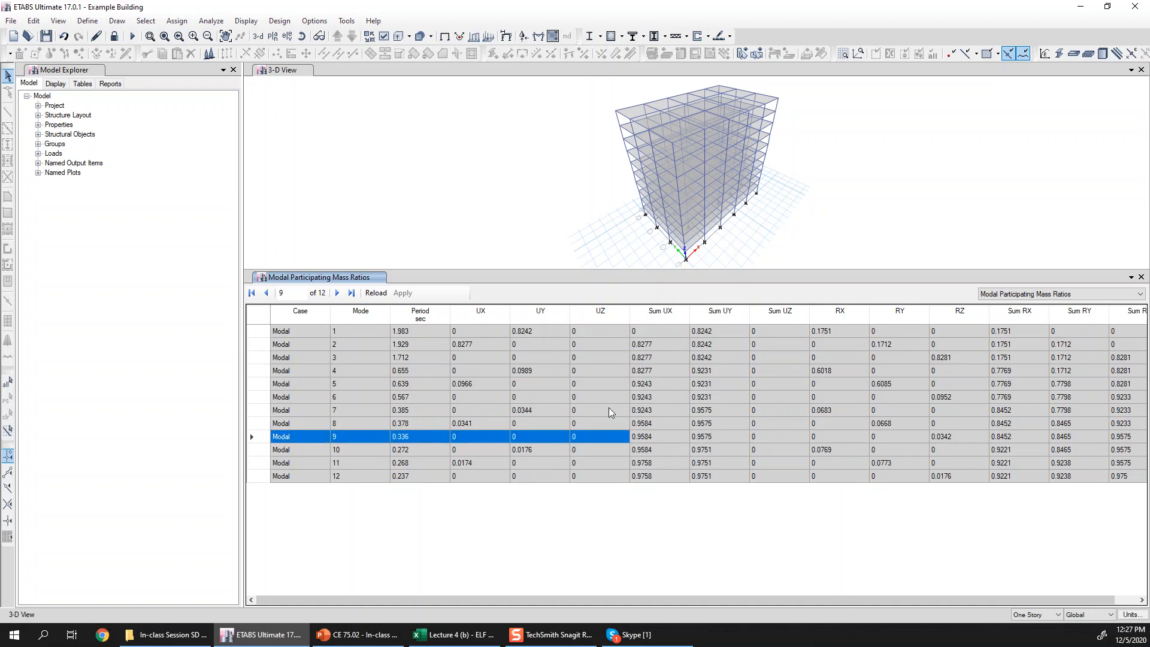
pyautogui.click(642, 397)
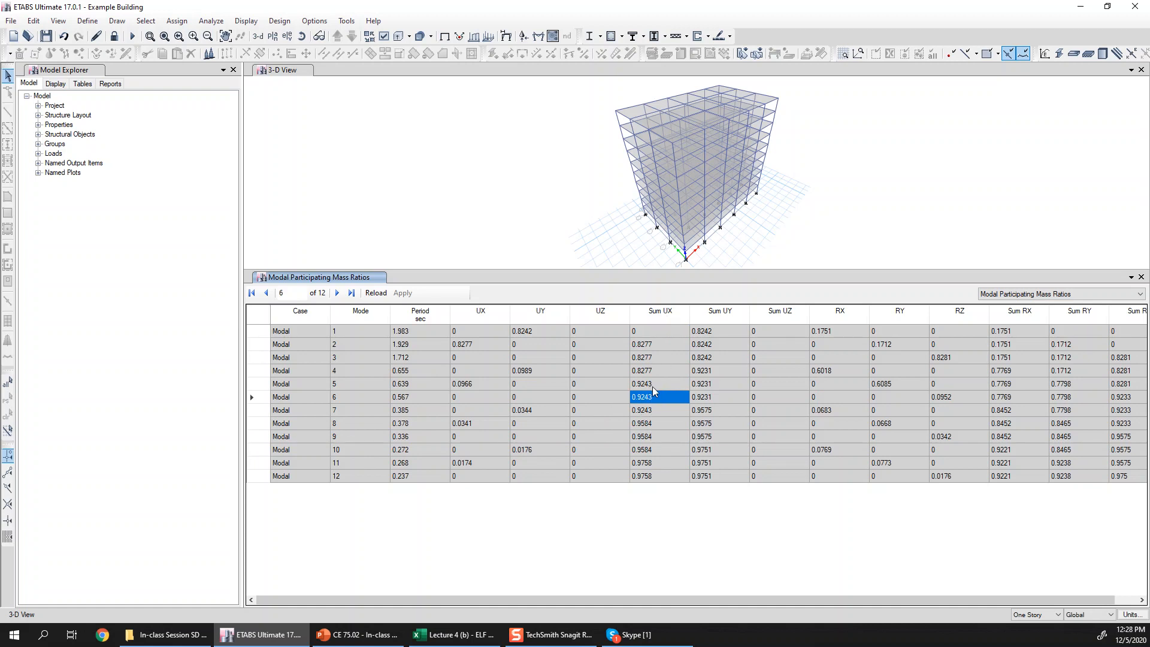
pyautogui.click(652, 385)
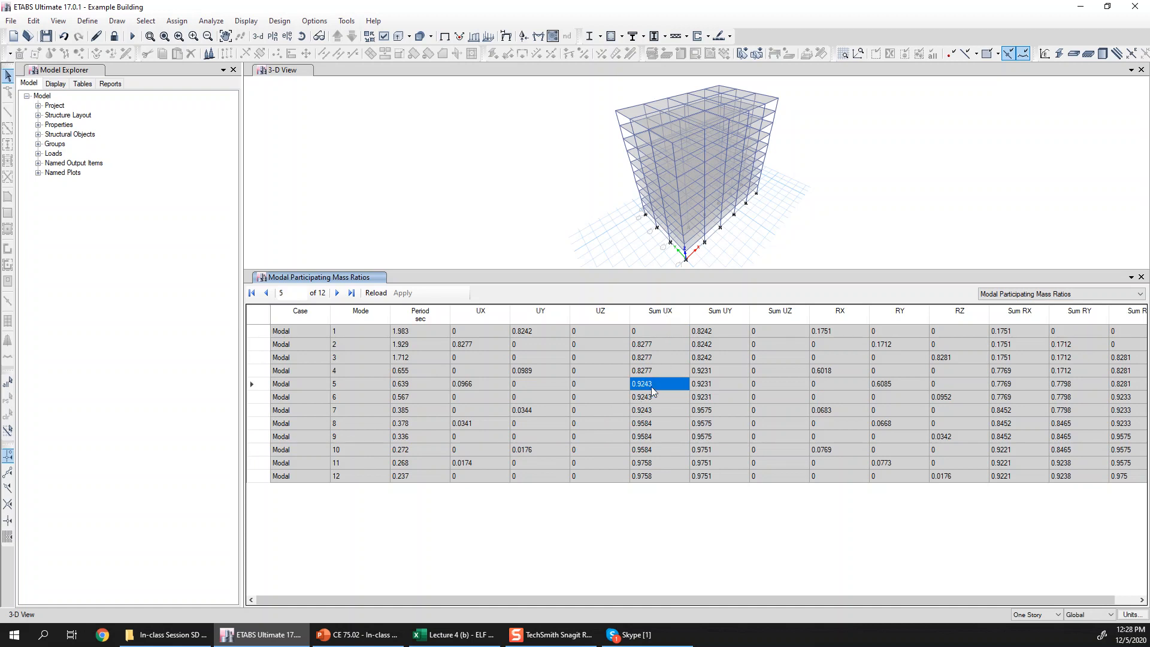
# Examine the mode 5 and 8 rows for X translation and the mode 3, 6 and 9 rows for torsion
pyautogui.click(249, 381)
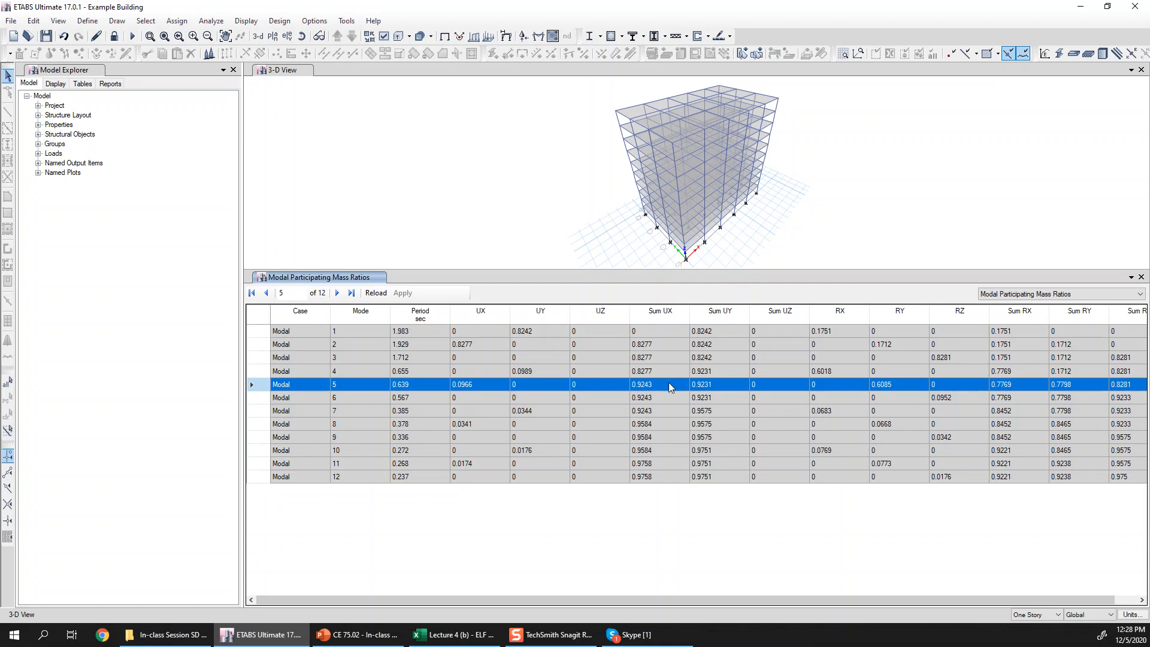
pyautogui.click(470, 423)
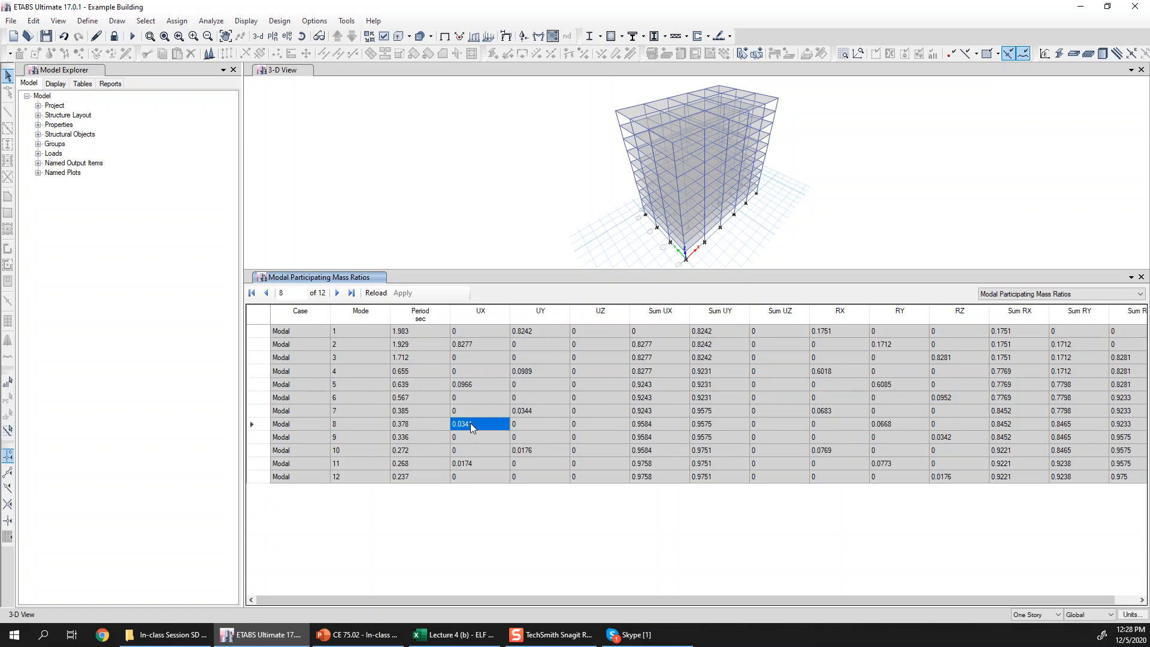
pyautogui.click(263, 426)
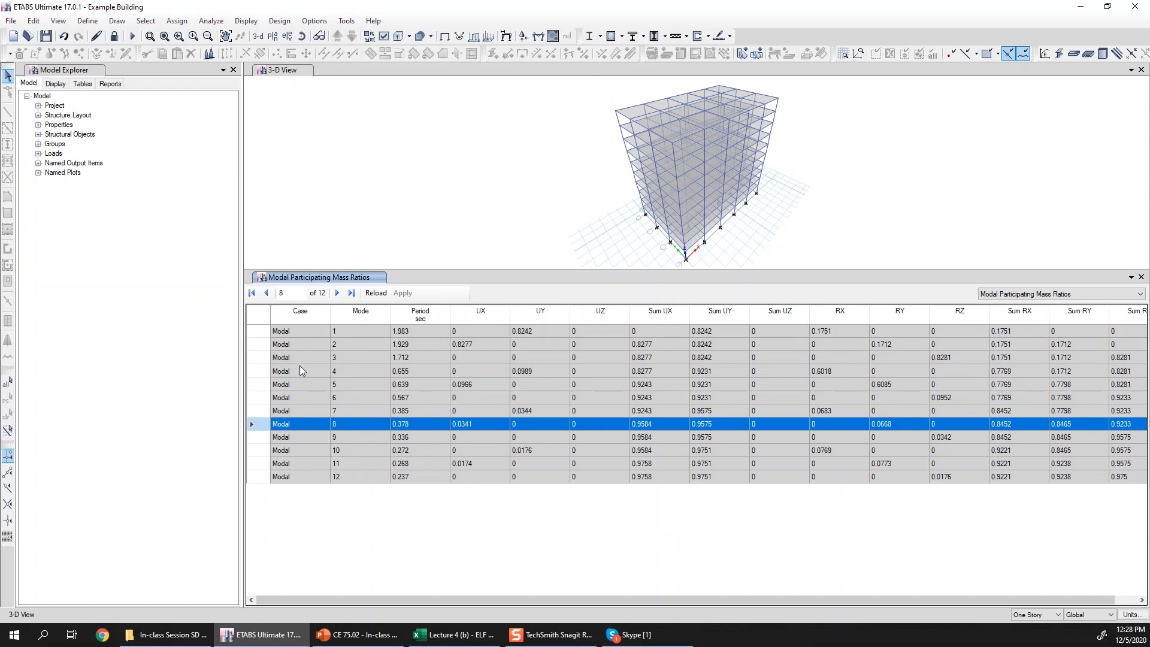
pyautogui.click(250, 356)
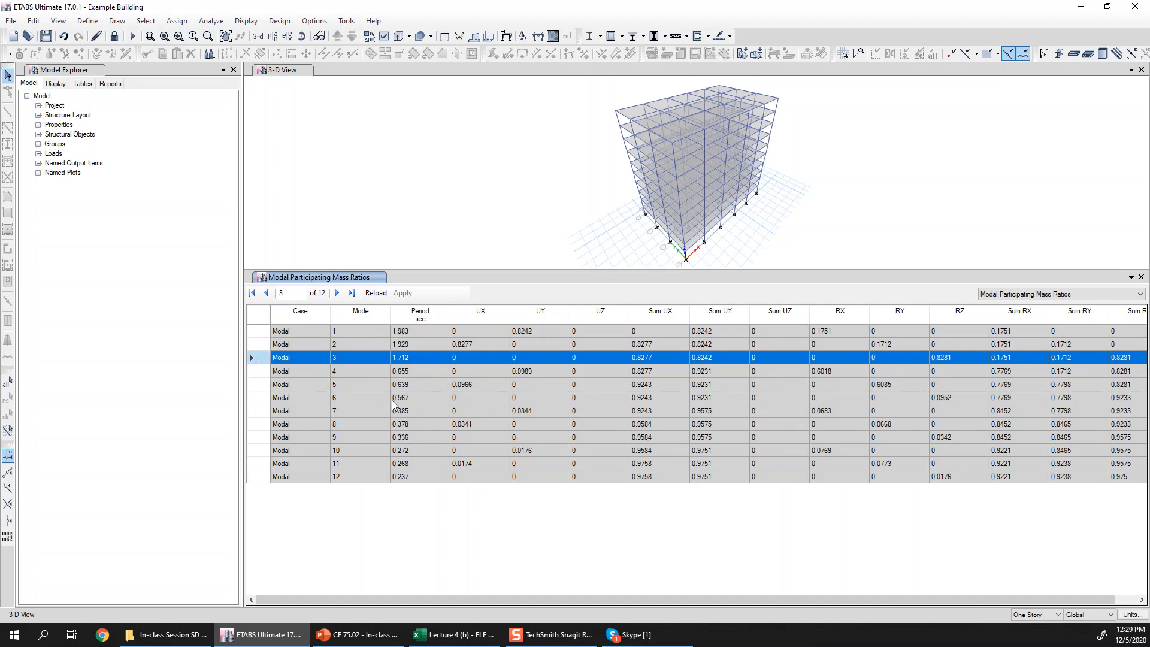
pyautogui.click(265, 398)
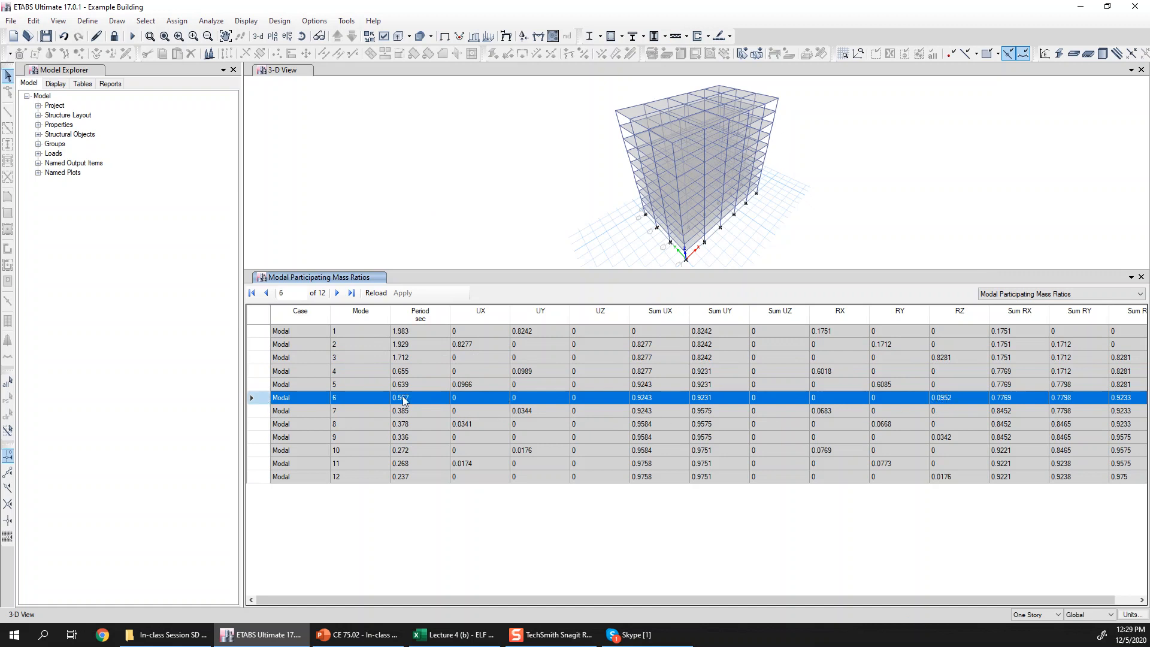
pyautogui.click(250, 436)
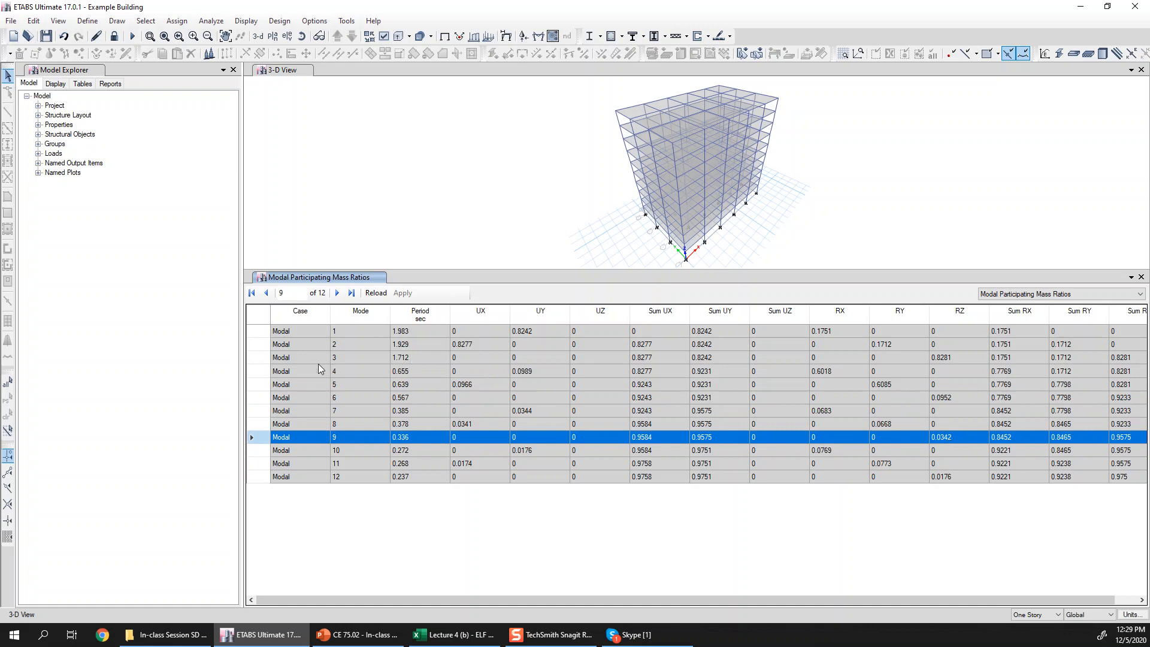
# Examine the UY column and the mode 4, 7 and 10 rows for translation in the Y direction
pyautogui.moveTo(539, 332); pyautogui.dragTo(532, 477)
pyautogui.click(523, 372)
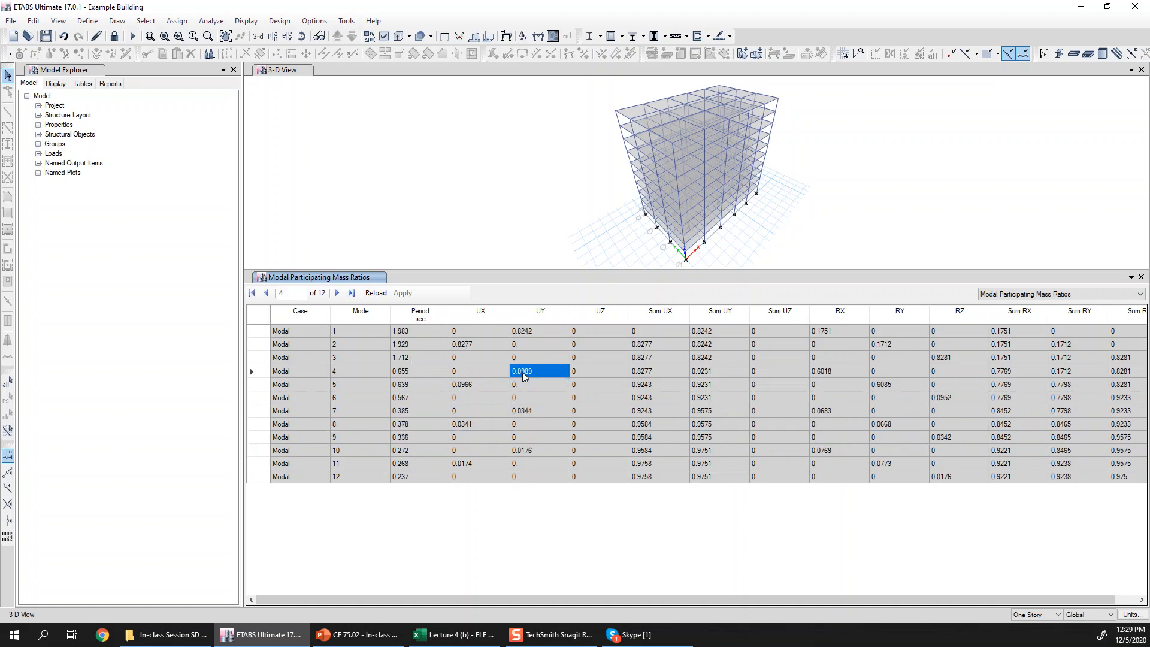
pyautogui.click(262, 374)
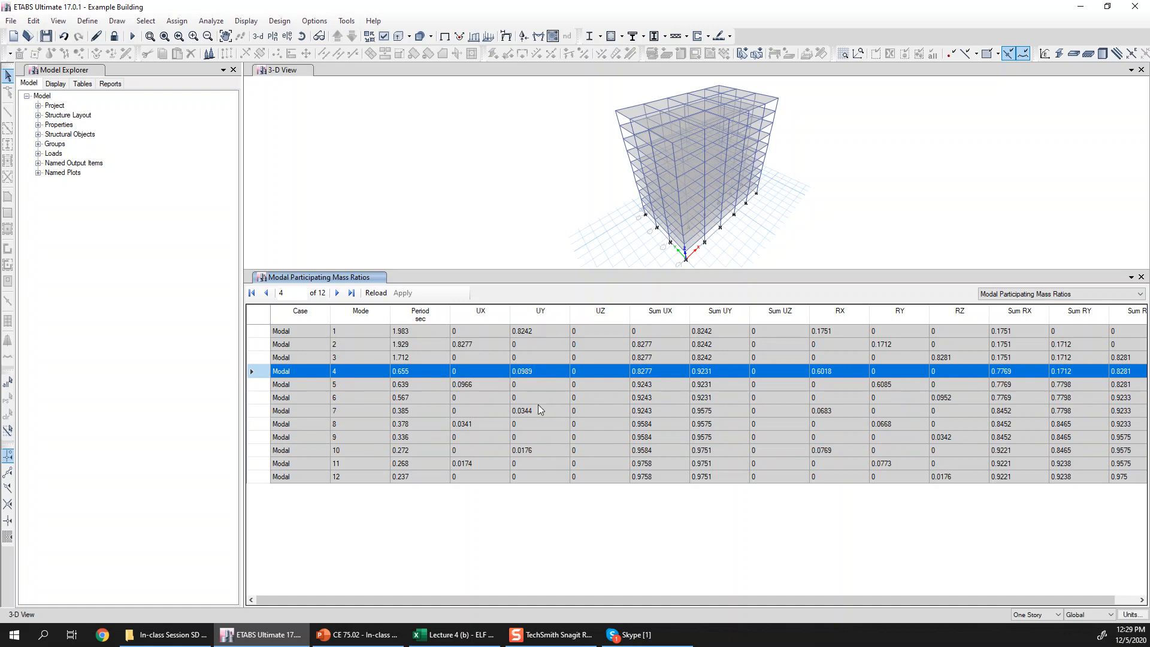
pyautogui.click(250, 411)
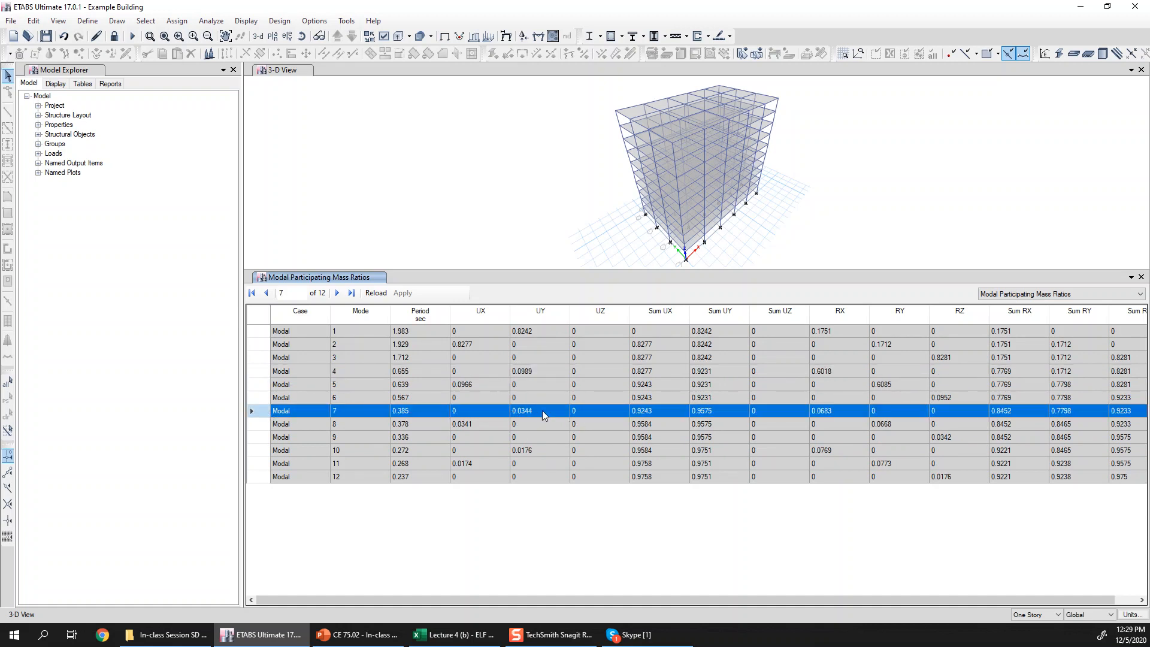
pyautogui.click(260, 450)
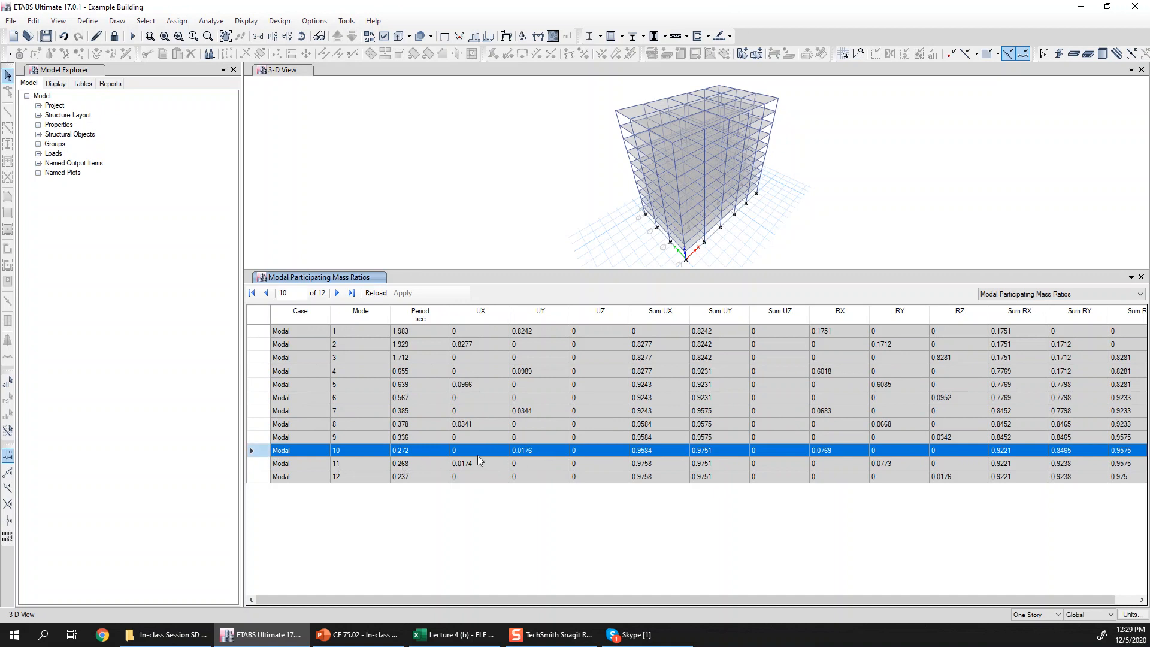
# Examine the mode number column, and compare mode 1's mass ratios in the UX and UY directions
pyautogui.moveTo(340, 477); pyautogui.dragTo(350, 330)
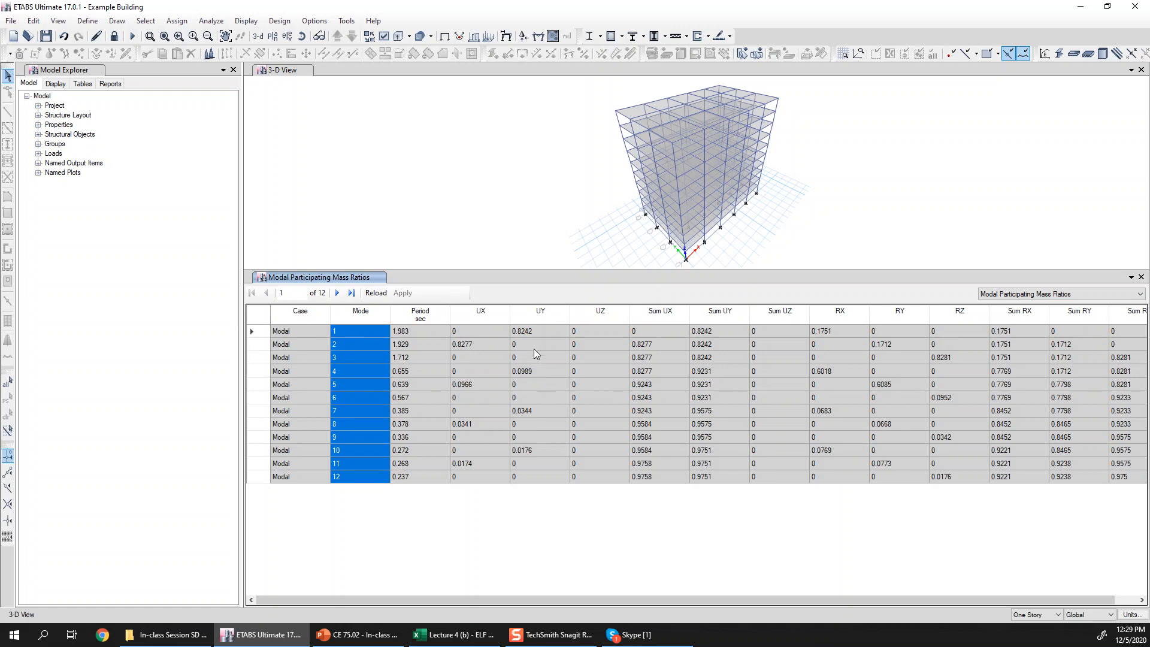
pyautogui.click(513, 397)
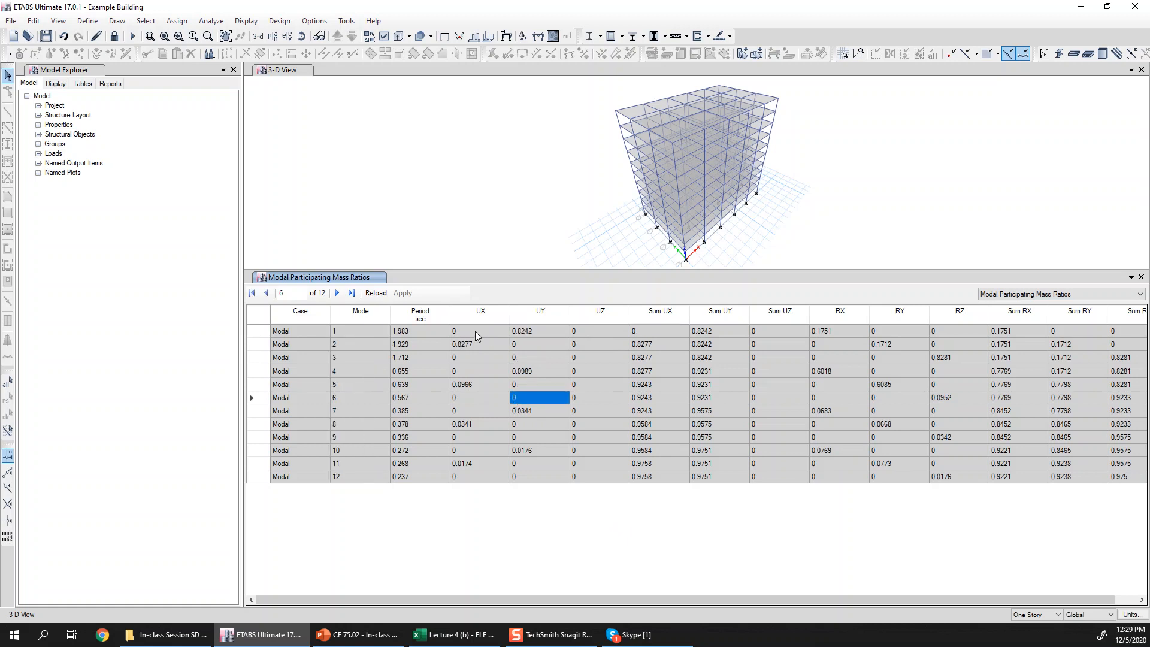
pyautogui.click(535, 331)
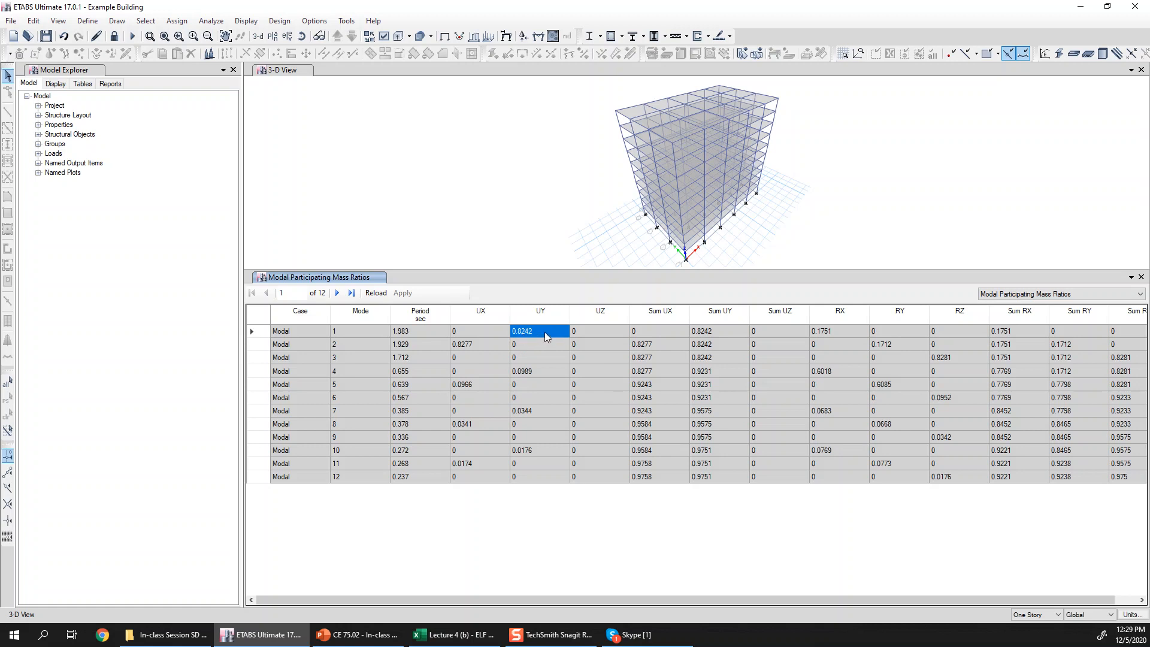
pyautogui.click(492, 332)
pyautogui.click(511, 329)
pyautogui.click(528, 331)
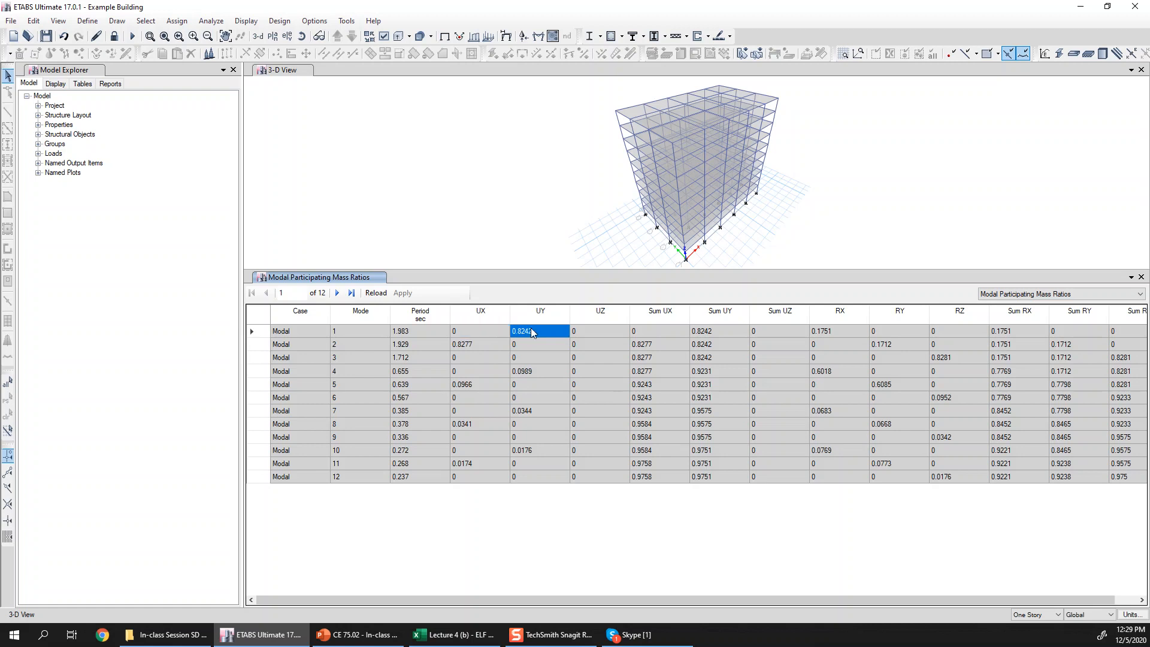
pyautogui.click(486, 332)
# Compare mode 2's UX and UY mass ratios, and examine the UX column across all modes
pyautogui.moveTo(282, 345); pyautogui.dragTo(554, 340)
pyautogui.click(552, 341)
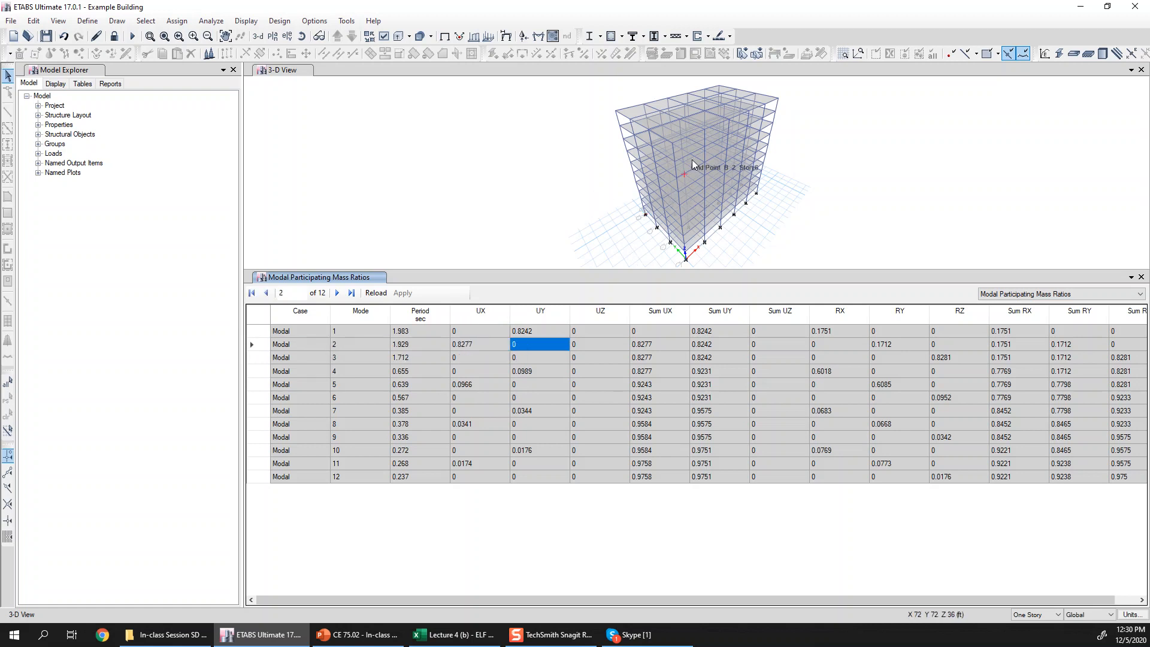
pyautogui.click(494, 347)
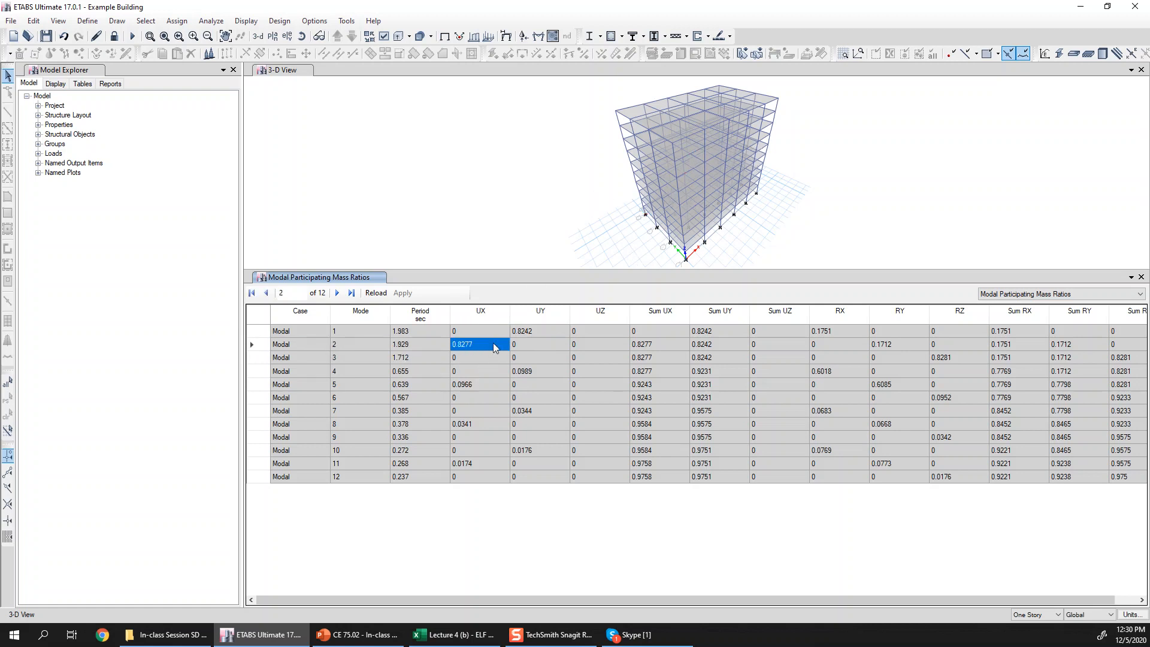
pyautogui.click(542, 346)
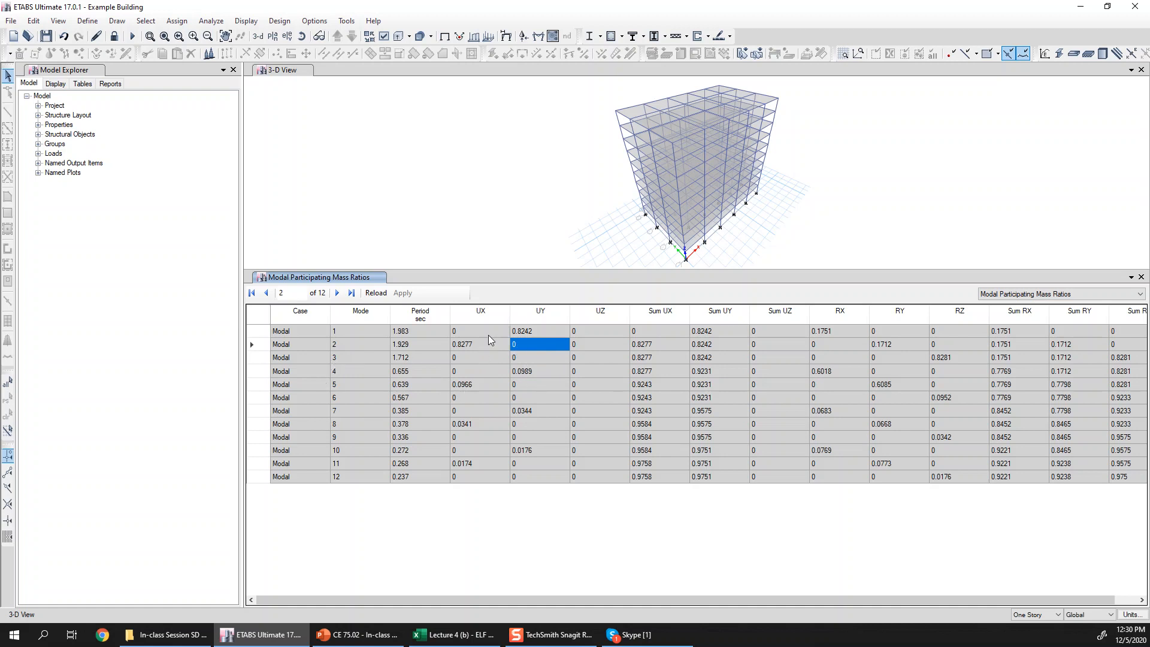
pyautogui.moveTo(474, 331); pyautogui.dragTo(467, 488)
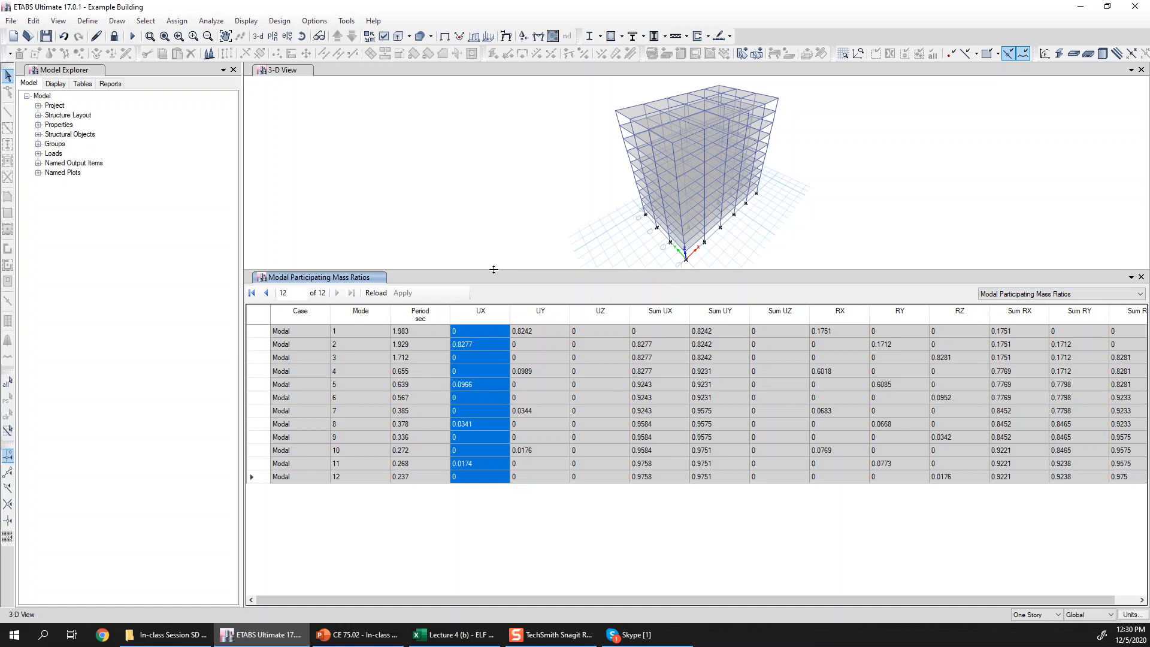
pyautogui.click(1052, 294)
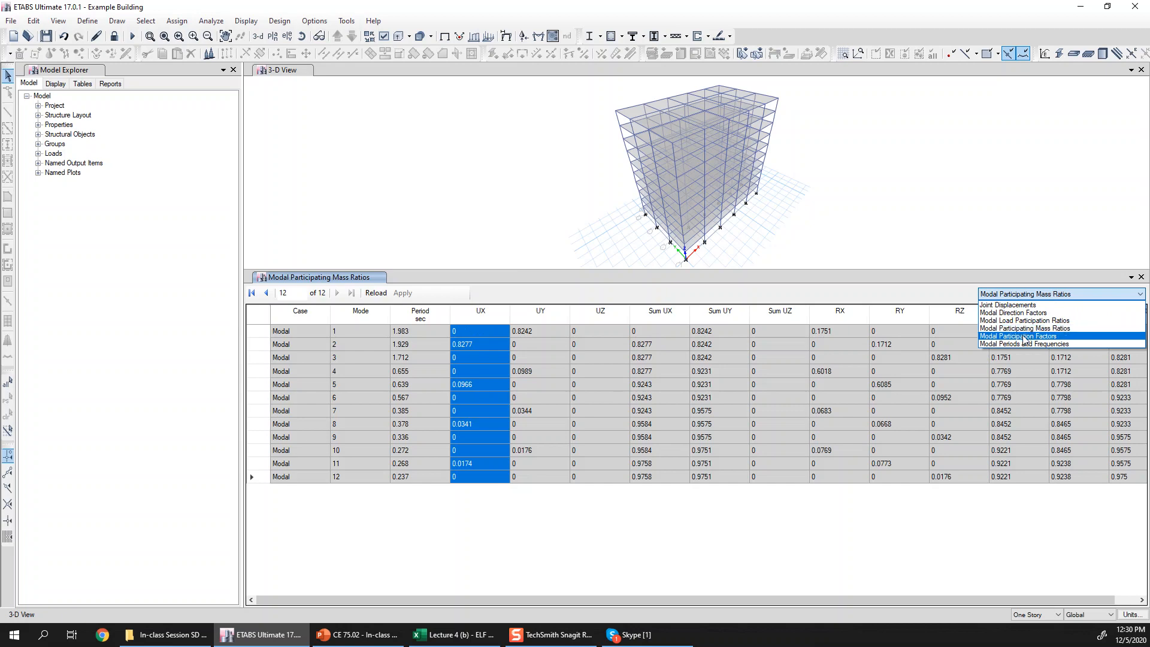
pyautogui.click(819, 274)
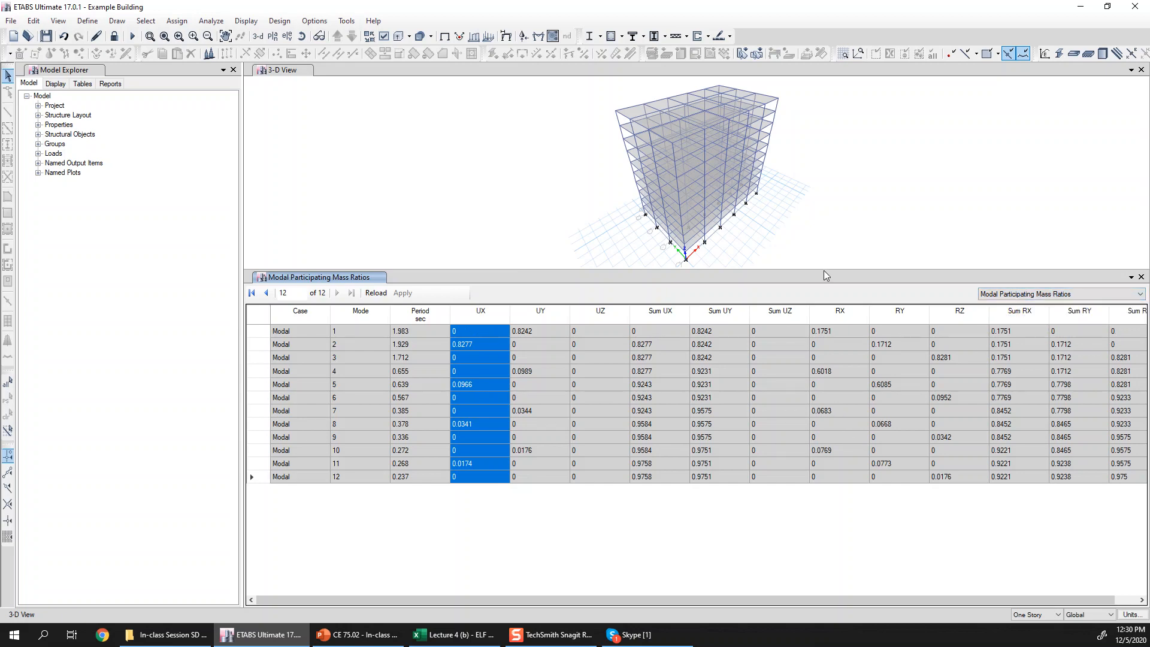
# Display the deformed shape for mode number 1 of the Modal case in an enlarged 3-D view and start its animation
pyautogui.moveTo(825, 268); pyautogui.dragTo(804, 429)
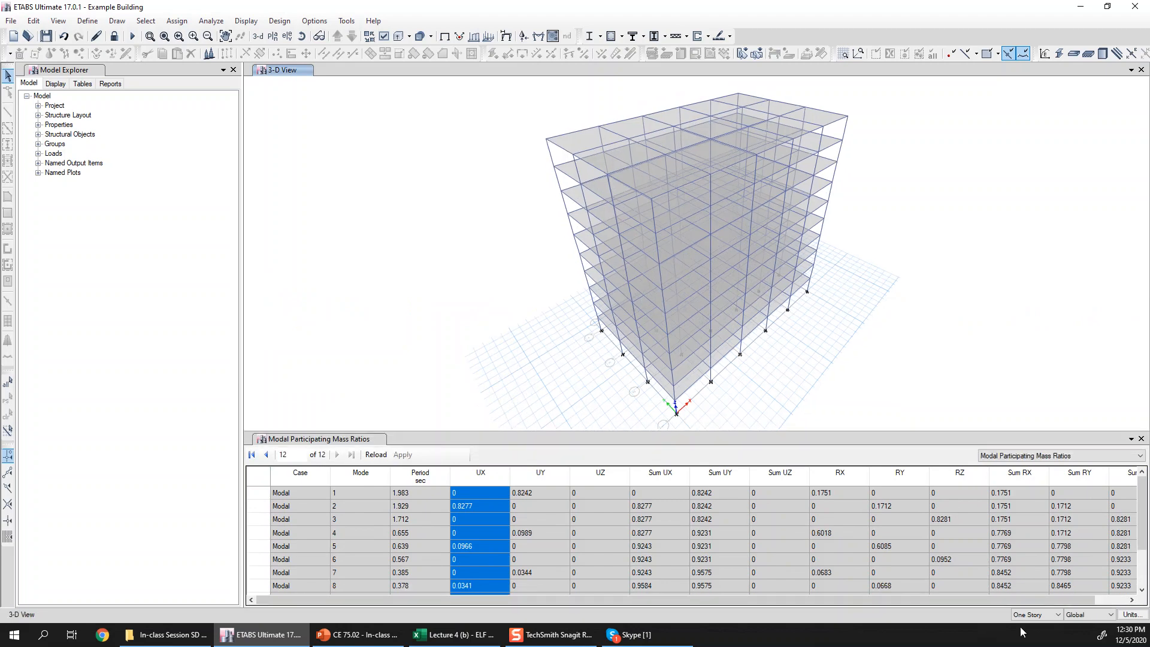
pyautogui.click(524, 37)
pyautogui.moveTo(659, 168); pyautogui.dragTo(273, 80)
pyautogui.click(360, 117)
pyautogui.click(352, 402)
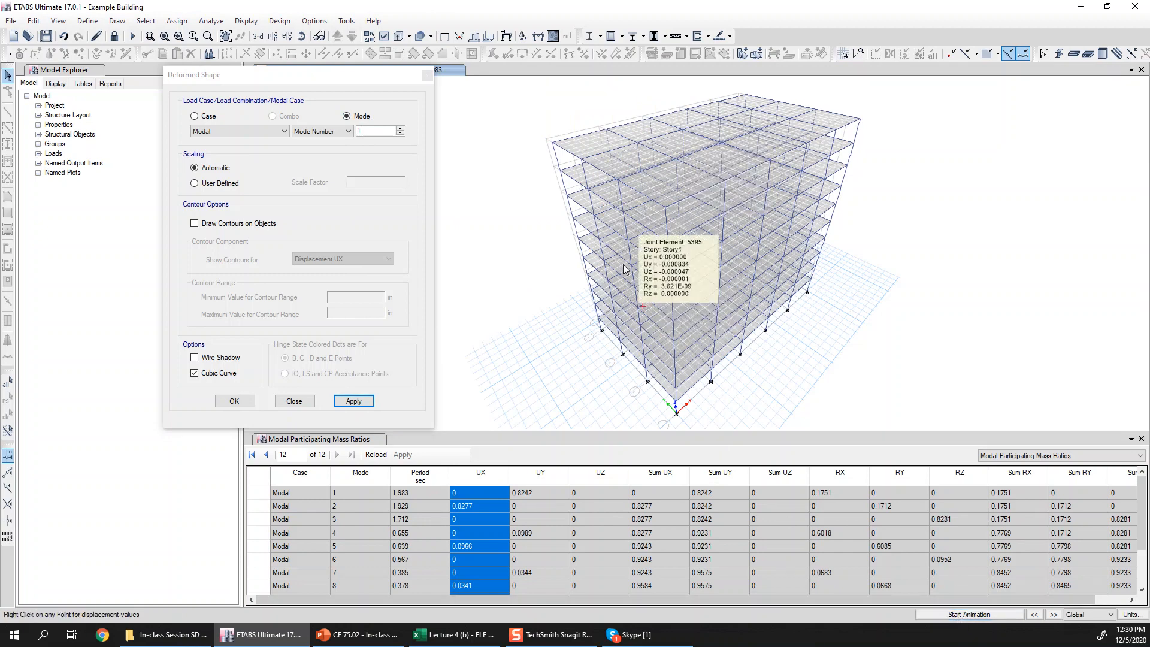
pyautogui.click(969, 614)
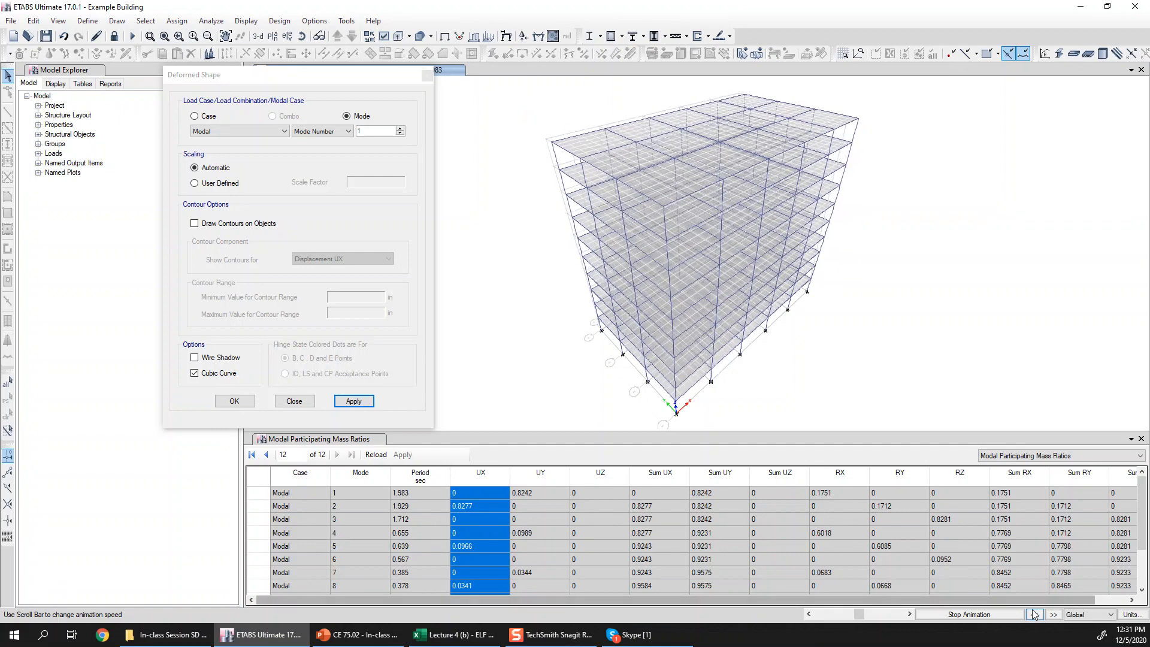
# Advance the 3-D deformed shape view through mode 2 and mode 3 of the Modal case and animate each
pyautogui.click(1059, 616)
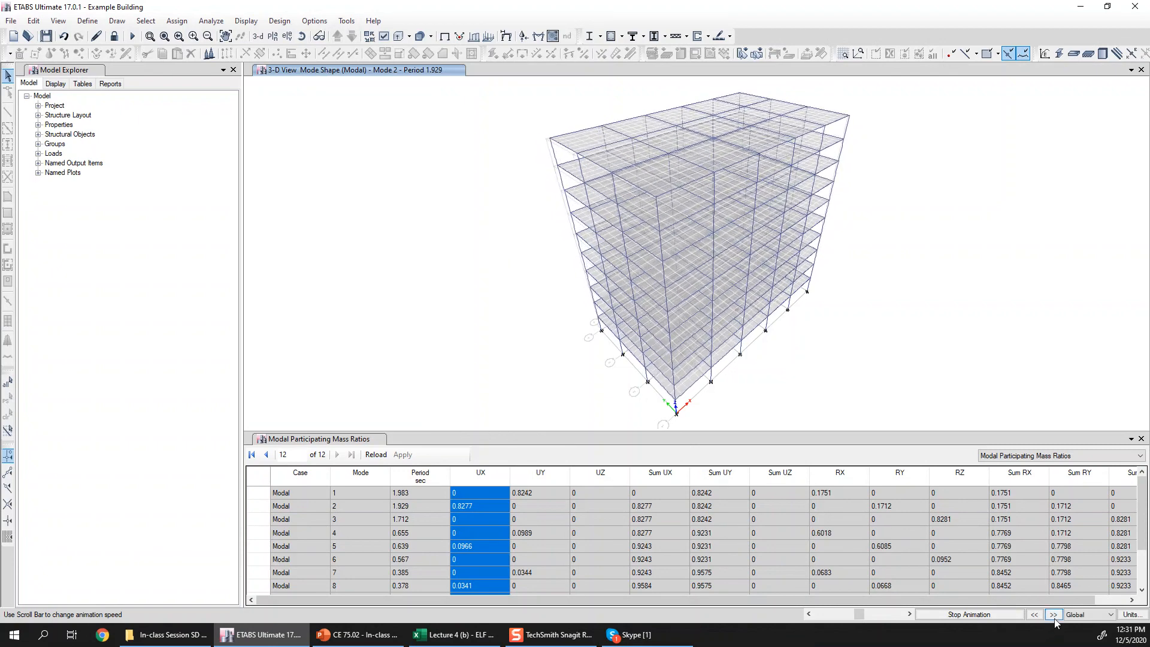
pyautogui.click(971, 615)
pyautogui.click(1053, 615)
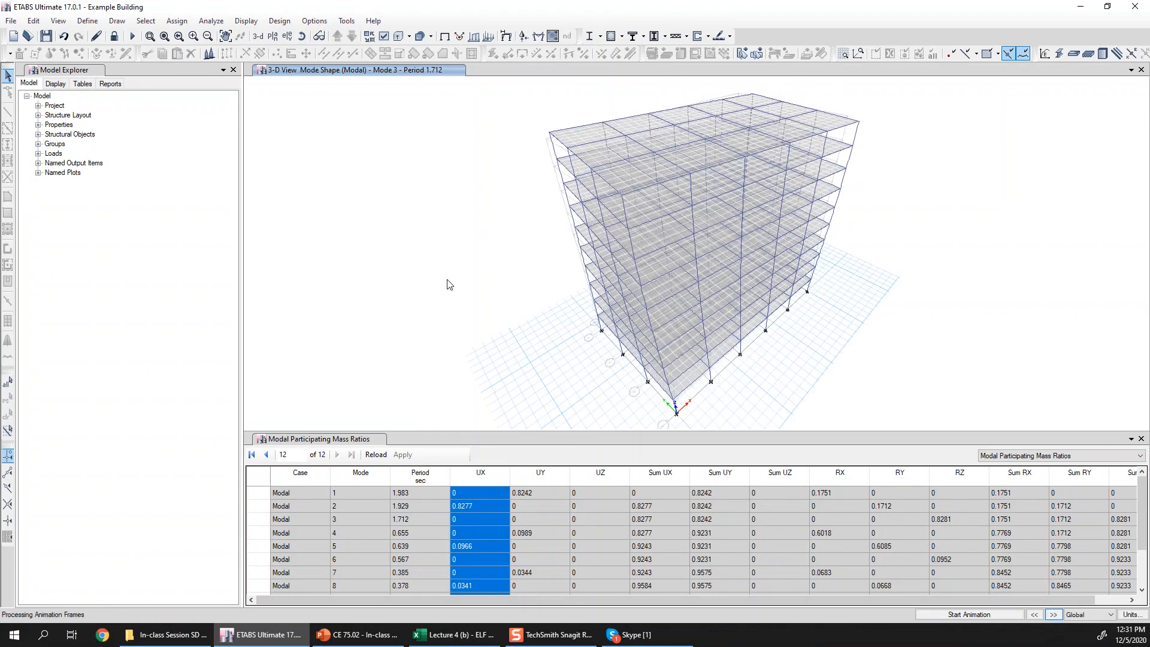
pyautogui.click(986, 614)
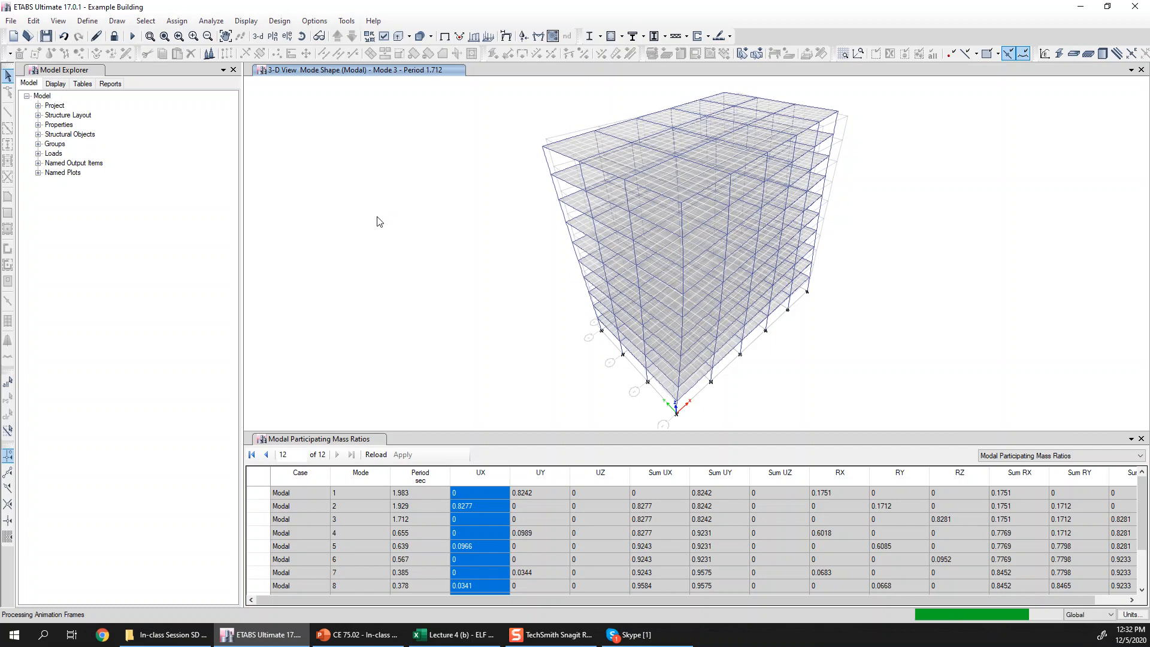
pyautogui.click(946, 614)
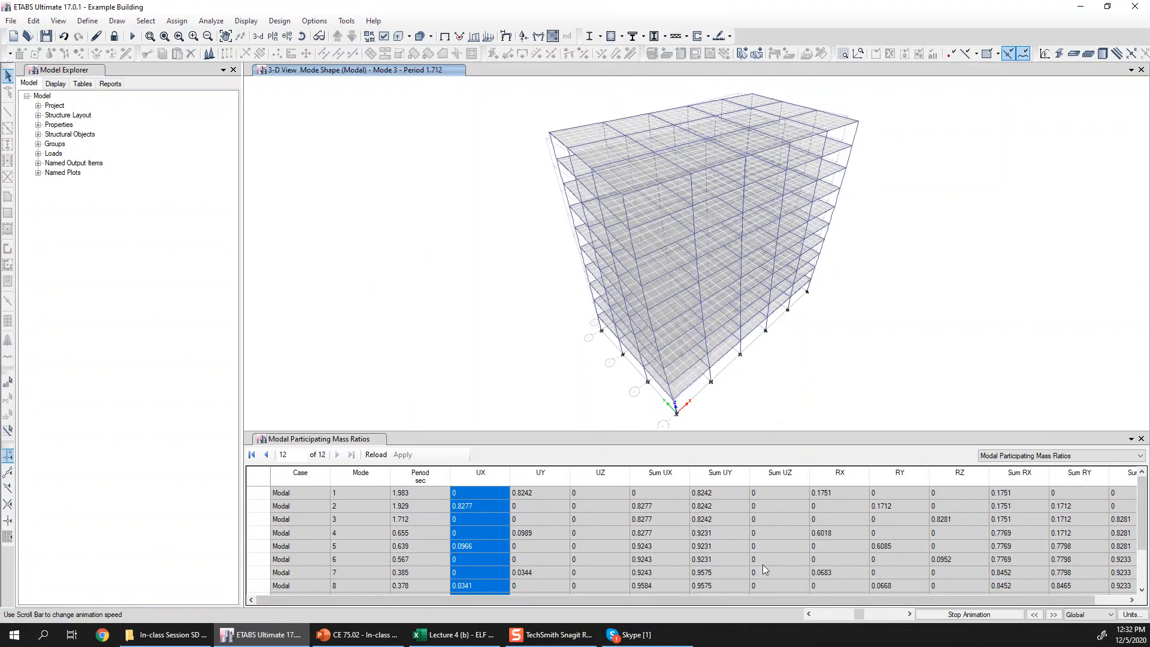
# Close the Modal Participating Mass Ratios table and open the story response plots for the building
pyautogui.click(785, 559)
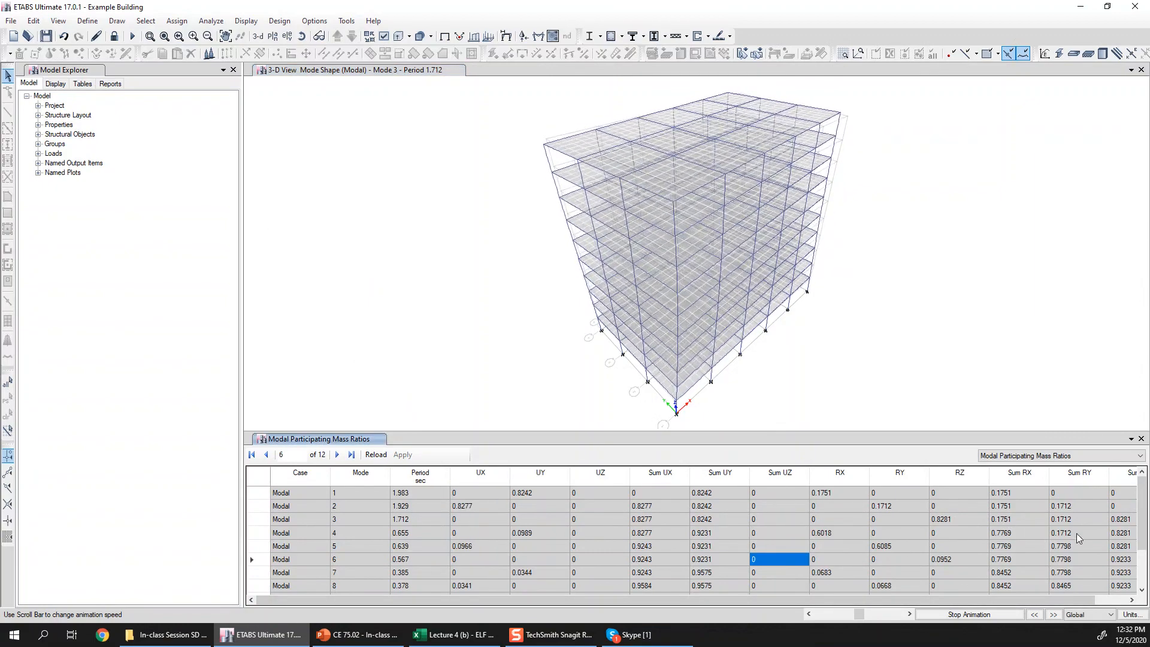
pyautogui.click(1141, 439)
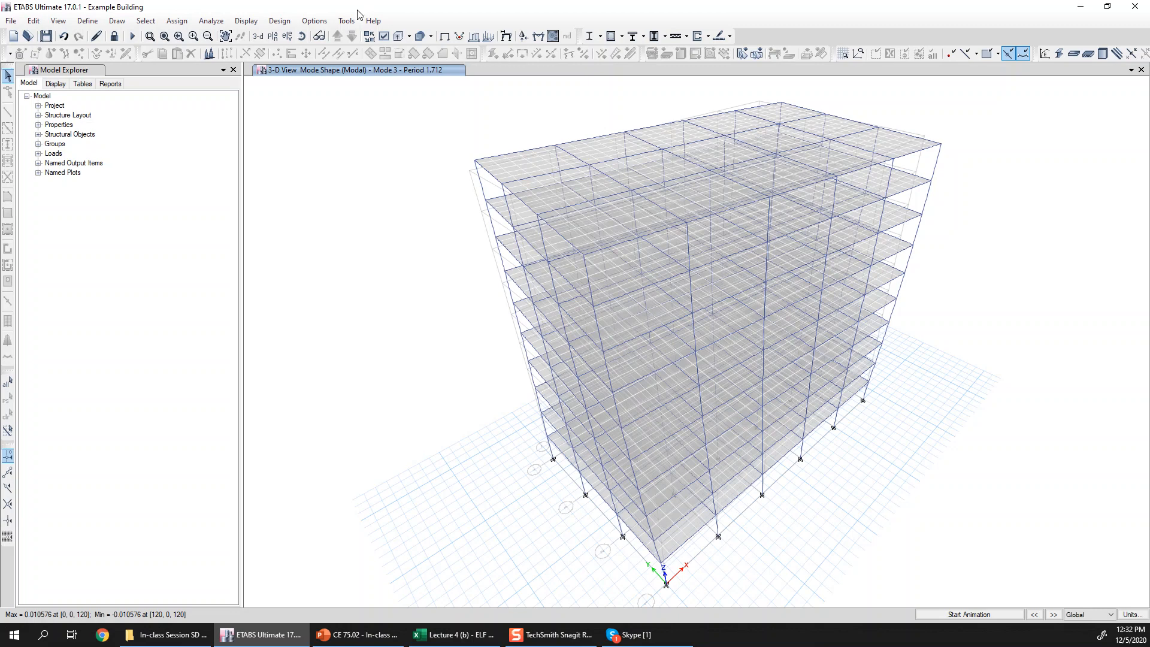
pyautogui.click(246, 22)
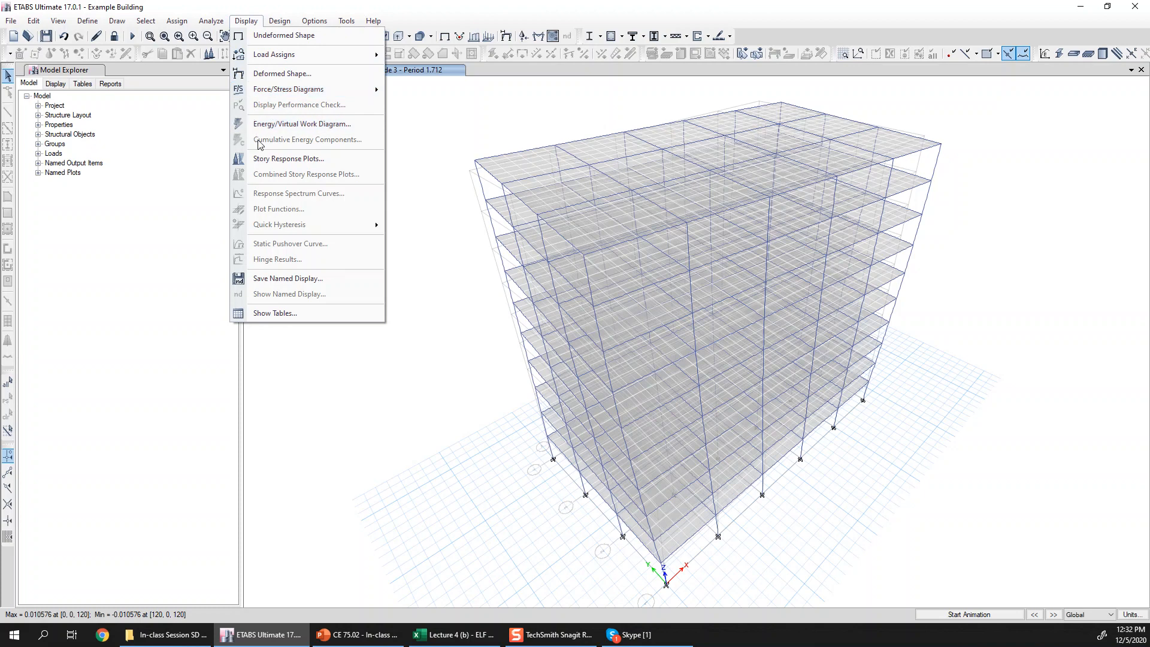
pyautogui.click(313, 160)
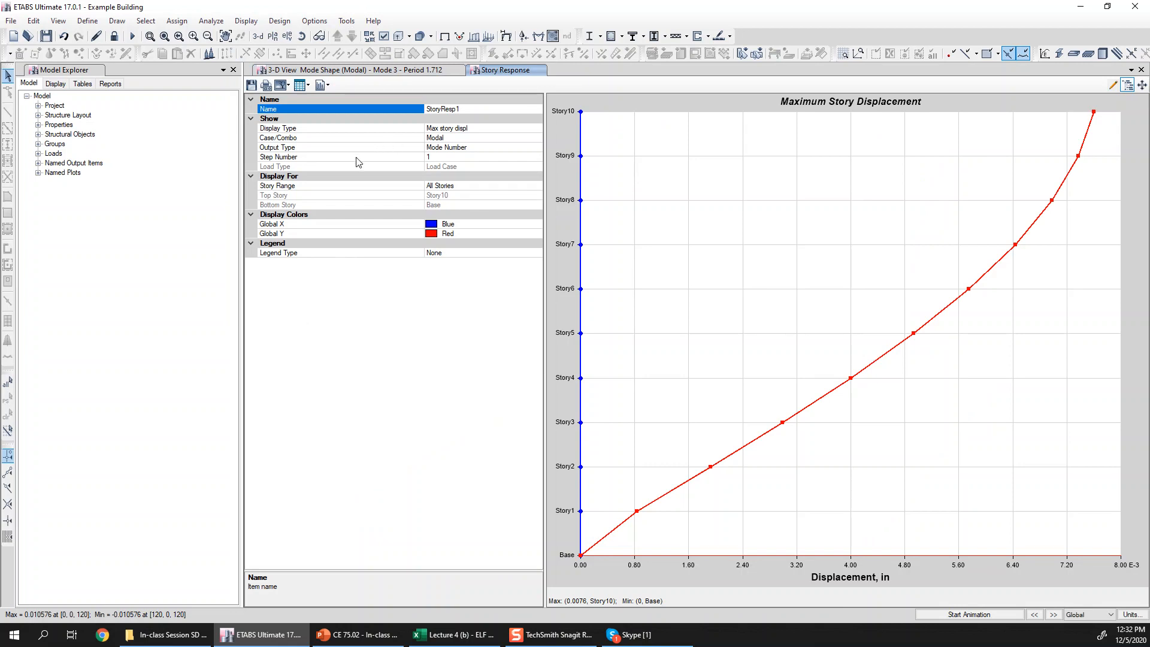
# Set the story response plot's display type to Diaph CM displ
pyautogui.click(469, 129)
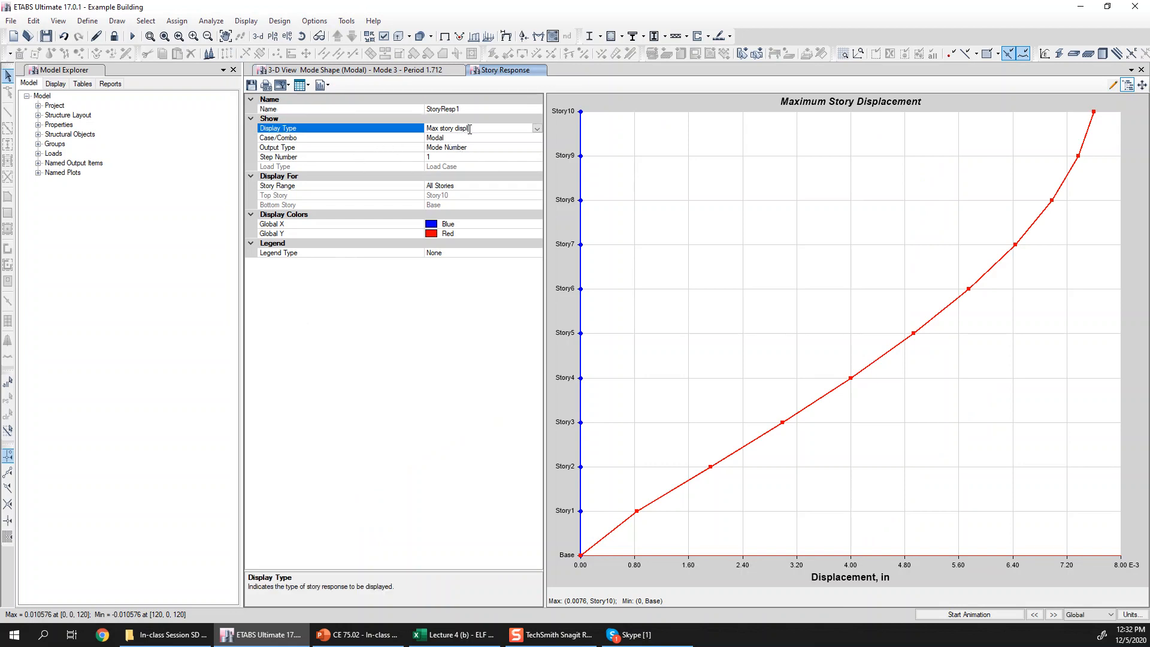
pyautogui.click(538, 130)
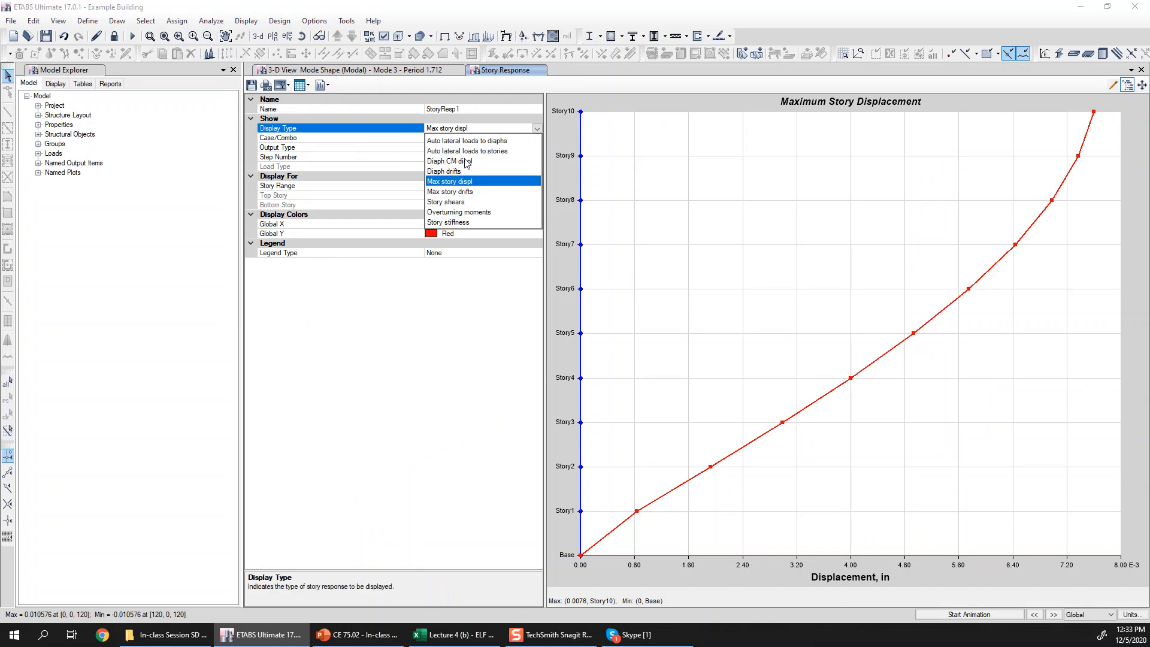
pyautogui.click(498, 162)
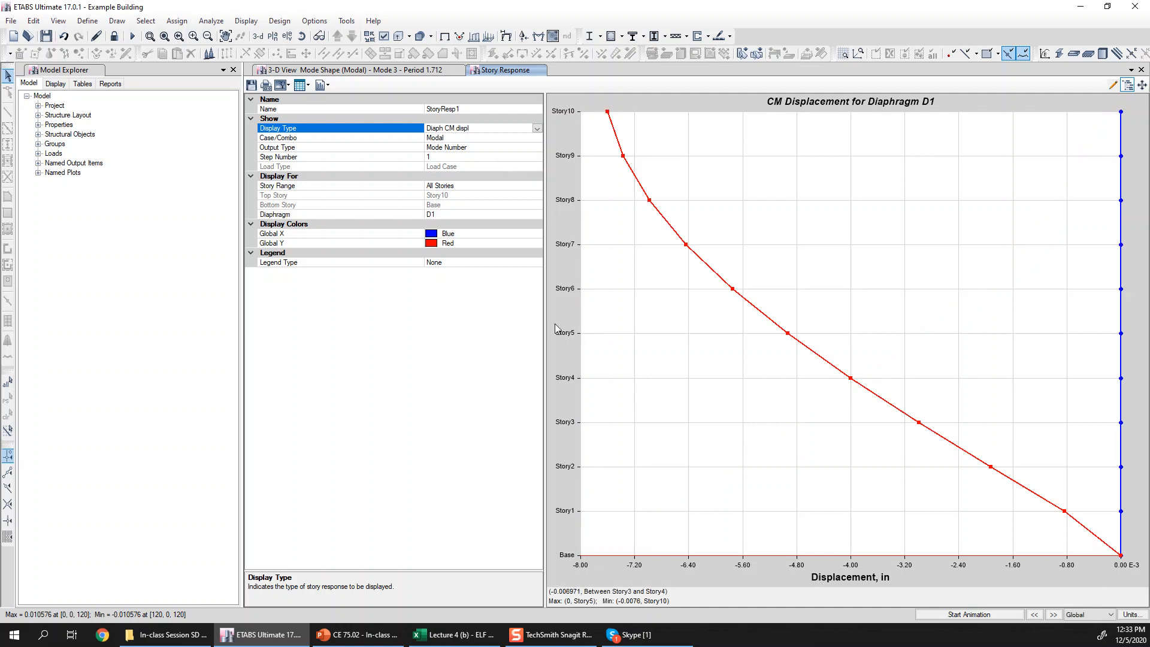
# Review the plot's case, output type and step number settings, and the display colors for Global X and Global Y
pyautogui.click(452, 141)
pyautogui.click(536, 138)
pyautogui.click(537, 138)
pyautogui.click(450, 148)
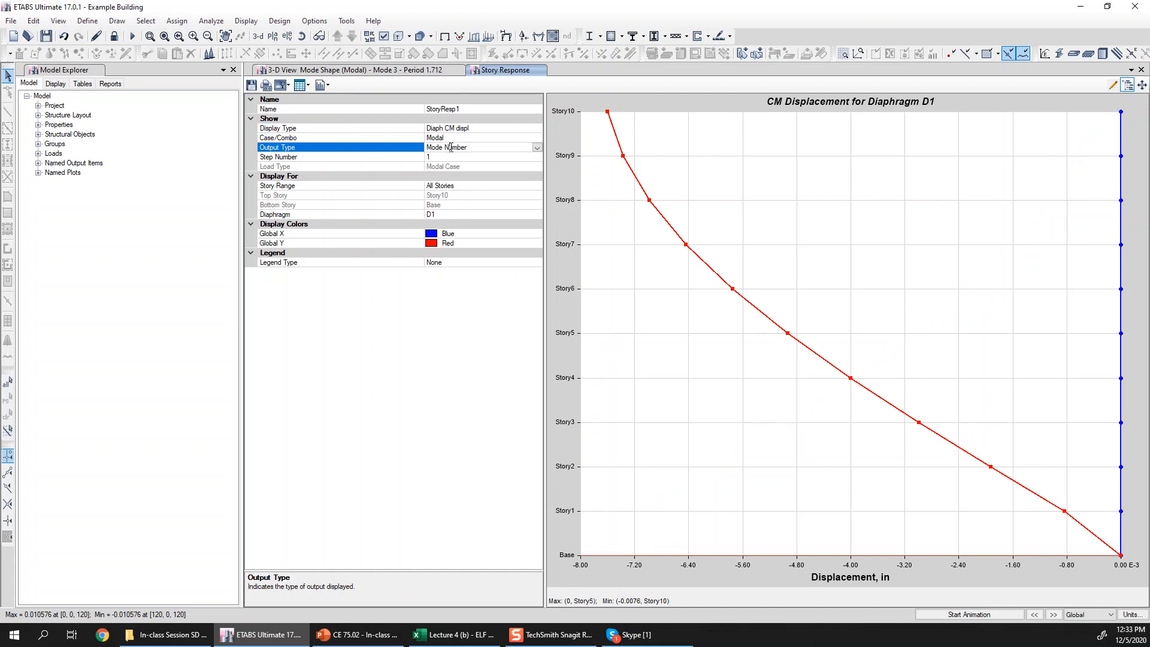
pyautogui.click(435, 156)
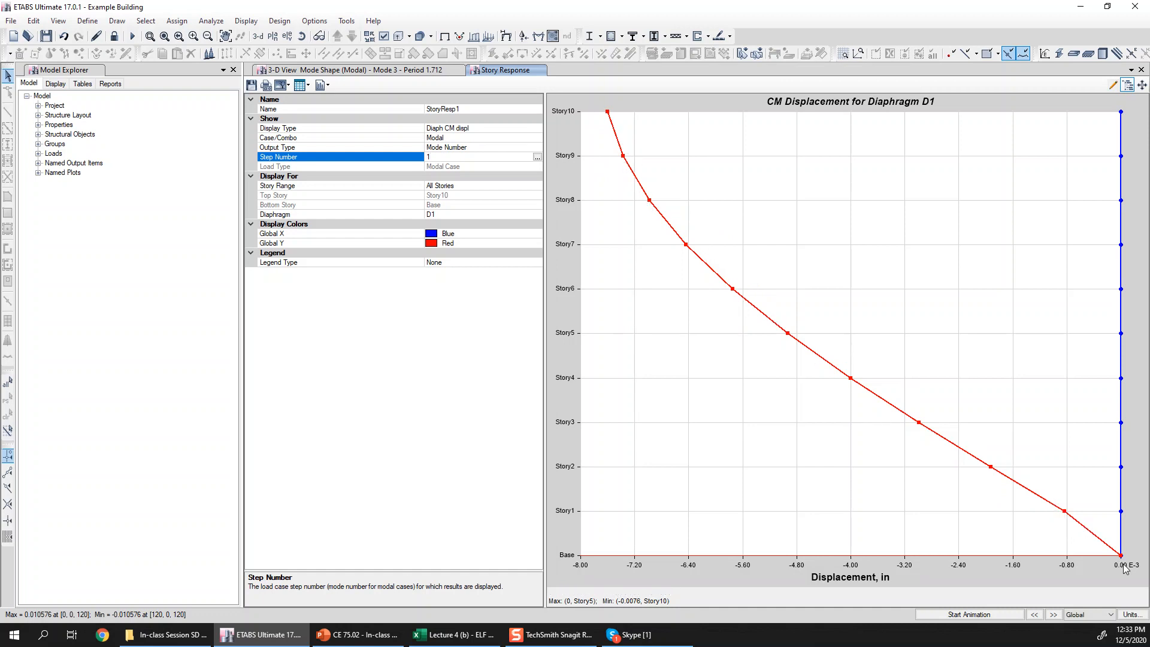
pyautogui.click(274, 243)
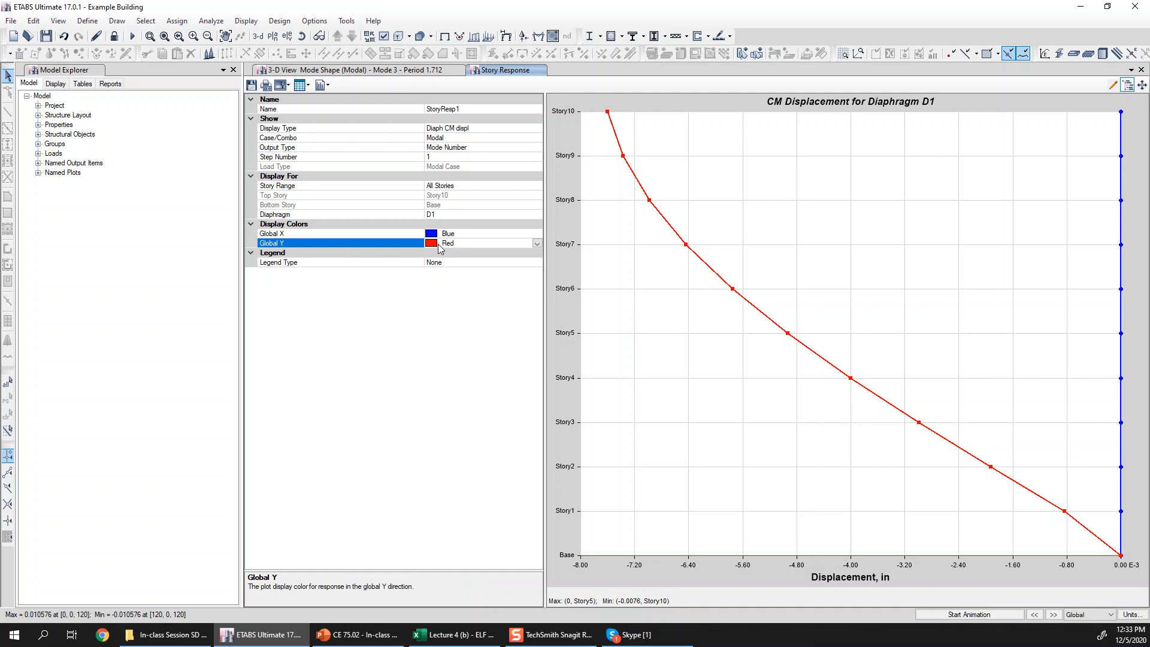
pyautogui.click(371, 233)
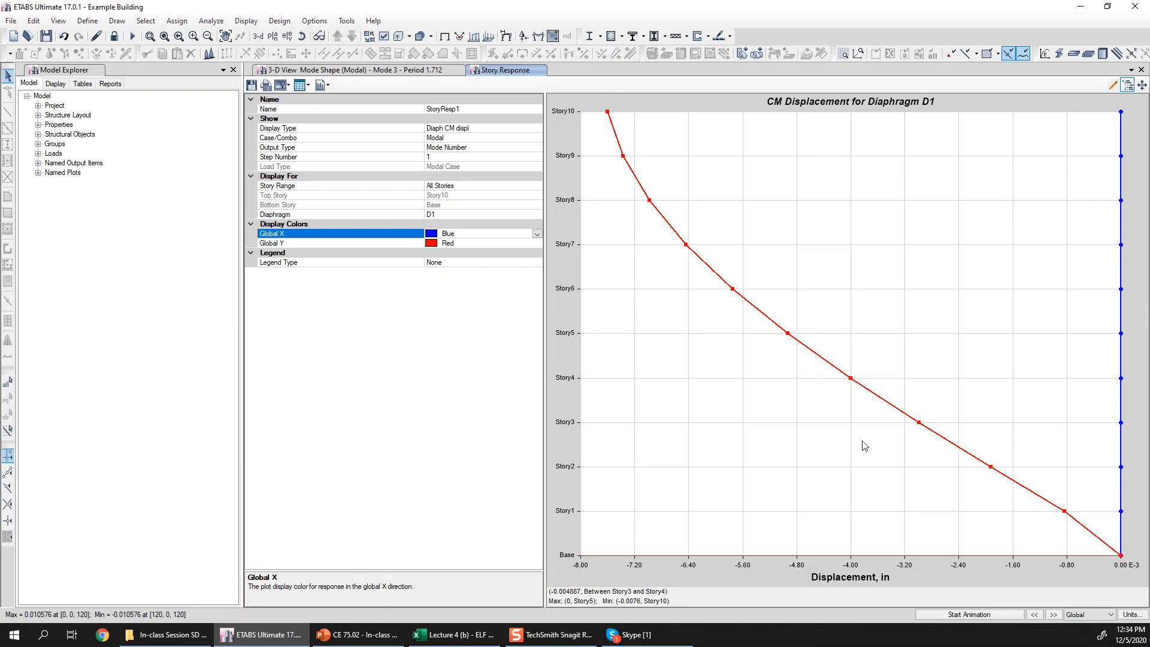
# Show the mode 1 story response values as a table, examine the story and Y-direction displacement columns, and close the table
pyautogui.click(302, 84)
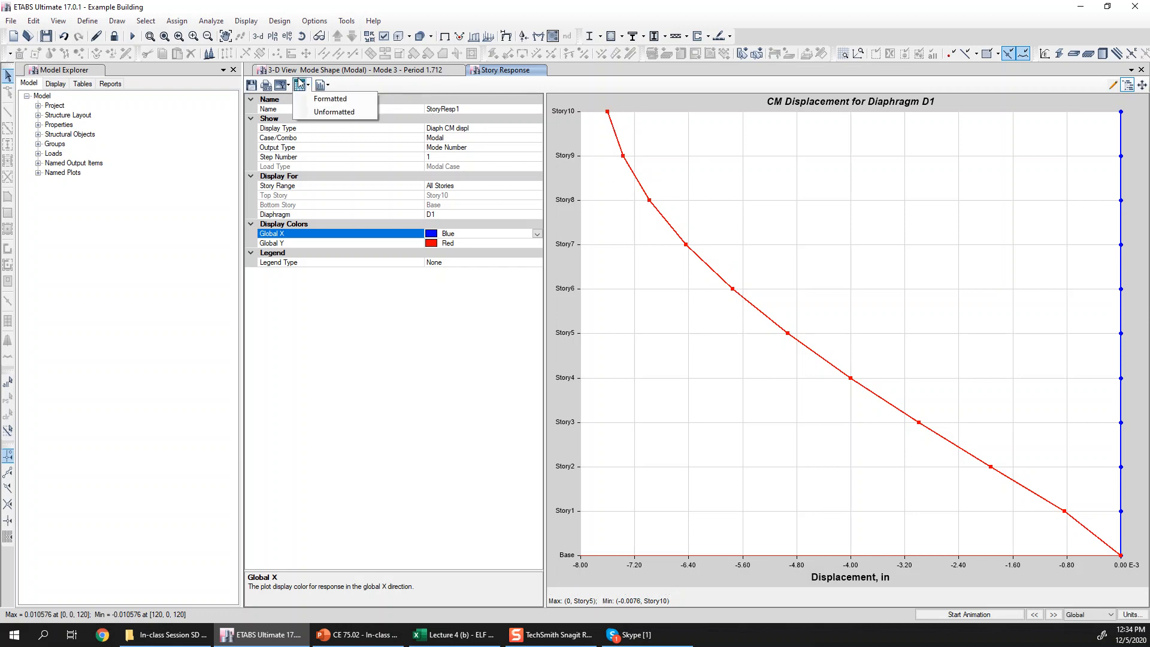
pyautogui.click(345, 106)
pyautogui.moveTo(634, 253); pyautogui.dragTo(658, 345)
pyautogui.moveTo(675, 251); pyautogui.dragTo(673, 381)
pyautogui.moveTo(479, 248); pyautogui.dragTo(486, 381)
pyautogui.moveTo(680, 252); pyautogui.dragTo(667, 385)
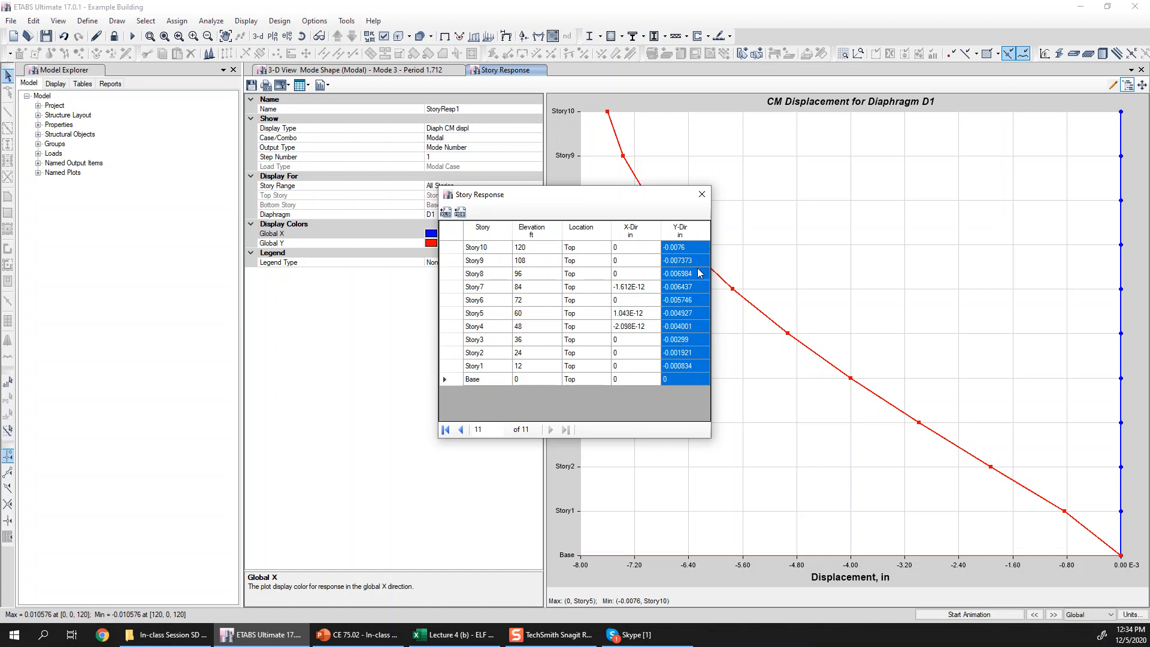
pyautogui.click(686, 248)
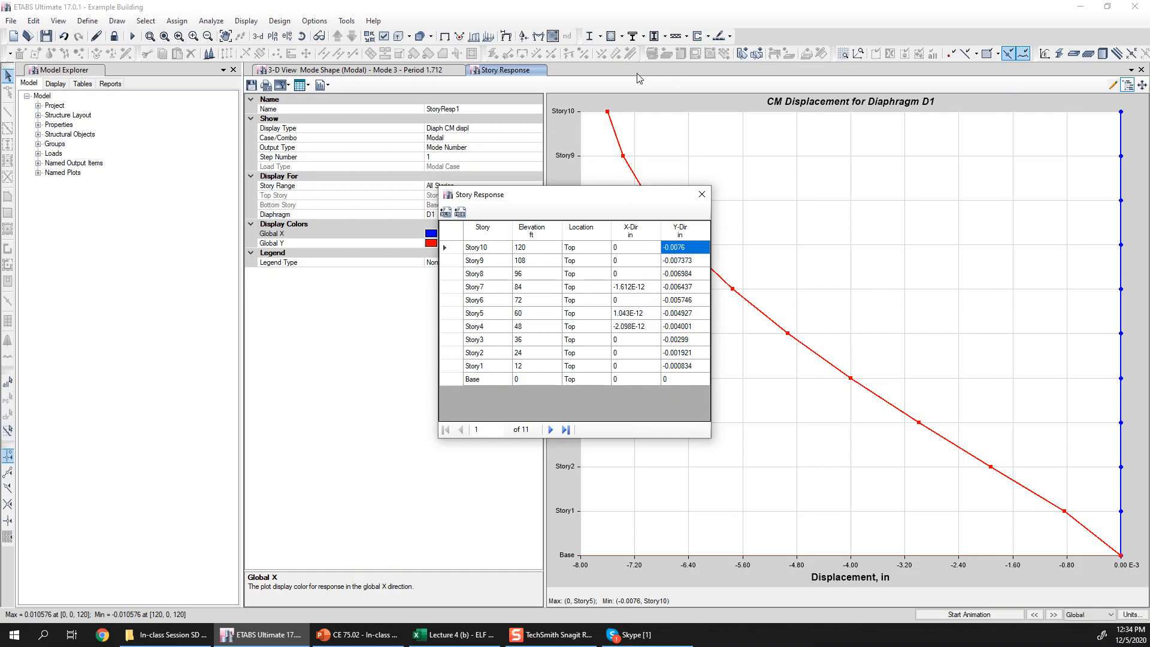
pyautogui.moveTo(683, 248); pyautogui.dragTo(680, 389)
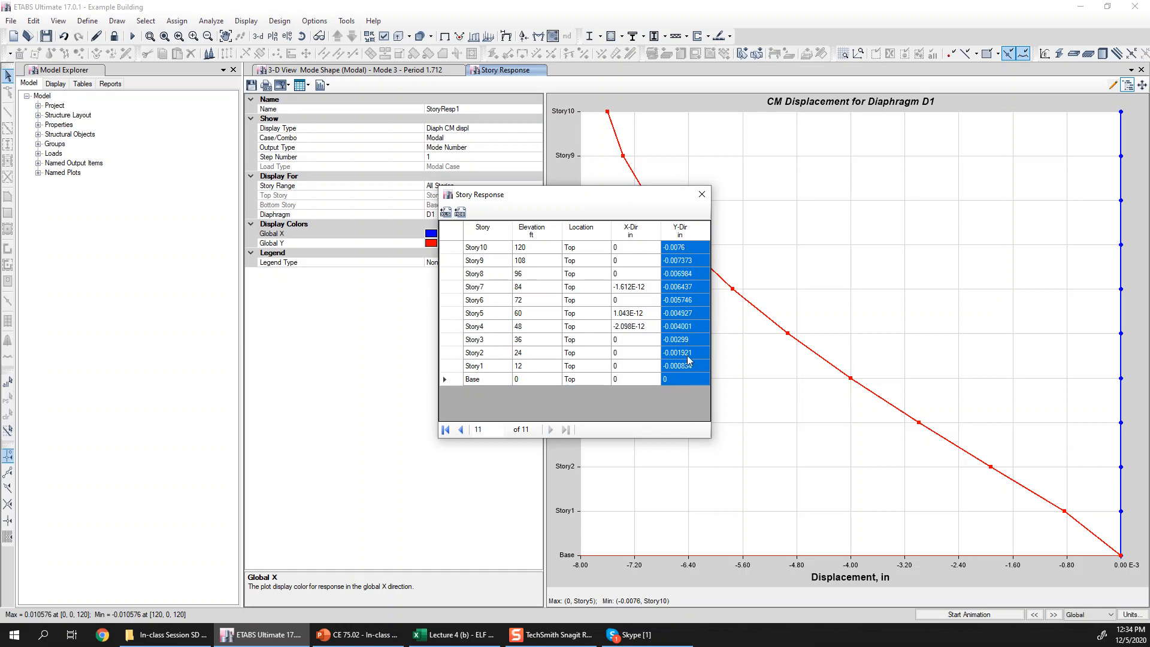
pyautogui.click(702, 194)
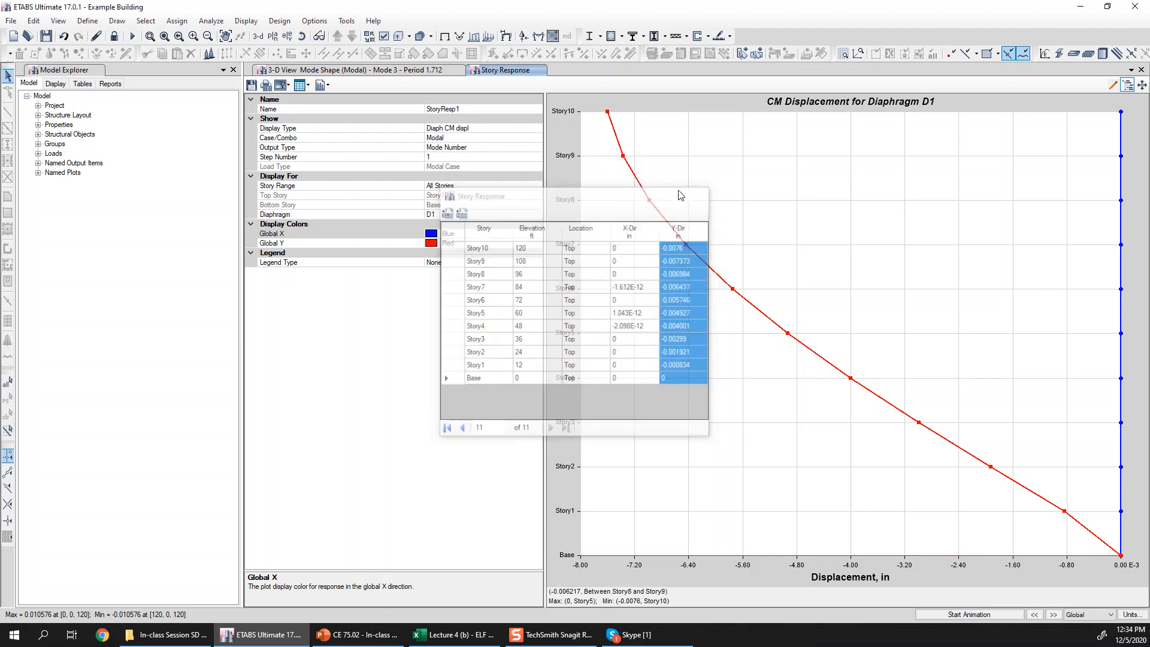
# Plot the diaphragm D1 center-of-mass displacements for step number 4 and for step number 5
pyautogui.click(455, 148)
pyautogui.click(454, 157)
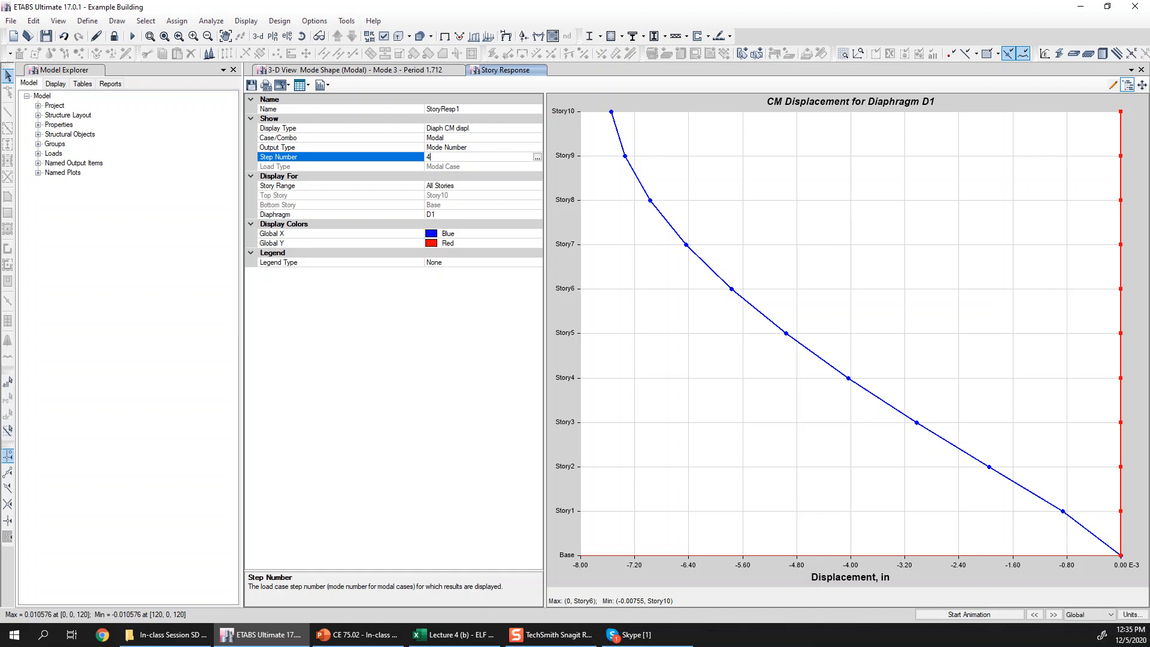
pyautogui.press('Return')
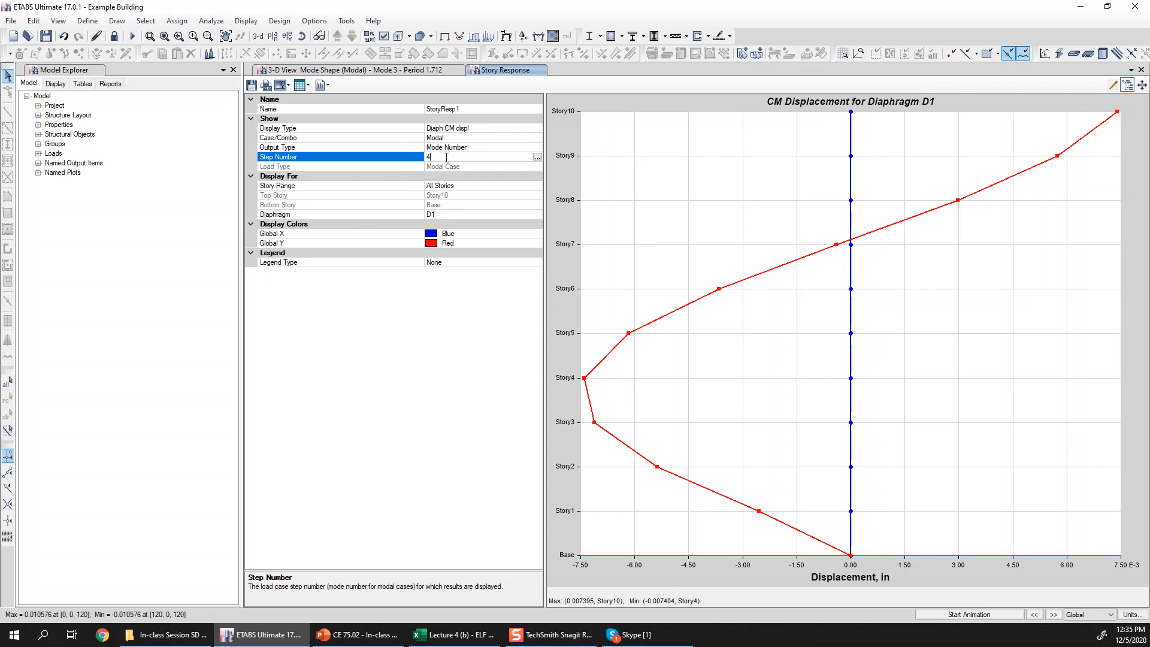
pyautogui.press('Return')
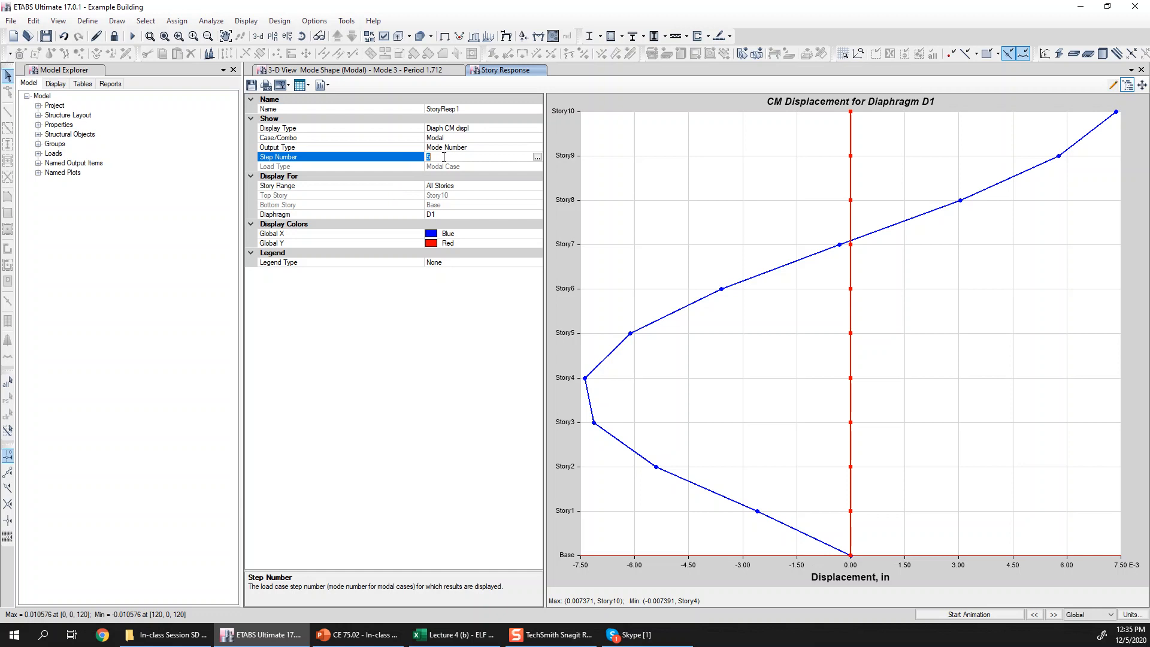
# Plot the diaphragm D1 displacements for step number 8, and set the step number to 11
pyautogui.press('Return')
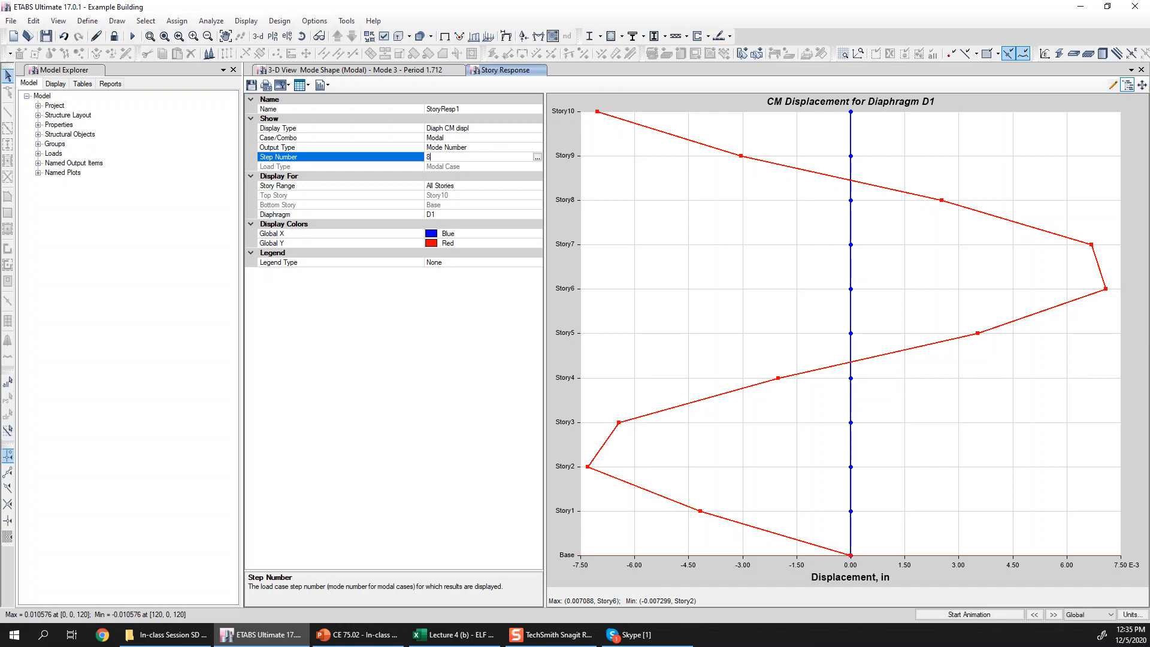
pyautogui.press('Return')
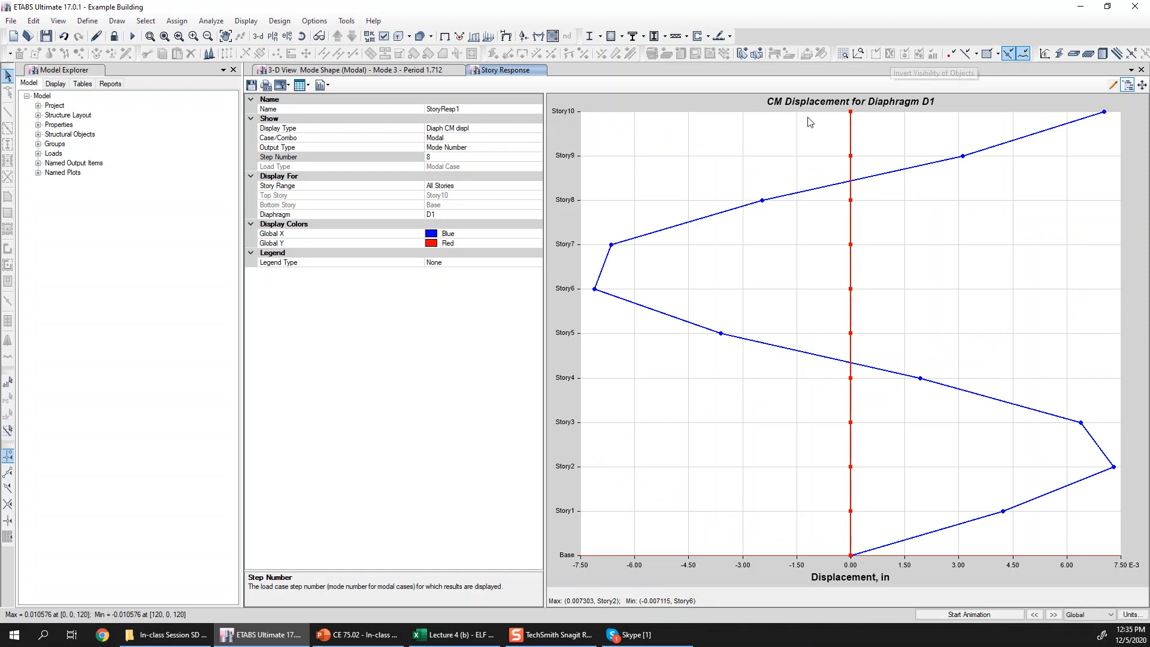
pyautogui.click(434, 156)
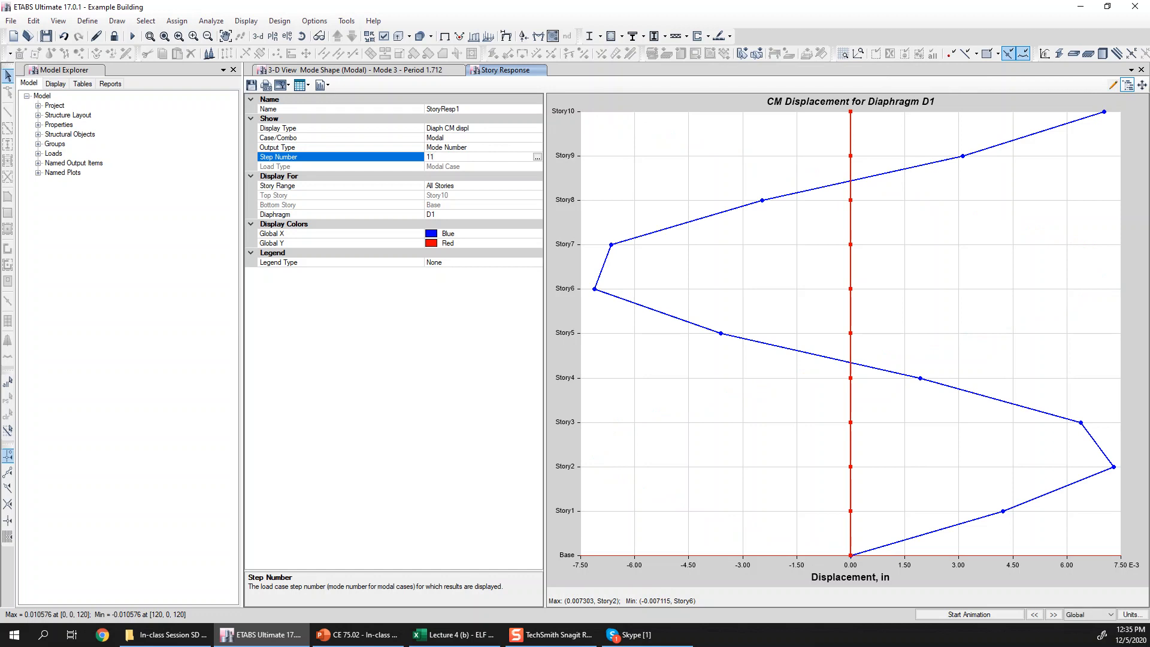
pyautogui.press('Return')
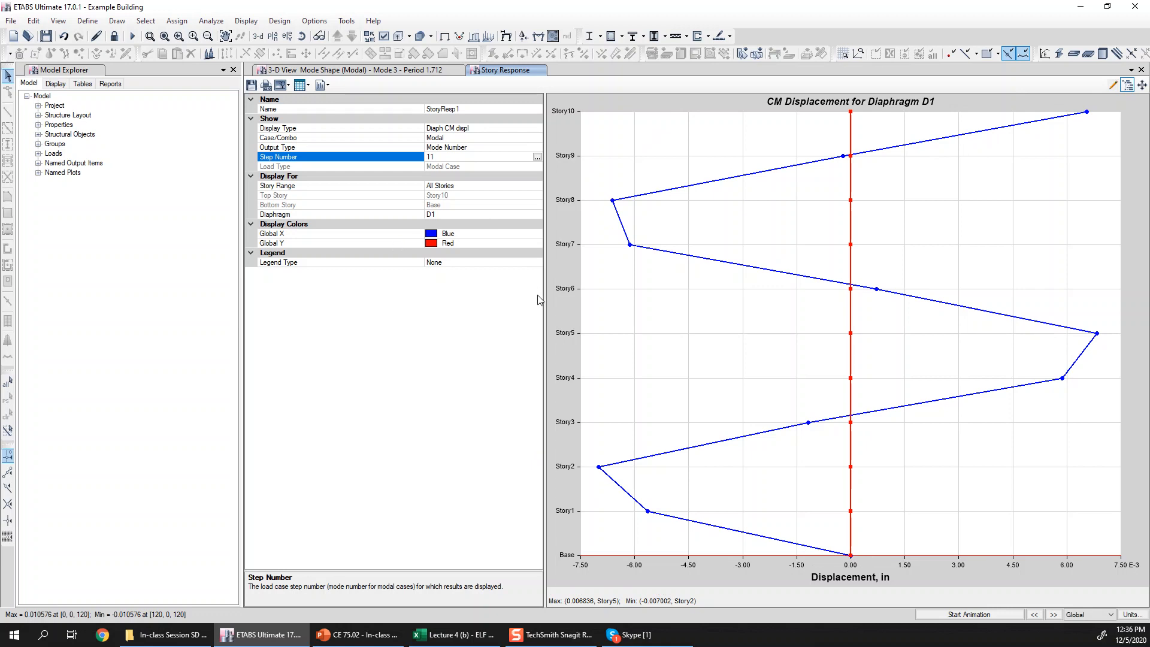
# Show the mode 11 story response as a formatted table, examine the Y-direction, X-direction and story columns, and close it
pyautogui.click(305, 85)
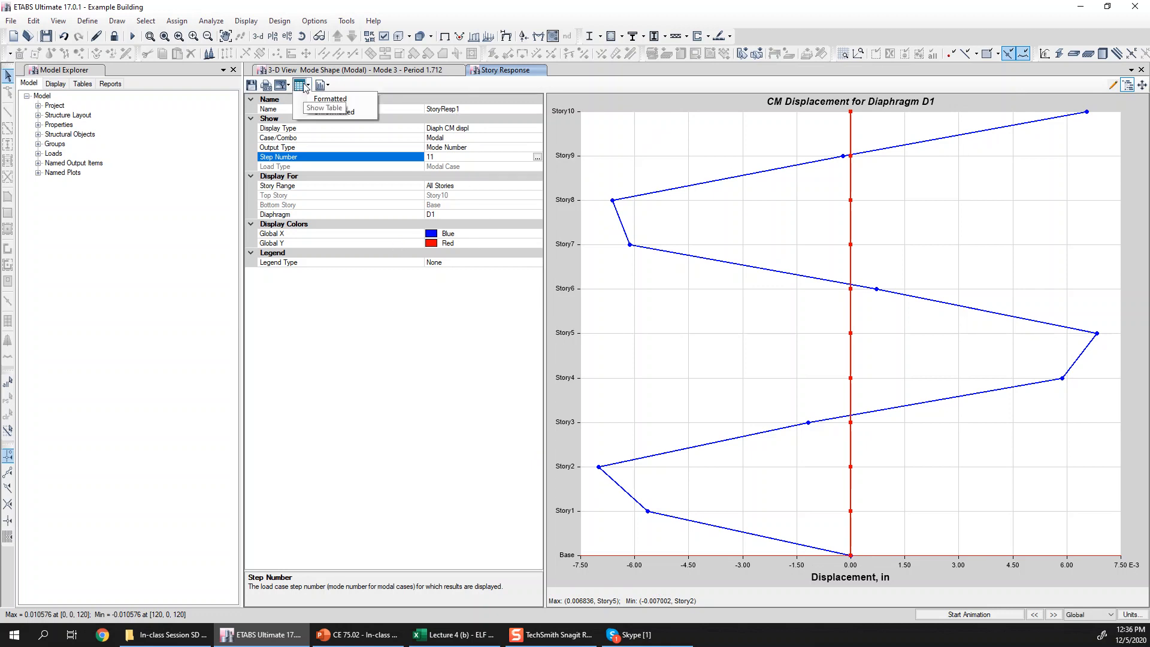
pyautogui.click(304, 87)
pyautogui.click(303, 87)
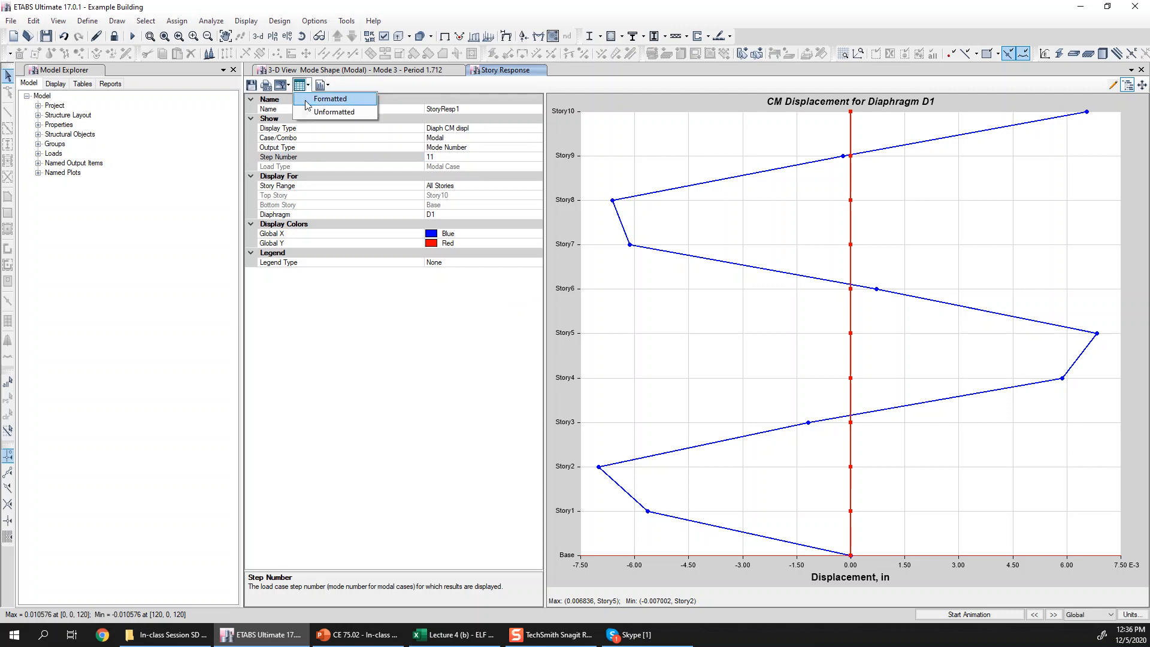
pyautogui.click(392, 12)
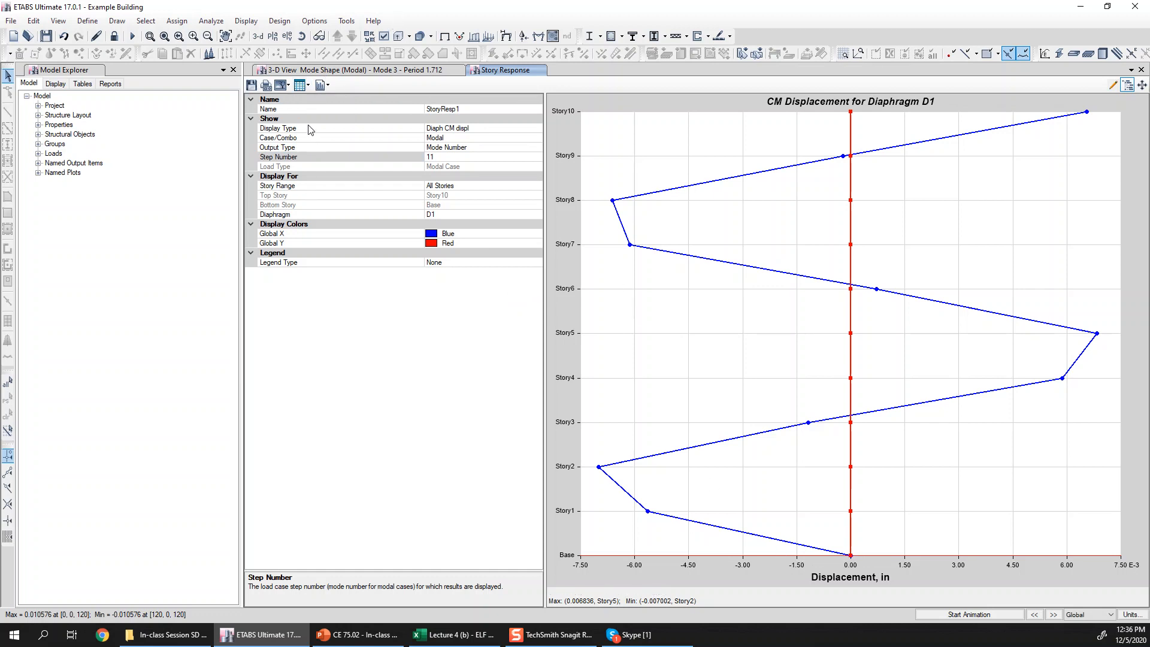
pyautogui.click(308, 87)
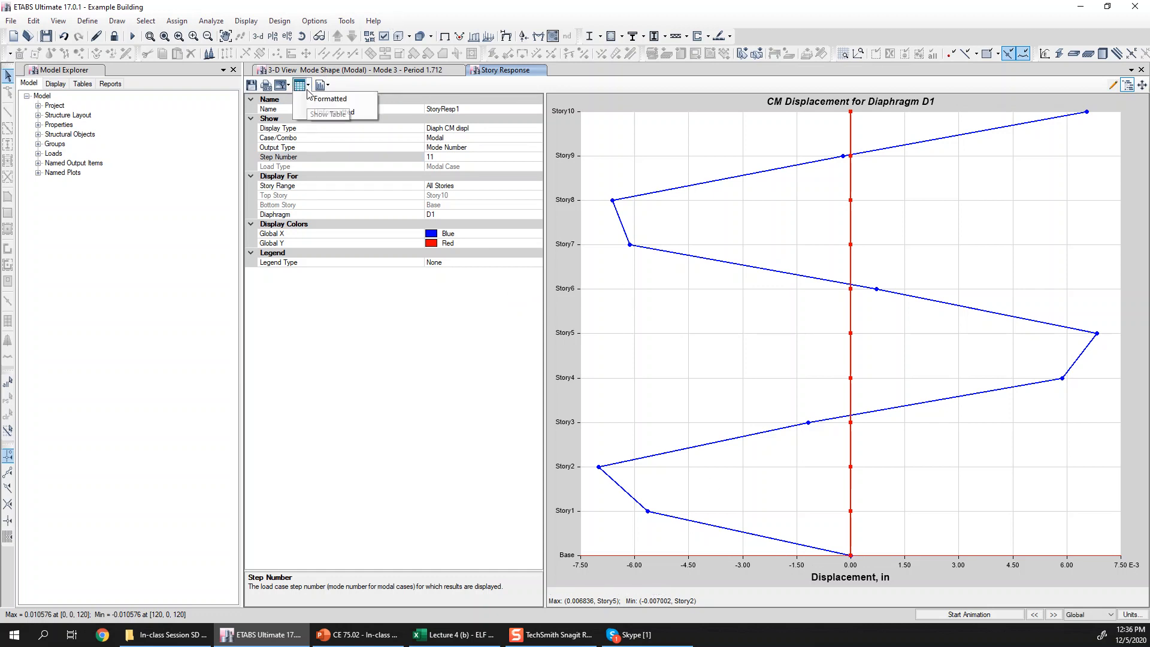
pyautogui.click(345, 101)
pyautogui.moveTo(675, 248); pyautogui.dragTo(672, 383)
pyautogui.moveTo(630, 247); pyautogui.dragTo(632, 366)
pyautogui.moveTo(491, 248); pyautogui.dragTo(494, 353)
pyautogui.click(702, 194)
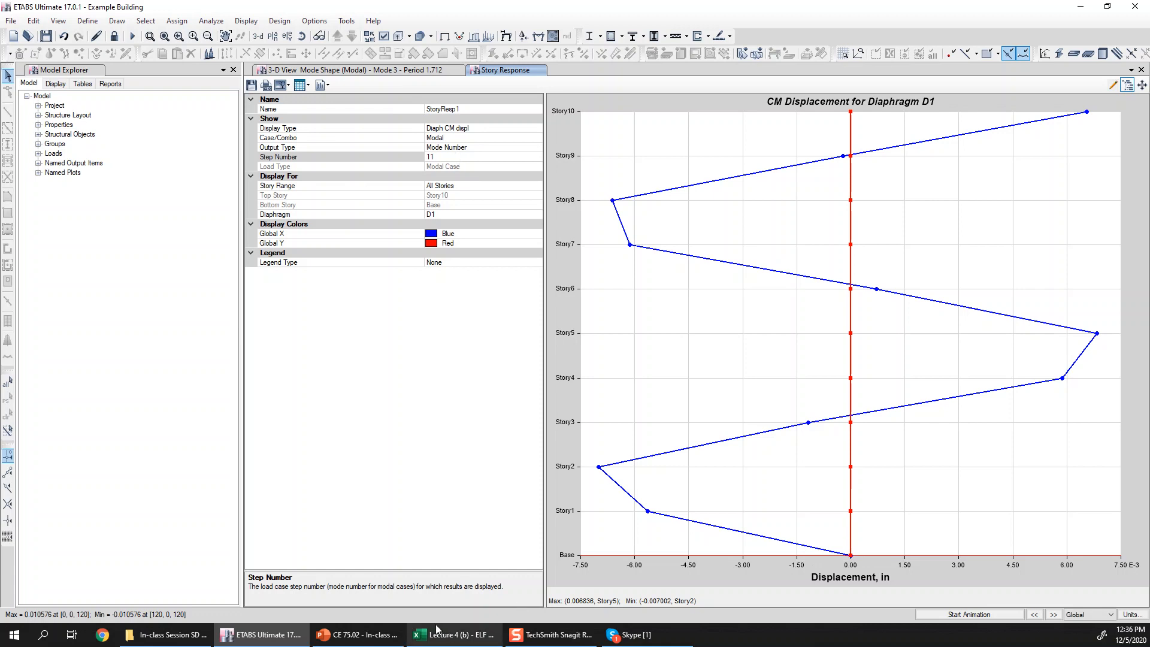
# Switch to the PowerPoint lecture presentation and display slide 15, "The Orthogonality Property of Mode Shapes"
pyautogui.click(358, 635)
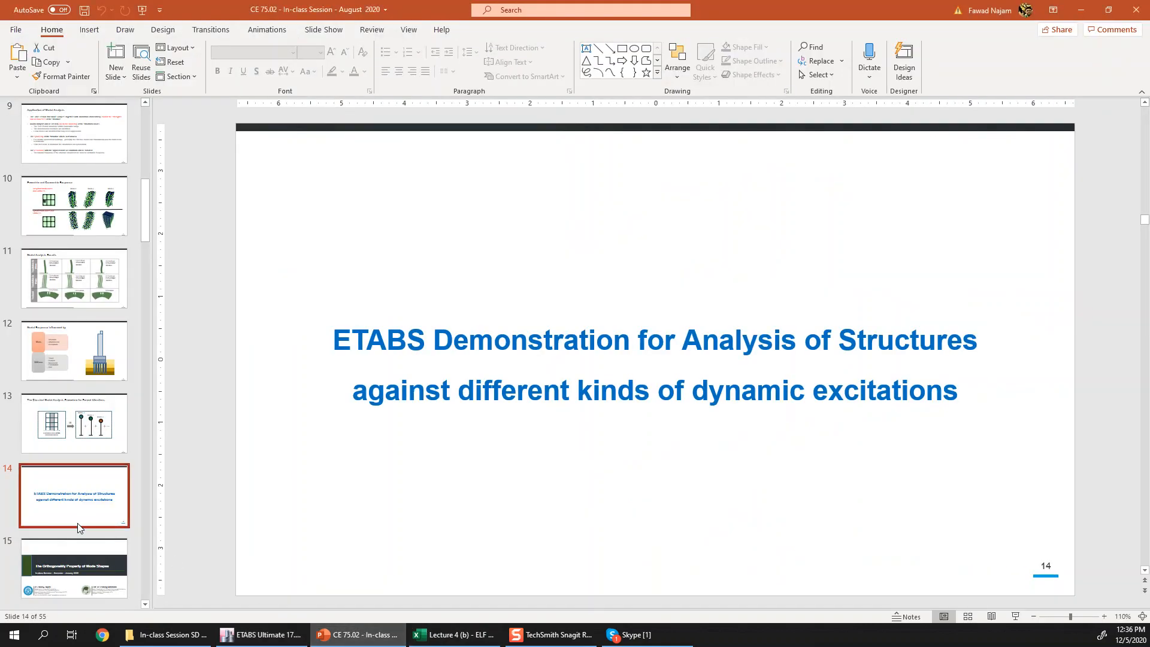
pyautogui.scroll(-2, 141, 452)
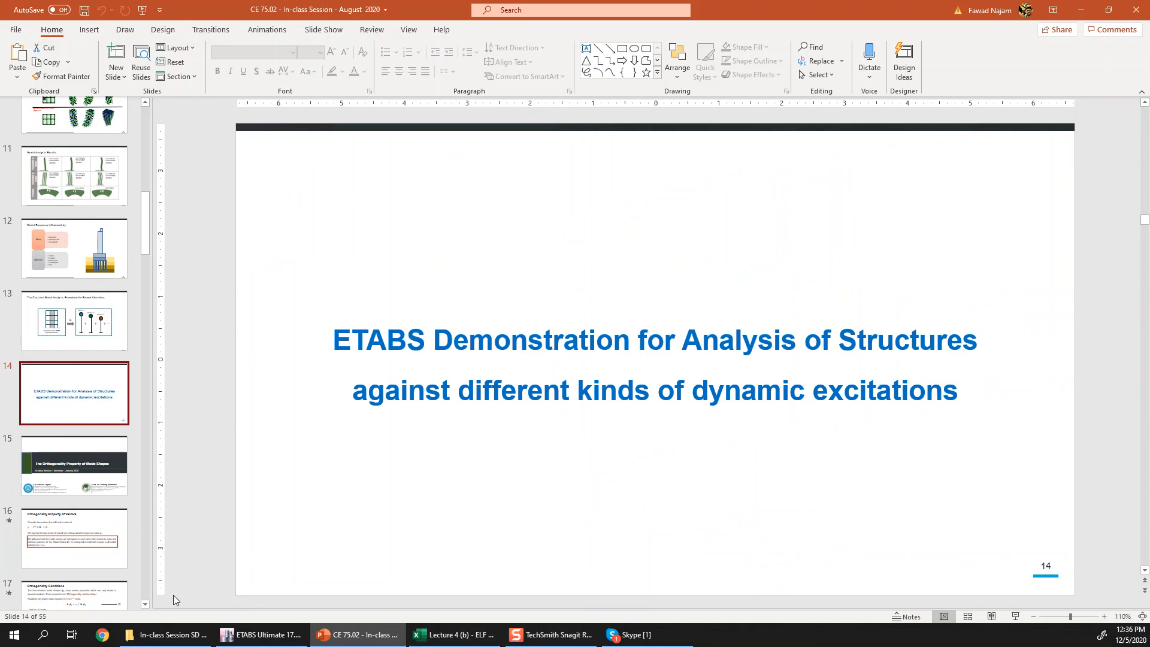
pyautogui.moveTo(287, 635)
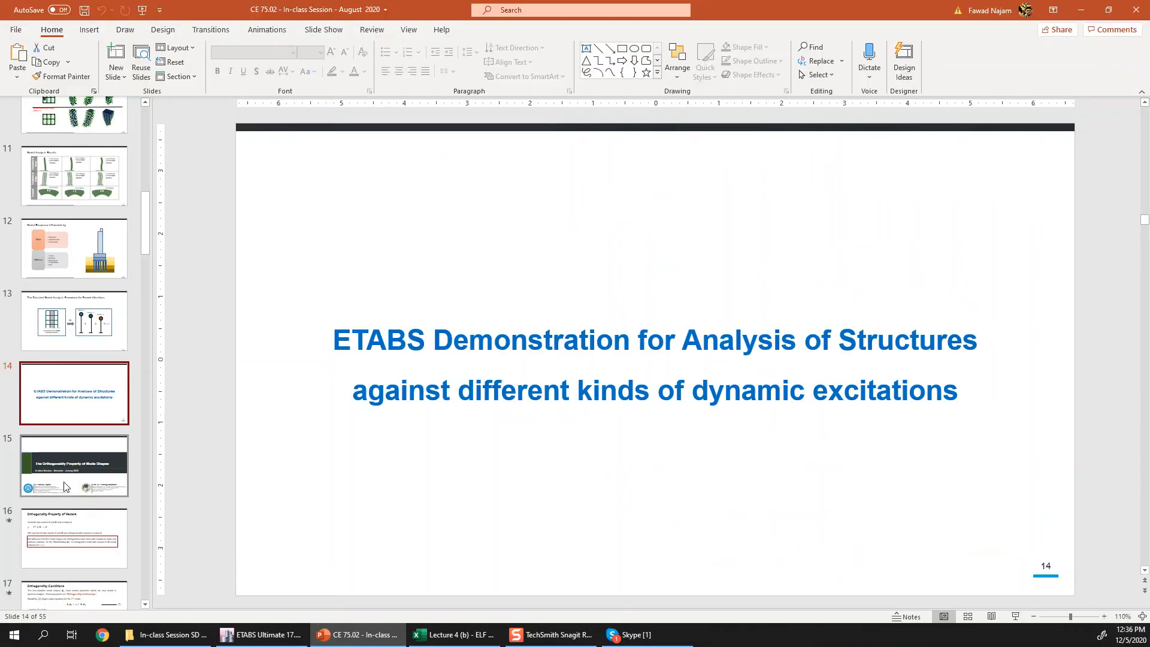
pyautogui.click(67, 476)
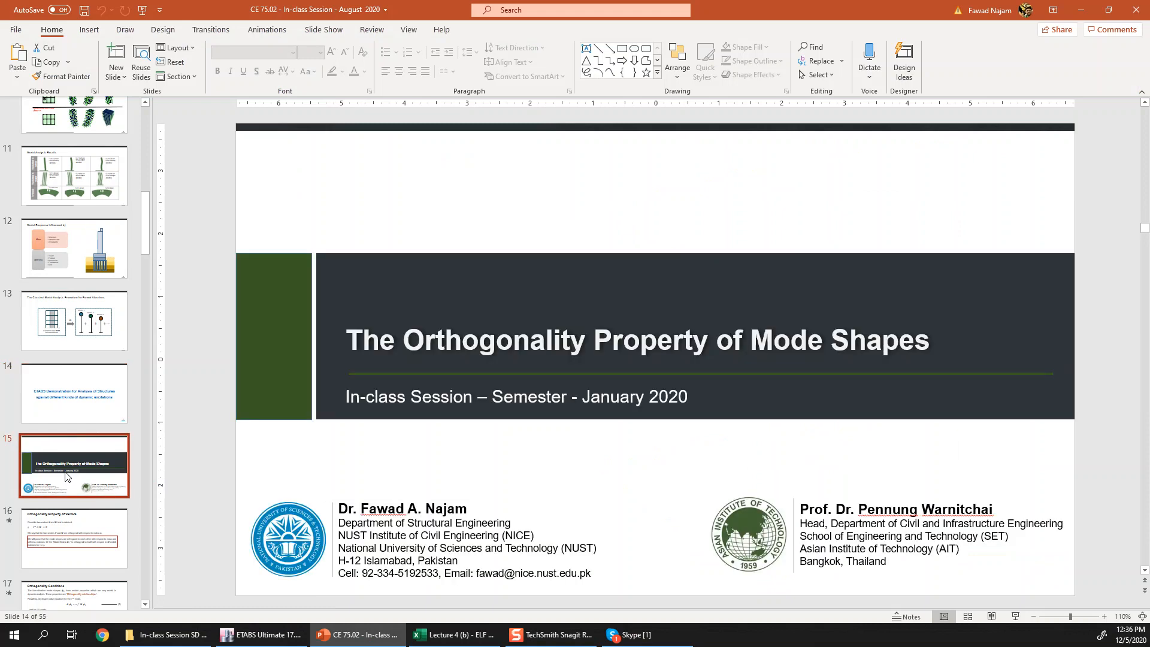
pyautogui.scroll(-2, 67, 477)
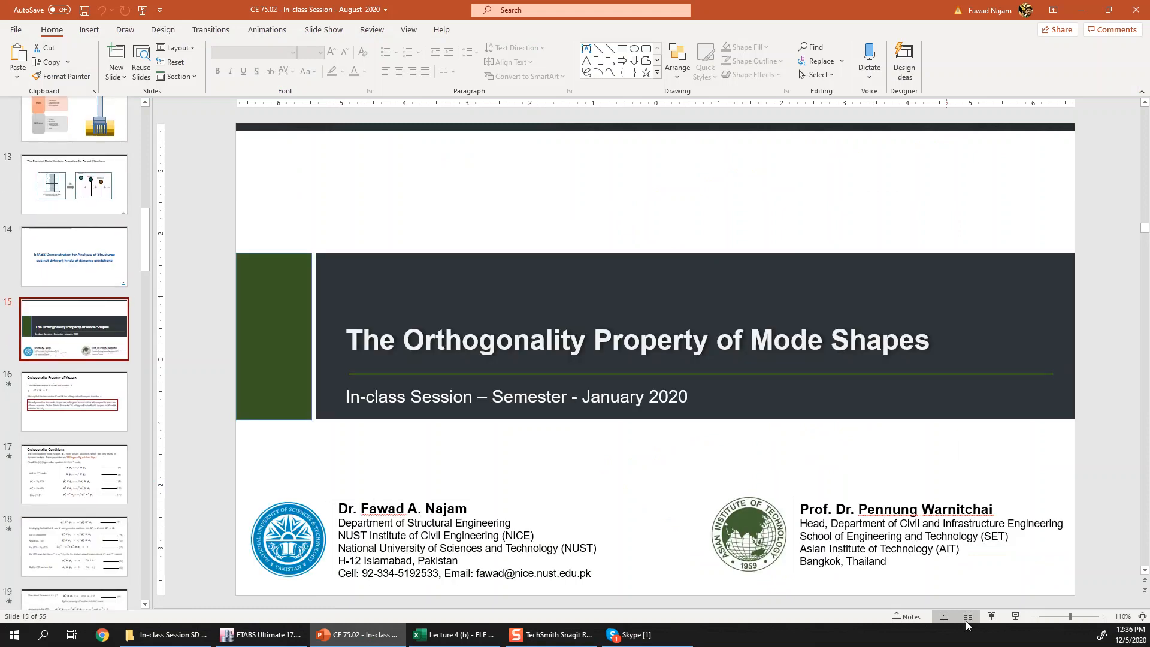